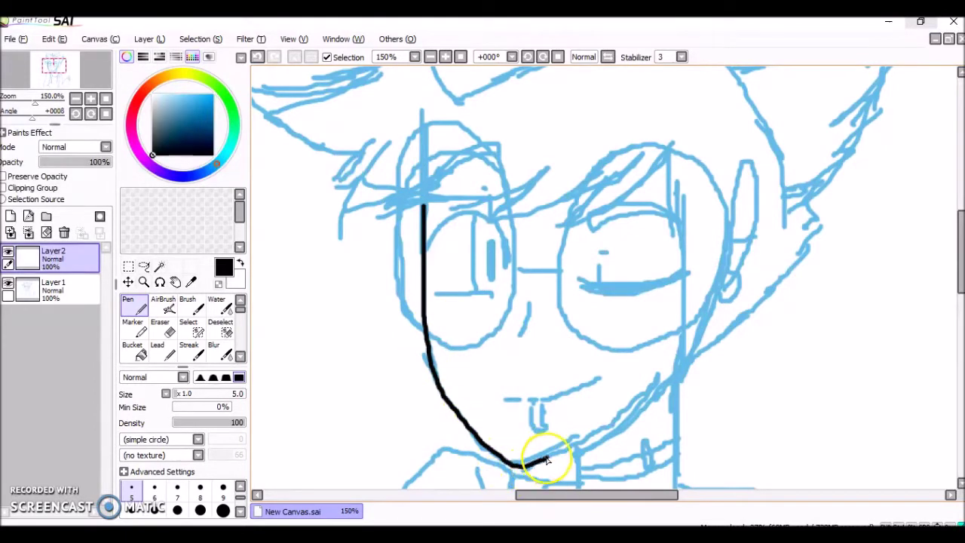
Ink the jawline, the round glasses with their bridge, the nose line and the smirking mouth in black over the blue sketch.
{"action": "left_click", "coordinate": [257, 57]}
{"action": "left_click_drag", "start_coordinate": [632, 413], "coordinate": [671, 381]}
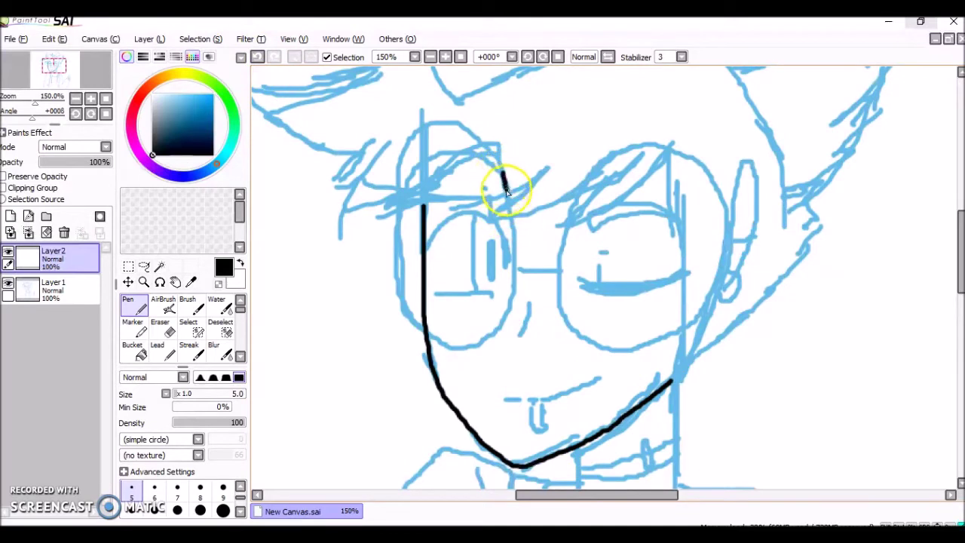
{"action": "mouse_move", "coordinate": [515, 245]}
{"action": "left_mouse_down"}
{"action": "mouse_move", "coordinate": [500, 327]}
{"action": "mouse_move", "coordinate": [466, 347]}
{"action": "mouse_move", "coordinate": [445, 345]}
{"action": "mouse_move", "coordinate": [414, 321]}
{"action": "mouse_move", "coordinate": [394, 249]}
{"action": "mouse_move", "coordinate": [396, 186]}
{"action": "mouse_move", "coordinate": [432, 156]}
{"action": "mouse_move", "coordinate": [501, 175]}
{"action": "left_mouse_up"}
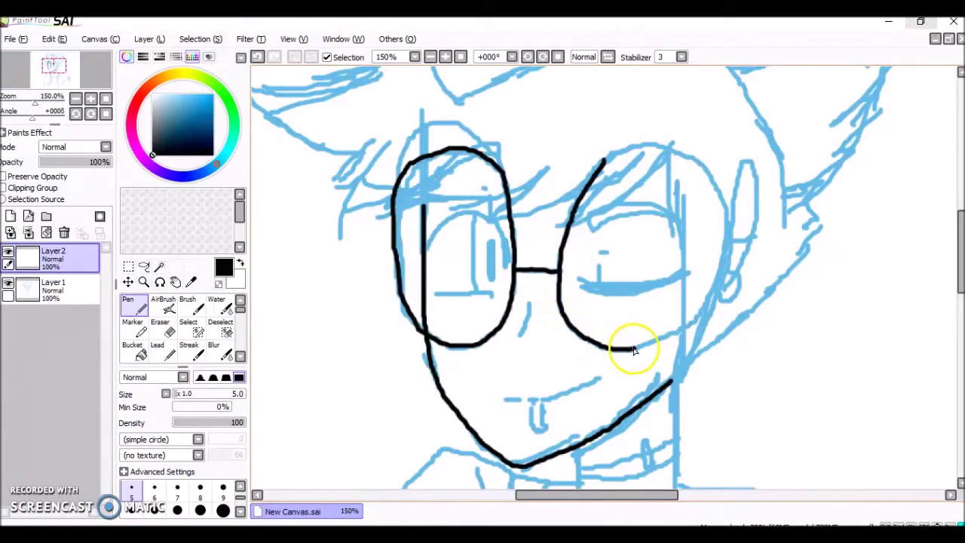
{"action": "mouse_move", "coordinate": [711, 297]}
{"action": "left_mouse_down"}
{"action": "mouse_move", "coordinate": [717, 209]}
{"action": "mouse_move", "coordinate": [690, 157]}
{"action": "mouse_move", "coordinate": [641, 146]}
{"action": "mouse_move", "coordinate": [574, 261]}
{"action": "left_mouse_up"}
{"action": "left_click_drag", "start_coordinate": [531, 309], "coordinate": [519, 334]}
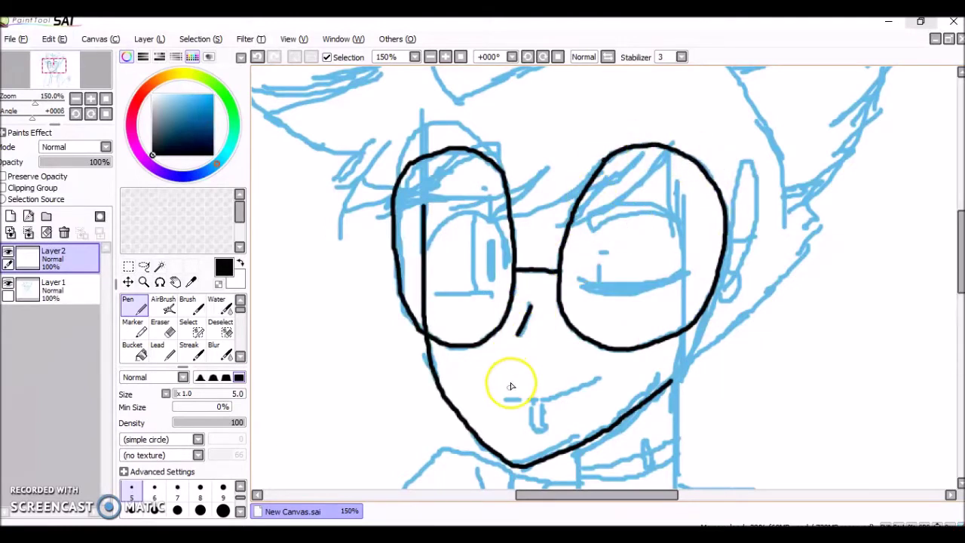
{"action": "left_click_drag", "start_coordinate": [546, 400], "coordinate": [603, 376]}
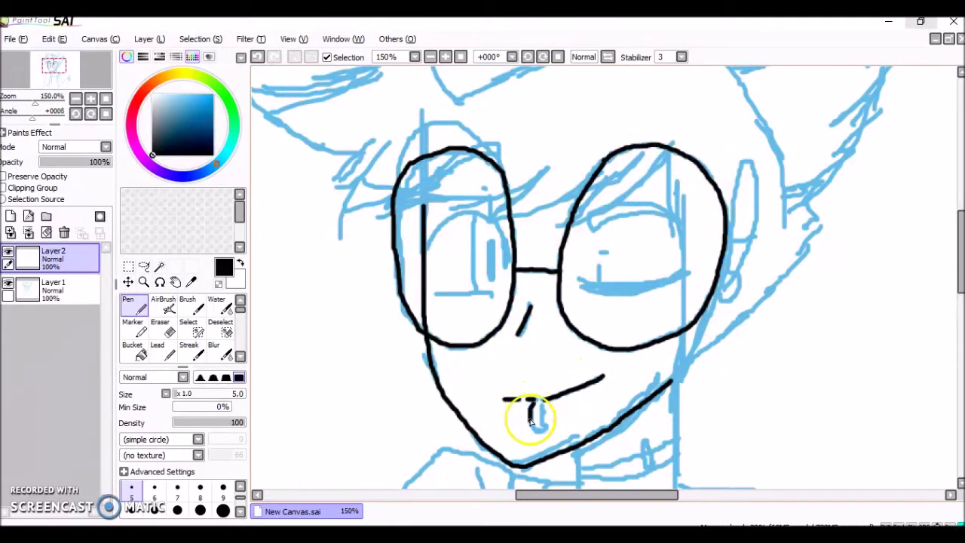
Ink the pointed fringe strands that sweep across the forehead and over the glasses.
{"action": "mouse_move", "coordinate": [675, 141]}
{"action": "left_mouse_down"}
{"action": "mouse_move", "coordinate": [636, 184]}
{"action": "mouse_move", "coordinate": [555, 226]}
{"action": "mouse_move", "coordinate": [631, 158]}
{"action": "mouse_move", "coordinate": [527, 214]}
{"action": "mouse_move", "coordinate": [547, 163]}
{"action": "mouse_move", "coordinate": [466, 197]}
{"action": "mouse_move", "coordinate": [430, 186]}
{"action": "mouse_move", "coordinate": [478, 153]}
{"action": "left_mouse_up"}
{"action": "mouse_move", "coordinate": [394, 206]}
{"action": "left_mouse_down"}
{"action": "mouse_move", "coordinate": [353, 216]}
{"action": "mouse_move", "coordinate": [384, 148]}
{"action": "left_mouse_up"}
{"action": "left_click_drag", "start_coordinate": [352, 185], "coordinate": [357, 154]}
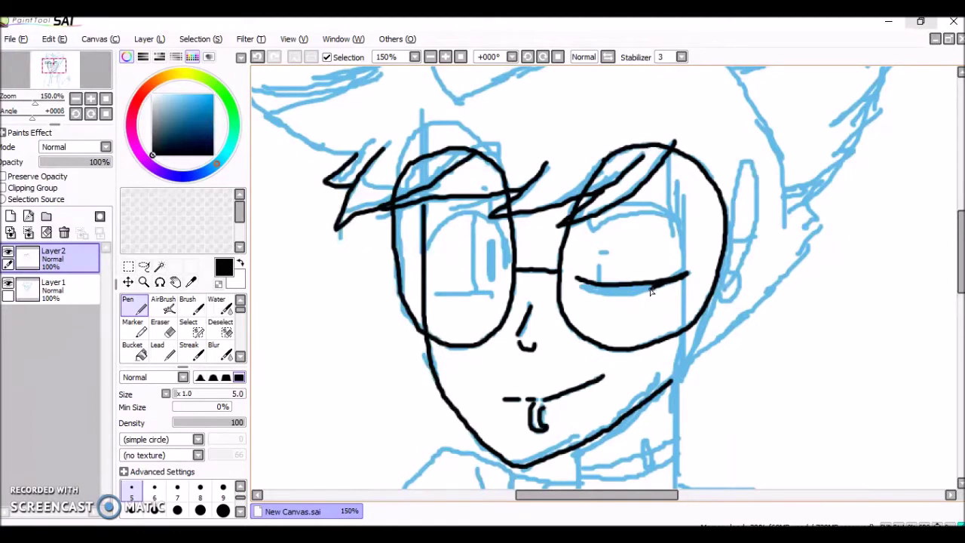
Ink the winking eye behind the right lens with a thick closed lid, and add the curved eyebrow above it.
{"action": "mouse_move", "coordinate": [651, 291]}
{"action": "left_mouse_down"}
{"action": "mouse_move", "coordinate": [588, 287]}
{"action": "mouse_move", "coordinate": [637, 288]}
{"action": "mouse_move", "coordinate": [598, 280]}
{"action": "mouse_move", "coordinate": [601, 257]}
{"action": "left_mouse_up"}
{"action": "left_click_drag", "start_coordinate": [596, 251], "coordinate": [608, 251]}
{"action": "left_click_drag", "start_coordinate": [632, 203], "coordinate": [684, 222]}
{"action": "mouse_move", "coordinate": [684, 222]}
{"action": "left_mouse_down"}
{"action": "mouse_move", "coordinate": [610, 221]}
{"action": "mouse_move", "coordinate": [594, 231]}
{"action": "left_mouse_up"}
{"action": "left_click_drag", "start_coordinate": [594, 230], "coordinate": [589, 217]}
Ink the open eye behind the left lens, including its upper curve, iris line, thick pupil bar and lower line.
{"action": "left_click_drag", "start_coordinate": [440, 178], "coordinate": [312, 93]}
{"action": "left_click", "coordinate": [257, 57]}
{"action": "mouse_move", "coordinate": [507, 254]}
{"action": "left_mouse_down"}
{"action": "mouse_move", "coordinate": [493, 223]}
{"action": "mouse_move", "coordinate": [457, 218]}
{"action": "mouse_move", "coordinate": [433, 238]}
{"action": "mouse_move", "coordinate": [438, 296]}
{"action": "left_mouse_up"}
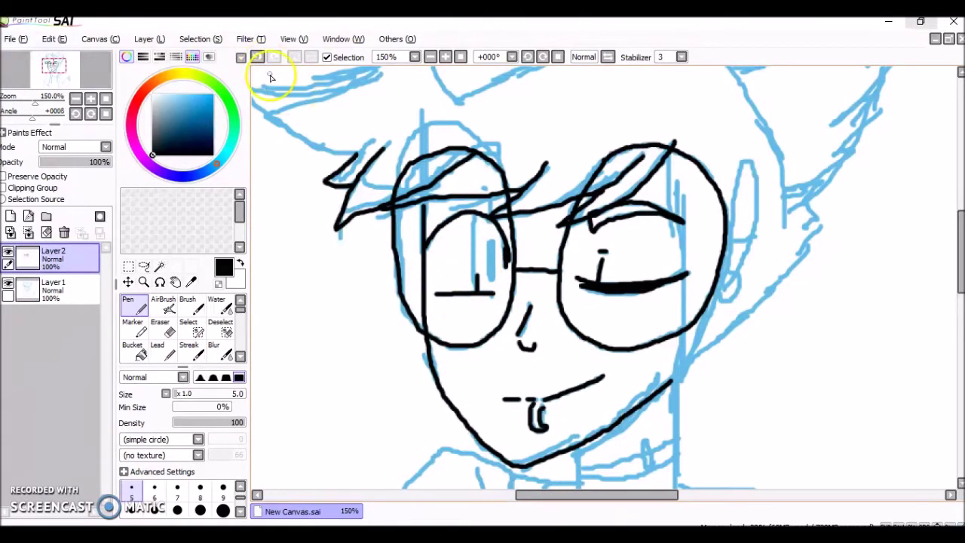
{"action": "mouse_move", "coordinate": [470, 291]}
{"action": "left_mouse_down"}
{"action": "mouse_move", "coordinate": [478, 219]}
{"action": "mouse_move", "coordinate": [492, 280]}
{"action": "mouse_move", "coordinate": [493, 242]}
{"action": "mouse_move", "coordinate": [491, 273]}
{"action": "left_mouse_up"}
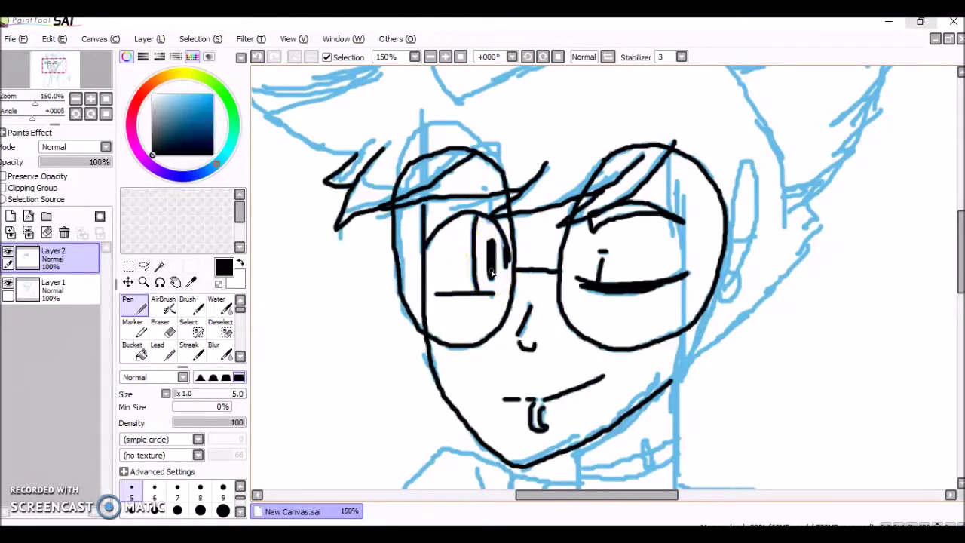
{"action": "left_click_drag", "start_coordinate": [490, 216], "coordinate": [489, 197]}
{"action": "left_click", "coordinate": [486, 190]}
Ink the eyebrow above the open eye, plus the side hair strand and the ear beside the right lens.
{"action": "mouse_move", "coordinate": [499, 144]}
{"action": "left_mouse_down"}
{"action": "mouse_move", "coordinate": [461, 153]}
{"action": "mouse_move", "coordinate": [423, 186]}
{"action": "left_mouse_up"}
{"action": "left_click", "coordinate": [257, 57]}
{"action": "mouse_move", "coordinate": [466, 122]}
{"action": "left_mouse_down"}
{"action": "mouse_move", "coordinate": [500, 156]}
{"action": "mouse_move", "coordinate": [482, 146]}
{"action": "mouse_move", "coordinate": [424, 190]}
{"action": "mouse_move", "coordinate": [489, 151]}
{"action": "left_mouse_up"}
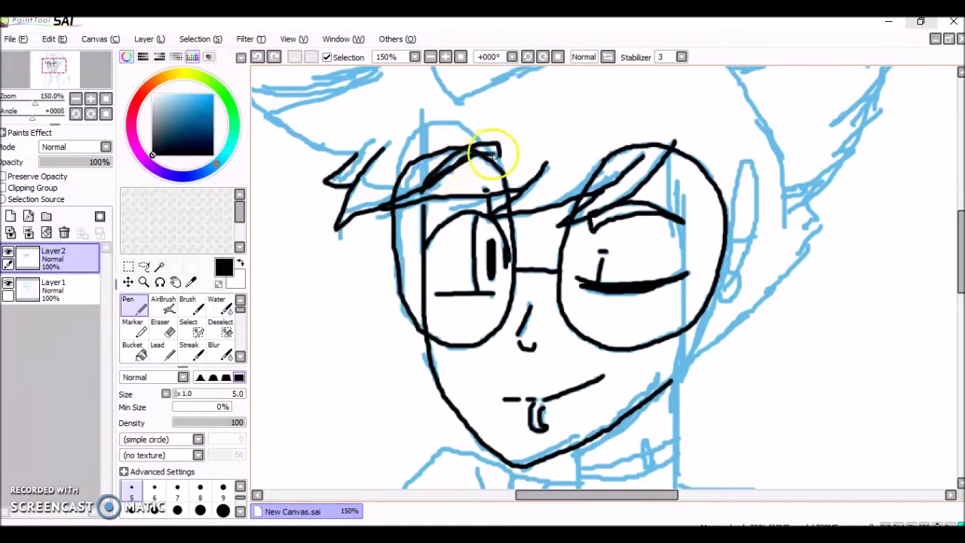
{"action": "mouse_move", "coordinate": [673, 147]}
{"action": "left_mouse_down"}
{"action": "mouse_move", "coordinate": [681, 375]}
{"action": "mouse_move", "coordinate": [749, 158]}
{"action": "mouse_move", "coordinate": [737, 269]}
{"action": "left_mouse_up"}
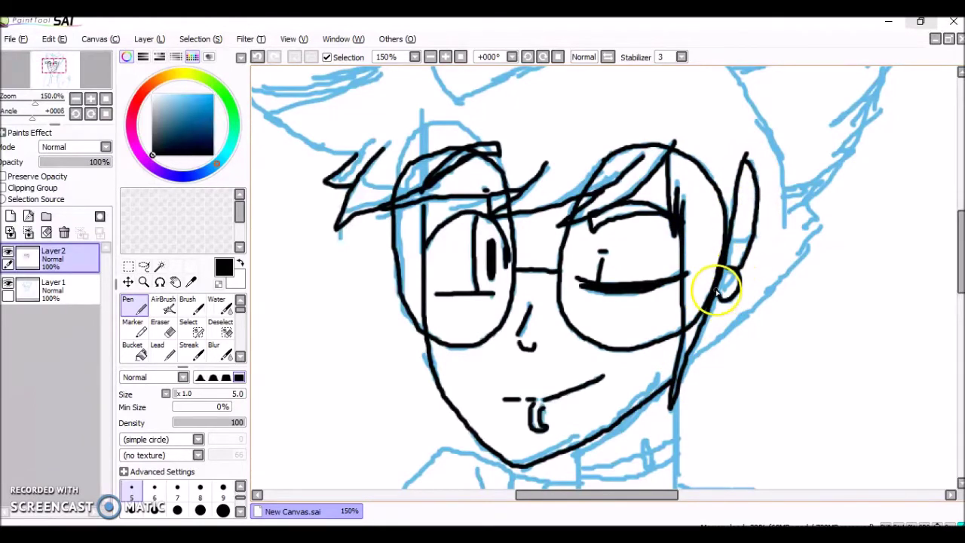
Ink the outer hair tuft on the left side of the head and the pointed animal ear with jagged fur above it.
{"action": "left_click_drag", "start_coordinate": [959, 248], "coordinate": [960, 208]}
{"action": "left_click_drag", "start_coordinate": [673, 496], "coordinate": [656, 495]}
{"action": "mouse_move", "coordinate": [429, 350]}
{"action": "left_mouse_down"}
{"action": "mouse_move", "coordinate": [345, 313]}
{"action": "mouse_move", "coordinate": [310, 273]}
{"action": "mouse_move", "coordinate": [397, 278]}
{"action": "mouse_move", "coordinate": [390, 269]}
{"action": "mouse_move", "coordinate": [495, 232]}
{"action": "left_mouse_up"}
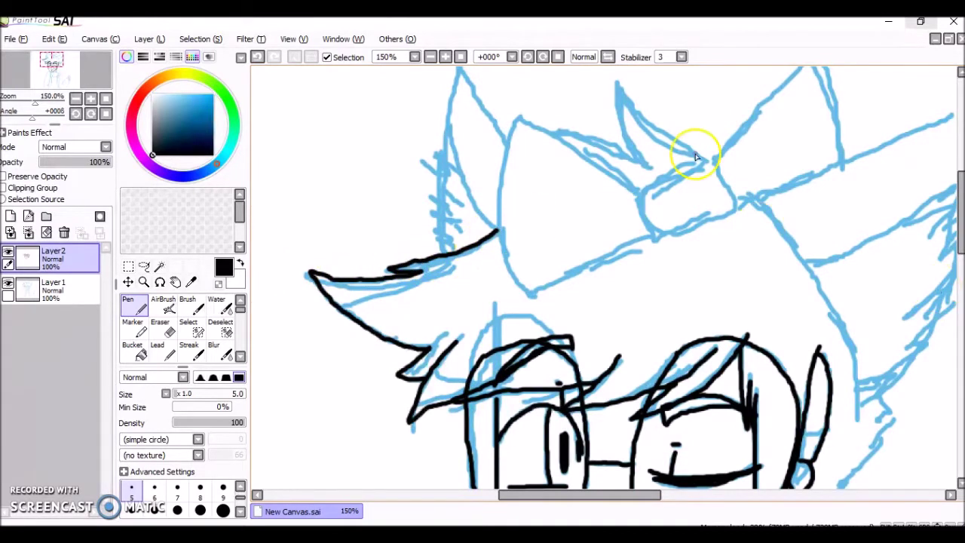
{"action": "scroll", "coordinate": [954, 190], "scroll_direction": "up", "scroll_amount": 1}
{"action": "mouse_move", "coordinate": [507, 167]}
{"action": "left_mouse_down"}
{"action": "mouse_move", "coordinate": [468, 107]}
{"action": "mouse_move", "coordinate": [454, 120]}
{"action": "mouse_move", "coordinate": [445, 181]}
{"action": "mouse_move", "coordinate": [495, 253]}
{"action": "mouse_move", "coordinate": [448, 203]}
{"action": "mouse_move", "coordinate": [428, 220]}
{"action": "mouse_move", "coordinate": [444, 276]}
{"action": "left_mouse_up"}
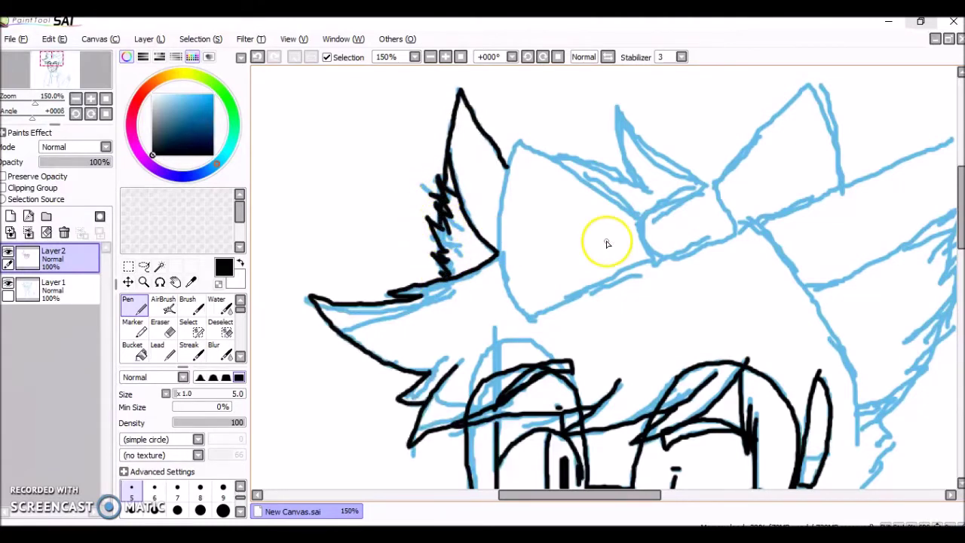
Ink the hair bow with its creased centre knot, large left loop and right loop.
{"action": "mouse_move", "coordinate": [652, 215]}
{"action": "left_mouse_down"}
{"action": "mouse_move", "coordinate": [690, 195]}
{"action": "mouse_move", "coordinate": [725, 212]}
{"action": "left_mouse_up"}
{"action": "mouse_move", "coordinate": [702, 250]}
{"action": "left_mouse_down"}
{"action": "mouse_move", "coordinate": [664, 222]}
{"action": "mouse_move", "coordinate": [666, 240]}
{"action": "mouse_move", "coordinate": [551, 157]}
{"action": "mouse_move", "coordinate": [503, 172]}
{"action": "mouse_move", "coordinate": [502, 259]}
{"action": "mouse_move", "coordinate": [554, 306]}
{"action": "left_mouse_up"}
{"action": "left_click_drag", "start_coordinate": [657, 259], "coordinate": [531, 317]}
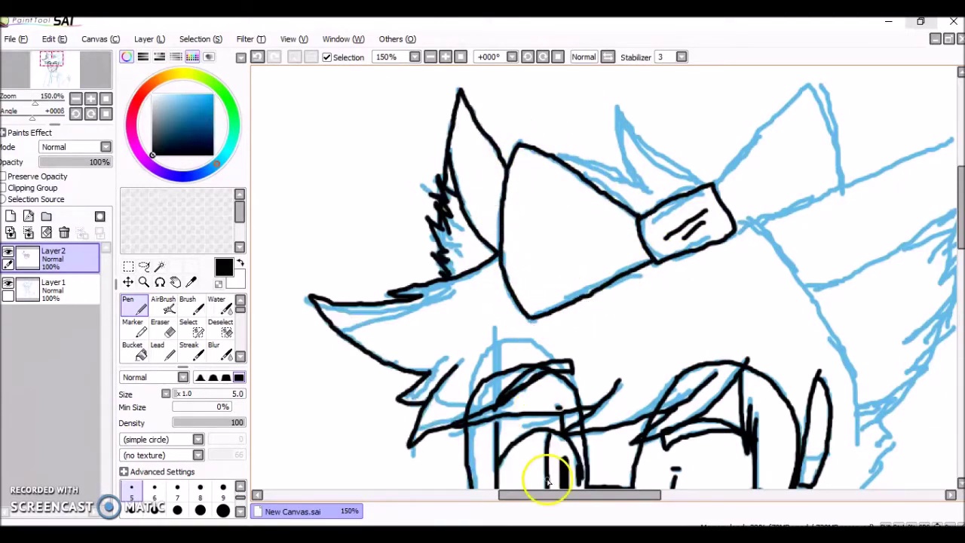
{"action": "scroll", "coordinate": [539, 463], "scroll_direction": "right", "scroll_amount": 3}
{"action": "mouse_move", "coordinate": [556, 183]}
{"action": "left_mouse_down"}
{"action": "mouse_move", "coordinate": [626, 108]}
{"action": "mouse_move", "coordinate": [656, 94]}
{"action": "mouse_move", "coordinate": [683, 183]}
{"action": "left_mouse_up"}
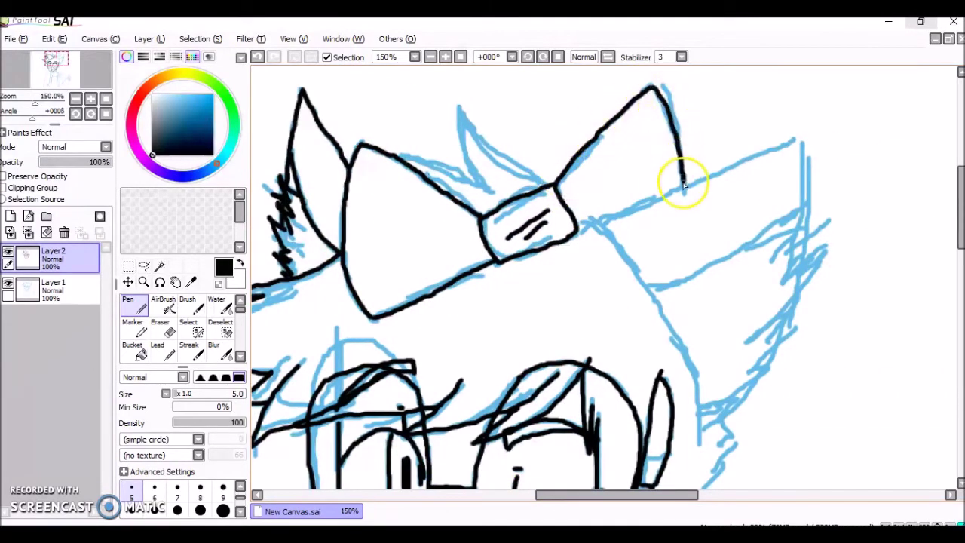
Ink the pointed hair tufts that stick up behind the bow, between its two loops.
{"action": "mouse_move", "coordinate": [555, 185]}
{"action": "left_mouse_down"}
{"action": "mouse_move", "coordinate": [472, 129]}
{"action": "mouse_move", "coordinate": [486, 192]}
{"action": "left_mouse_up"}
{"action": "left_click_drag", "start_coordinate": [575, 495], "coordinate": [551, 496]}
{"action": "left_click_drag", "start_coordinate": [581, 192], "coordinate": [496, 154]}
Ink the right animal ear with its jagged fur edge, the head's right contour and the hair below the ear.
{"action": "left_click_drag", "start_coordinate": [552, 495], "coordinate": [586, 495]}
{"action": "mouse_move", "coordinate": [552, 222]}
{"action": "left_mouse_down"}
{"action": "mouse_move", "coordinate": [754, 140]}
{"action": "mouse_move", "coordinate": [766, 207]}
{"action": "mouse_move", "coordinate": [603, 288]}
{"action": "left_mouse_up"}
{"action": "mouse_move", "coordinate": [754, 230]}
{"action": "left_mouse_down"}
{"action": "mouse_move", "coordinate": [774, 219]}
{"action": "mouse_move", "coordinate": [773, 253]}
{"action": "mouse_move", "coordinate": [756, 302]}
{"action": "mouse_move", "coordinate": [702, 367]}
{"action": "mouse_move", "coordinate": [713, 379]}
{"action": "mouse_move", "coordinate": [659, 427]}
{"action": "left_mouse_up"}
{"action": "mouse_move", "coordinate": [546, 221]}
{"action": "left_mouse_down"}
{"action": "mouse_move", "coordinate": [564, 238]}
{"action": "mouse_move", "coordinate": [618, 312]}
{"action": "mouse_move", "coordinate": [648, 374]}
{"action": "mouse_move", "coordinate": [656, 444]}
{"action": "left_mouse_up"}
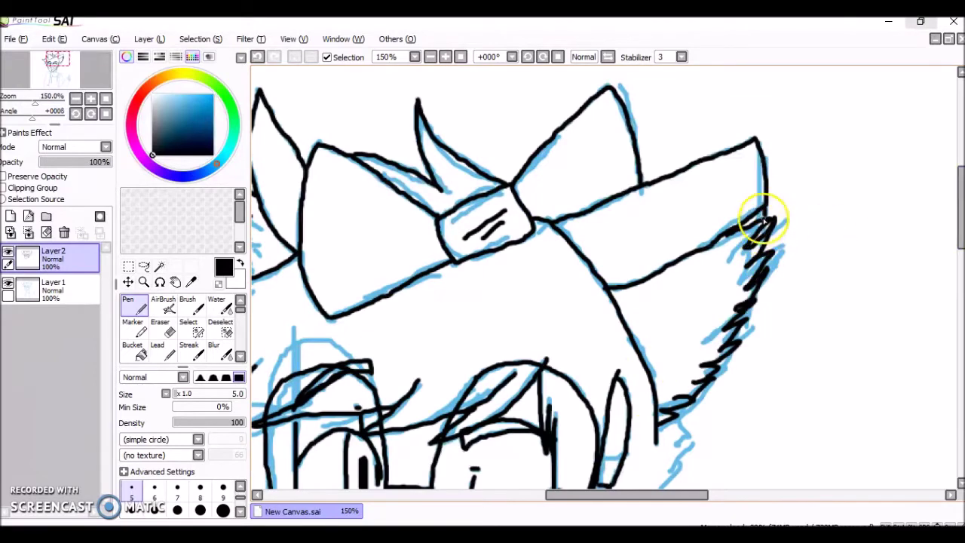
{"action": "scroll", "coordinate": [904, 244], "scroll_direction": "down", "scroll_amount": 3}
{"action": "mouse_move", "coordinate": [668, 280]}
{"action": "left_mouse_down"}
{"action": "mouse_move", "coordinate": [667, 321]}
{"action": "mouse_move", "coordinate": [562, 424]}
{"action": "left_mouse_up"}
Ink the neck, the choker with its small tag and the wide round neckline of the top.
{"action": "left_click_drag", "start_coordinate": [581, 495], "coordinate": [542, 499]}
{"action": "left_click_drag", "start_coordinate": [958, 210], "coordinate": [956, 262]}
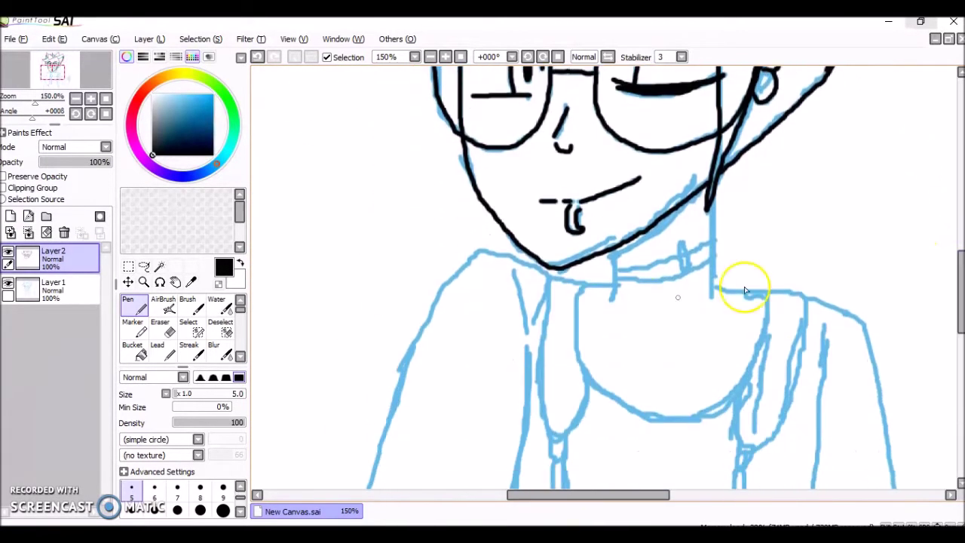
{"action": "mouse_move", "coordinate": [615, 250]}
{"action": "left_mouse_down"}
{"action": "mouse_move", "coordinate": [613, 292]}
{"action": "mouse_move", "coordinate": [615, 279]}
{"action": "mouse_move", "coordinate": [578, 304]}
{"action": "mouse_move", "coordinate": [577, 348]}
{"action": "mouse_move", "coordinate": [595, 386]}
{"action": "mouse_move", "coordinate": [637, 411]}
{"action": "left_mouse_up"}
{"action": "mouse_move", "coordinate": [714, 181]}
{"action": "left_mouse_down"}
{"action": "mouse_move", "coordinate": [712, 294]}
{"action": "mouse_move", "coordinate": [764, 293]}
{"action": "mouse_move", "coordinate": [761, 347]}
{"action": "mouse_move", "coordinate": [739, 390]}
{"action": "mouse_move", "coordinate": [695, 419]}
{"action": "mouse_move", "coordinate": [637, 412]}
{"action": "left_mouse_up"}
{"action": "mouse_move", "coordinate": [566, 283]}
{"action": "left_mouse_down"}
{"action": "mouse_move", "coordinate": [543, 407]}
{"action": "mouse_move", "coordinate": [561, 439]}
{"action": "mouse_move", "coordinate": [585, 389]}
{"action": "left_mouse_up"}
{"action": "scroll", "coordinate": [930, 280], "scroll_direction": "down", "scroll_amount": 2}
{"action": "mouse_move", "coordinate": [614, 219]}
{"action": "left_mouse_down"}
{"action": "mouse_move", "coordinate": [681, 199]}
{"action": "mouse_move", "coordinate": [685, 220]}
{"action": "mouse_move", "coordinate": [682, 192]}
{"action": "mouse_move", "coordinate": [691, 202]}
{"action": "mouse_move", "coordinate": [713, 184]}
{"action": "mouse_move", "coordinate": [693, 217]}
{"action": "left_mouse_up"}
Ink the left shoulder, the long outer edge of the left sleeve and the fold lines at its elbow.
{"action": "scroll", "coordinate": [954, 276], "scroll_direction": "down", "scroll_amount": 1}
{"action": "mouse_move", "coordinate": [556, 200]}
{"action": "left_mouse_down"}
{"action": "mouse_move", "coordinate": [479, 181]}
{"action": "mouse_move", "coordinate": [435, 232]}
{"action": "mouse_move", "coordinate": [405, 290]}
{"action": "left_mouse_up"}
{"action": "left_click_drag", "start_coordinate": [514, 198], "coordinate": [526, 254]}
{"action": "left_click_drag", "start_coordinate": [960, 276], "coordinate": [960, 315]}
{"action": "mouse_move", "coordinate": [411, 113]}
{"action": "left_mouse_down"}
{"action": "mouse_move", "coordinate": [367, 216]}
{"action": "mouse_move", "coordinate": [327, 387]}
{"action": "left_mouse_up"}
{"action": "scroll", "coordinate": [672, 360], "scroll_direction": "down", "scroll_amount": 5}
{"action": "mouse_move", "coordinate": [331, 288]}
{"action": "left_mouse_down"}
{"action": "mouse_move", "coordinate": [327, 334]}
{"action": "mouse_move", "coordinate": [343, 382]}
{"action": "left_mouse_up"}
{"action": "left_click_drag", "start_coordinate": [422, 264], "coordinate": [490, 318]}
Ink the left sleeve's inner edge and the two tapered panels beside the neckline with their hanging drawstrings.
{"action": "scroll", "coordinate": [960, 347], "scroll_direction": "up", "scroll_amount": 9}
{"action": "mouse_move", "coordinate": [528, 147]}
{"action": "left_mouse_down"}
{"action": "mouse_move", "coordinate": [520, 263]}
{"action": "mouse_move", "coordinate": [476, 487]}
{"action": "left_mouse_up"}
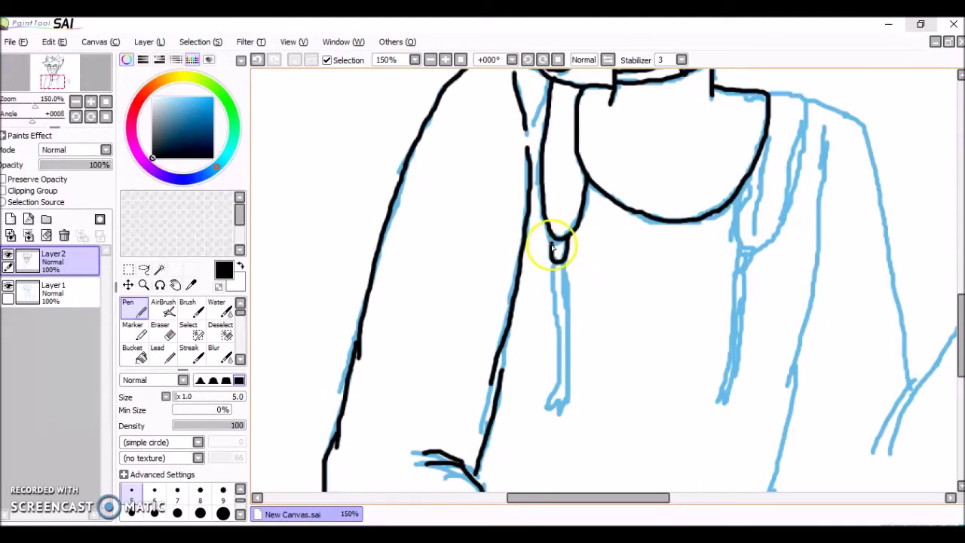
{"action": "mouse_move", "coordinate": [567, 283]}
{"action": "left_mouse_down"}
{"action": "mouse_move", "coordinate": [568, 385]}
{"action": "mouse_move", "coordinate": [558, 248]}
{"action": "left_mouse_up"}
{"action": "mouse_move", "coordinate": [769, 94]}
{"action": "left_mouse_down"}
{"action": "mouse_move", "coordinate": [801, 101]}
{"action": "mouse_move", "coordinate": [780, 226]}
{"action": "mouse_move", "coordinate": [738, 190]}
{"action": "left_mouse_up"}
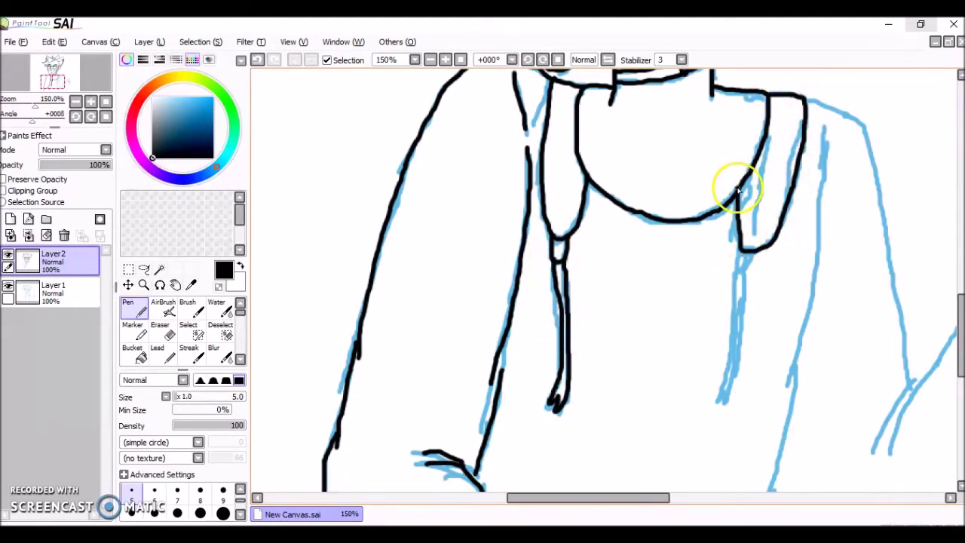
{"action": "mouse_move", "coordinate": [752, 260]}
{"action": "left_mouse_down"}
{"action": "mouse_move", "coordinate": [722, 399]}
{"action": "mouse_move", "coordinate": [739, 266]}
{"action": "left_mouse_up"}
Ink the right shoulder, the upper sleeve, the elbow creases and the outline of the raised forearm.
{"action": "left_click_drag", "start_coordinate": [589, 500], "coordinate": [627, 500]}
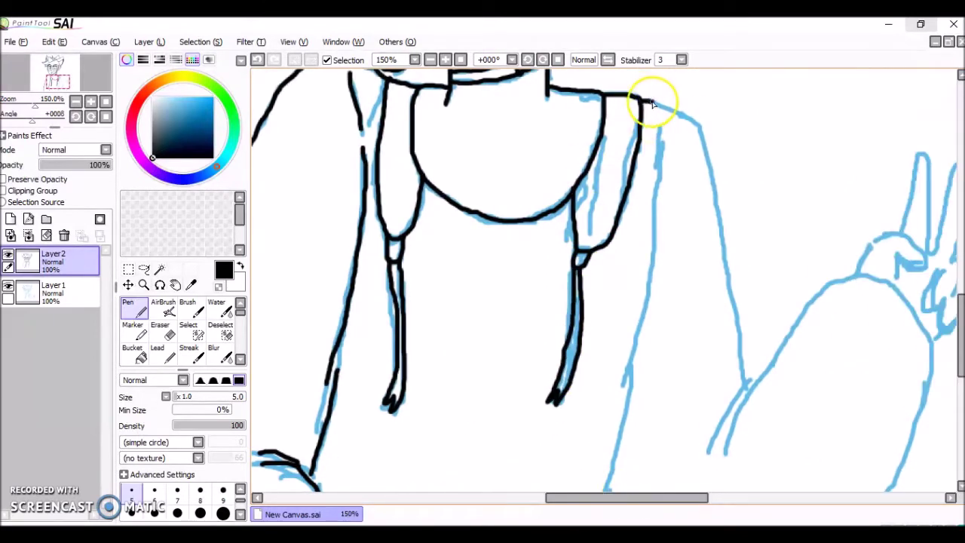
{"action": "key", "text": "ctrl+z"}
{"action": "mouse_move", "coordinate": [673, 114]}
{"action": "left_mouse_down"}
{"action": "mouse_move", "coordinate": [704, 146]}
{"action": "mouse_move", "coordinate": [747, 383]}
{"action": "left_mouse_up"}
{"action": "left_click_drag", "start_coordinate": [665, 497], "coordinate": [690, 497]}
{"action": "mouse_move", "coordinate": [637, 387]}
{"action": "left_mouse_down"}
{"action": "mouse_move", "coordinate": [599, 449]}
{"action": "mouse_move", "coordinate": [716, 291]}
{"action": "left_mouse_up"}
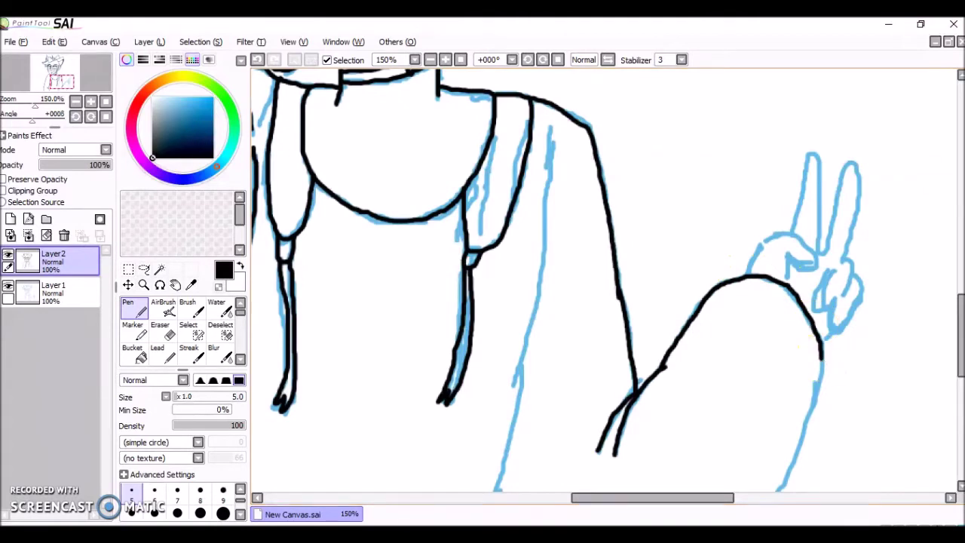
{"action": "scroll", "coordinate": [819, 243], "scroll_direction": "down", "scroll_amount": 3}
{"action": "mouse_move", "coordinate": [819, 244]}
{"action": "left_mouse_down"}
{"action": "mouse_move", "coordinate": [786, 384]}
{"action": "mouse_move", "coordinate": [725, 463]}
{"action": "left_mouse_up"}
{"action": "left_click_drag", "start_coordinate": [512, 408], "coordinate": [539, 460]}
Ink the raised hand making a peace sign, with two extended fingers, the thumb and the curled fingers.
{"action": "left_click_drag", "start_coordinate": [962, 340], "coordinate": [962, 320]}
{"action": "mouse_move", "coordinate": [748, 257]}
{"action": "left_mouse_down"}
{"action": "mouse_move", "coordinate": [782, 216]}
{"action": "mouse_move", "coordinate": [804, 162]}
{"action": "mouse_move", "coordinate": [815, 162]}
{"action": "mouse_move", "coordinate": [821, 233]}
{"action": "mouse_move", "coordinate": [857, 147]}
{"action": "mouse_move", "coordinate": [853, 216]}
{"action": "left_mouse_up"}
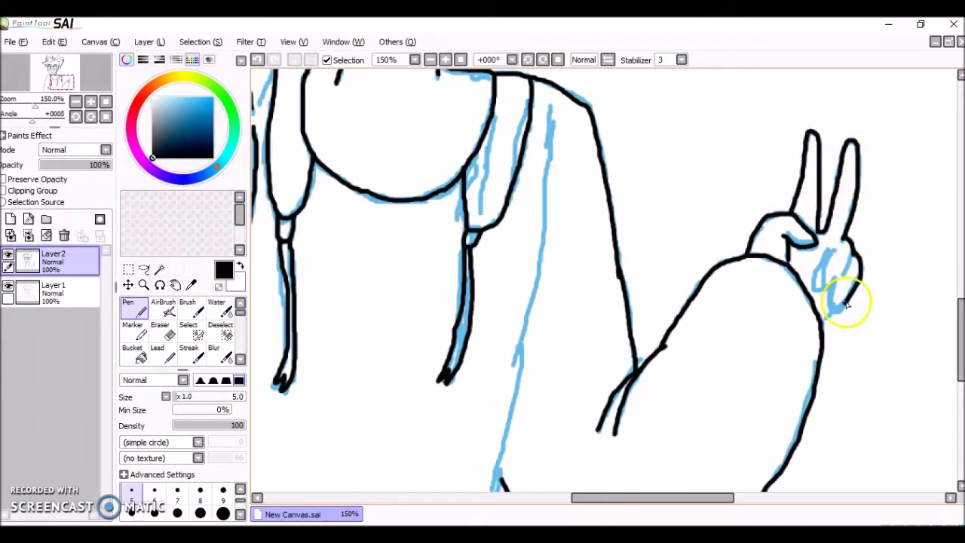
{"action": "left_click_drag", "start_coordinate": [820, 289], "coordinate": [841, 281]}
Ink the inner edge of the right sleeve from the shoulder down along the torso.
{"action": "mouse_move", "coordinate": [547, 104]}
{"action": "left_mouse_down"}
{"action": "mouse_move", "coordinate": [547, 216]}
{"action": "mouse_move", "coordinate": [532, 311]}
{"action": "left_mouse_up"}
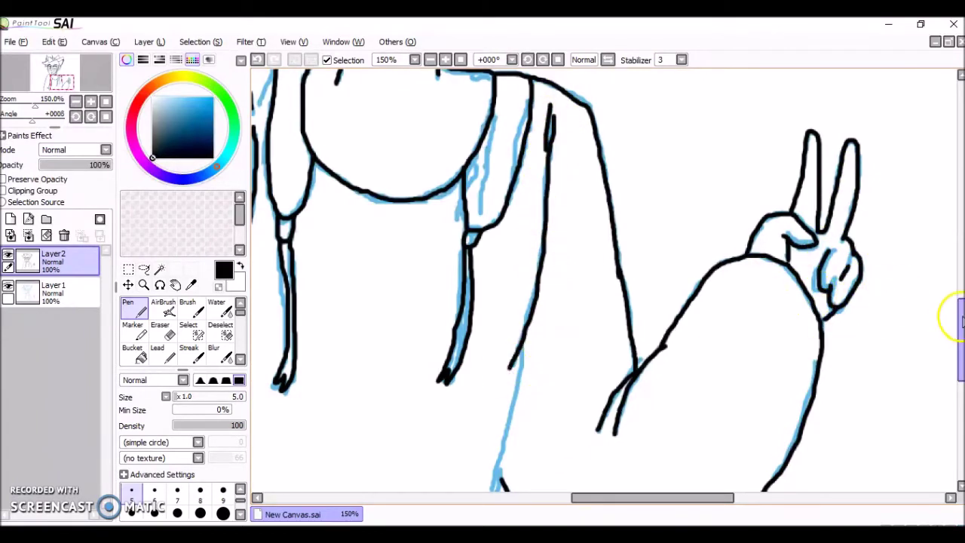
{"action": "left_click_drag", "start_coordinate": [948, 319], "coordinate": [948, 349]}
{"action": "left_click_drag", "start_coordinate": [521, 189], "coordinate": [489, 375]}
Erase the whole blue sketch from Layer1 with an enlarged eraser, leaving the black line art.
{"action": "left_click_drag", "start_coordinate": [596, 500], "coordinate": [557, 500]}
{"action": "left_click", "coordinate": [144, 285]}
{"action": "left_click", "coordinate": [149, 391]}
{"action": "left_click", "coordinate": [415, 247]}
{"action": "left_click", "coordinate": [415, 248]}
{"action": "left_click_drag", "start_coordinate": [958, 314], "coordinate": [957, 261]}
{"action": "left_click", "coordinate": [584, 341]}
{"action": "left_click", "coordinate": [81, 303]}
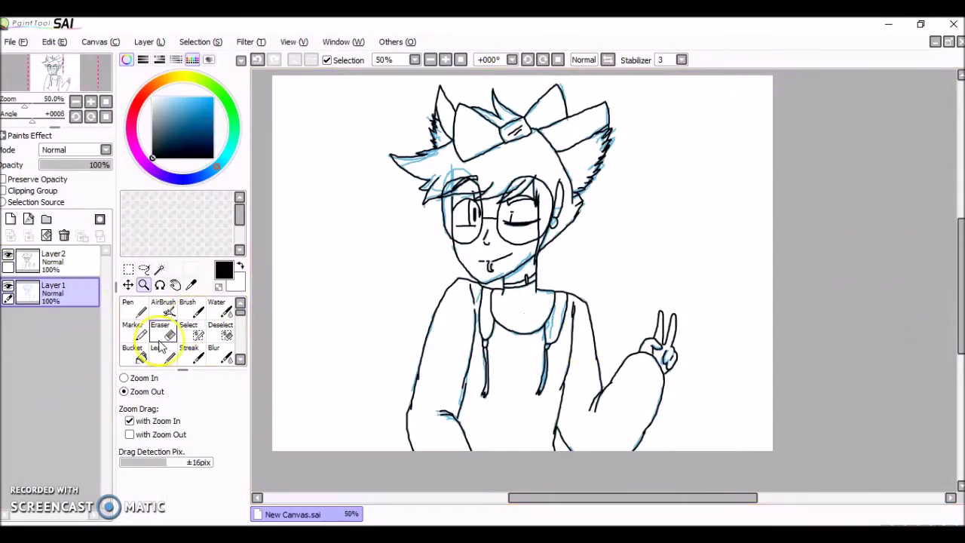
{"action": "left_click", "coordinate": [165, 334]}
{"action": "left_click_drag", "start_coordinate": [194, 397], "coordinate": [245, 395]}
{"action": "mouse_move", "coordinate": [593, 183]}
{"action": "left_mouse_down"}
{"action": "mouse_move", "coordinate": [498, 128]}
{"action": "mouse_move", "coordinate": [609, 327]}
{"action": "mouse_move", "coordinate": [384, 422]}
{"action": "mouse_move", "coordinate": [596, 463]}
{"action": "left_mouse_up"}
{"action": "mouse_move", "coordinate": [505, 302]}
{"action": "left_mouse_down"}
{"action": "mouse_move", "coordinate": [632, 399]}
{"action": "mouse_move", "coordinate": [615, 181]}
{"action": "left_mouse_up"}
Fill the left tapered panel beside the neckline solid black on Layer1 with the Pen at size 15.
{"action": "left_click", "coordinate": [144, 285]}
{"action": "left_click", "coordinate": [567, 316]}
{"action": "left_click", "coordinate": [139, 378]}
{"action": "left_click", "coordinate": [561, 317]}
{"action": "left_click", "coordinate": [561, 316]}
{"action": "left_click", "coordinate": [558, 318]}
{"action": "left_click", "coordinate": [554, 318]}
{"action": "left_click", "coordinate": [130, 306]}
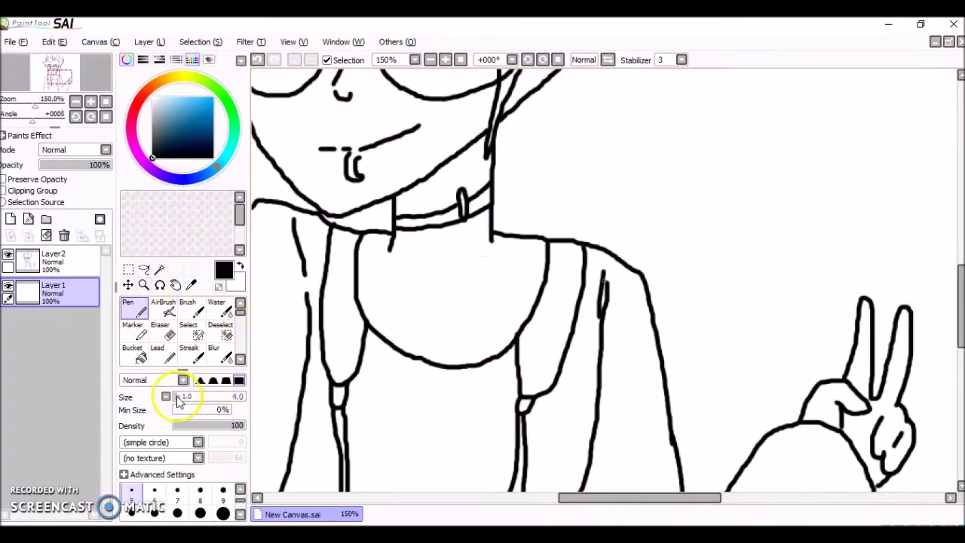
{"action": "left_click", "coordinate": [183, 397]}
{"action": "mouse_move", "coordinate": [338, 293]}
{"action": "left_mouse_down"}
{"action": "mouse_move", "coordinate": [338, 380]}
{"action": "mouse_move", "coordinate": [360, 323]}
{"action": "mouse_move", "coordinate": [341, 309]}
{"action": "mouse_move", "coordinate": [339, 341]}
{"action": "mouse_move", "coordinate": [340, 232]}
{"action": "mouse_move", "coordinate": [350, 241]}
{"action": "left_mouse_up"}
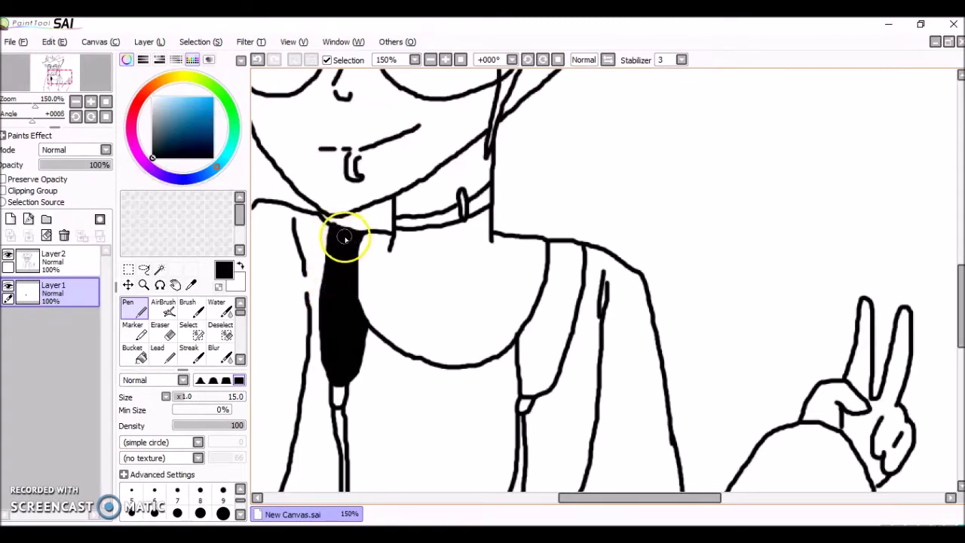
{"action": "left_click_drag", "start_coordinate": [339, 389], "coordinate": [339, 397]}
Fill the right tapered panel solid black, finishing its narrow knot with the Pen at size 8.
{"action": "mouse_move", "coordinate": [544, 310]}
{"action": "left_mouse_down"}
{"action": "mouse_move", "coordinate": [528, 329]}
{"action": "mouse_move", "coordinate": [534, 390]}
{"action": "mouse_move", "coordinate": [575, 293]}
{"action": "mouse_move", "coordinate": [535, 350]}
{"action": "mouse_move", "coordinate": [564, 254]}
{"action": "mouse_move", "coordinate": [574, 273]}
{"action": "left_mouse_up"}
{"action": "left_click", "coordinate": [199, 490]}
{"action": "left_click_drag", "start_coordinate": [517, 400], "coordinate": [522, 409]}
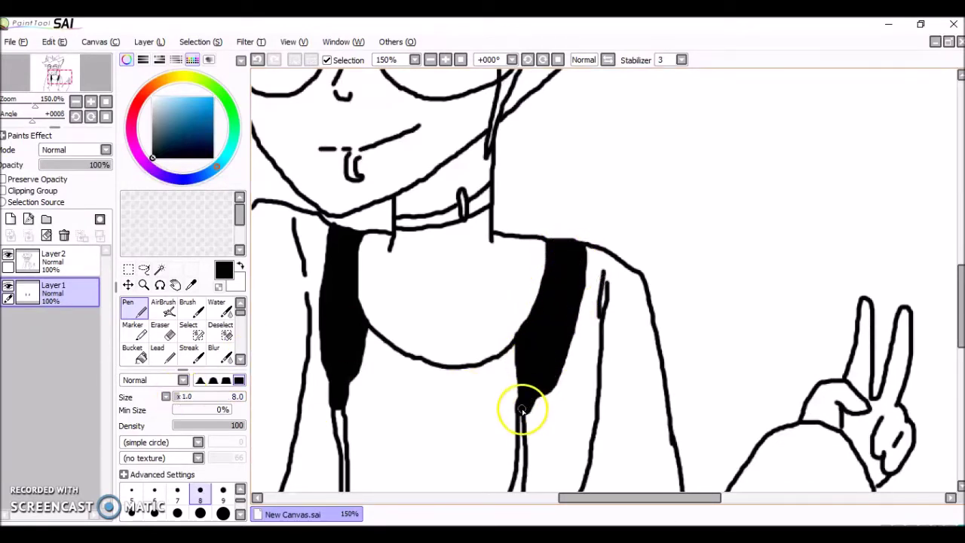
Fill both hanging drawstrings solid black down to their tips.
{"action": "scroll", "coordinate": [944, 326], "scroll_direction": "down", "scroll_amount": 3}
{"action": "left_click_drag", "start_coordinate": [518, 308], "coordinate": [515, 396]}
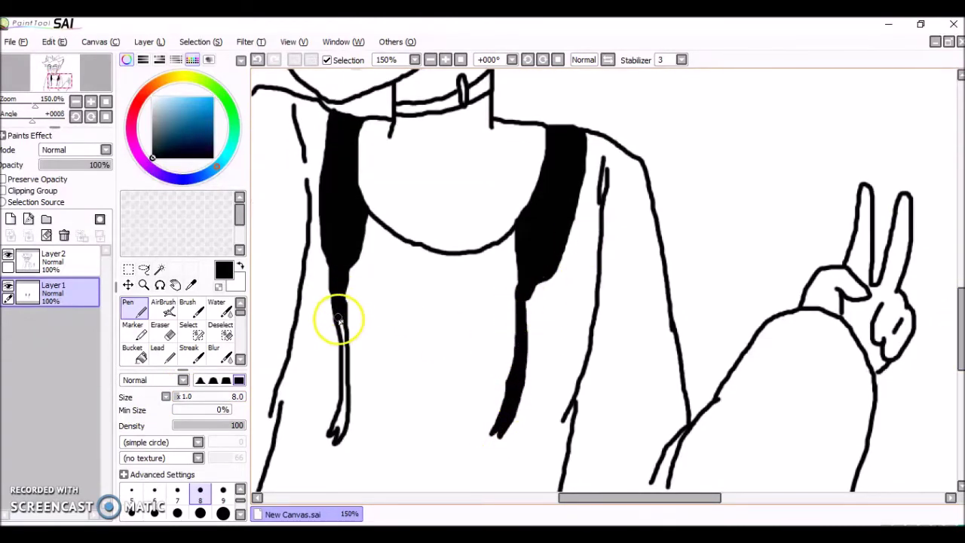
{"action": "left_click_drag", "start_coordinate": [343, 361], "coordinate": [341, 427]}
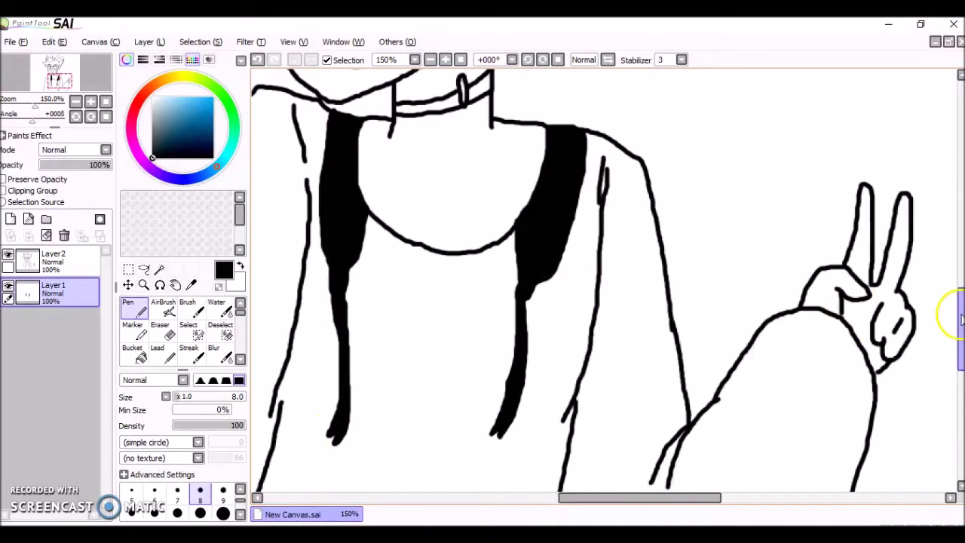
Fill the small tag on the choker solid black.
{"action": "scroll", "coordinate": [843, 359], "scroll_direction": "up", "scroll_amount": 7}
{"action": "left_click_drag", "start_coordinate": [534, 335], "coordinate": [537, 356]}
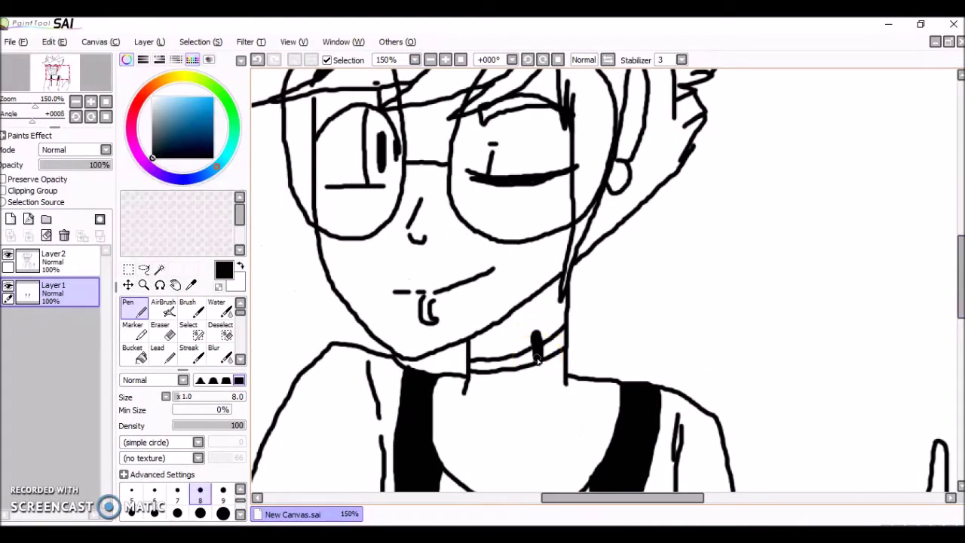
{"action": "left_click_drag", "start_coordinate": [961, 279], "coordinate": [949, 307]}
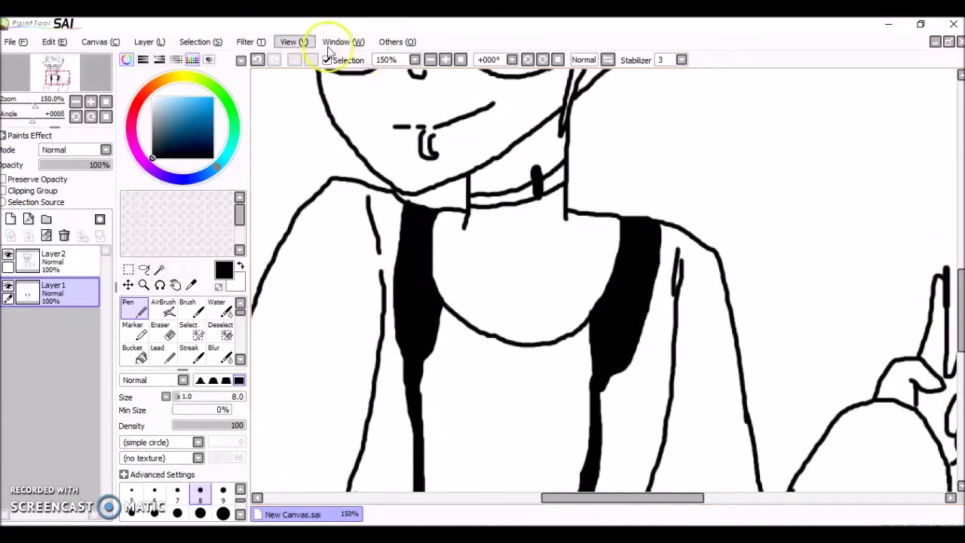
{"action": "key", "text": "alt+Tab"}
{"action": "left_click", "coordinate": [610, 329]}
{"action": "key", "text": "ctrl+z"}
{"action": "left_click_drag", "start_coordinate": [586, 328], "coordinate": [550, 343]}
{"action": "left_click", "coordinate": [257, 60]}
Try to select the left sleeve area with the Magic Wand, and undo the selection.
{"action": "left_click", "coordinate": [144, 284]}
{"action": "left_click", "coordinate": [382, 356]}
{"action": "left_click", "coordinate": [159, 271]}
{"action": "left_click", "coordinate": [350, 342]}
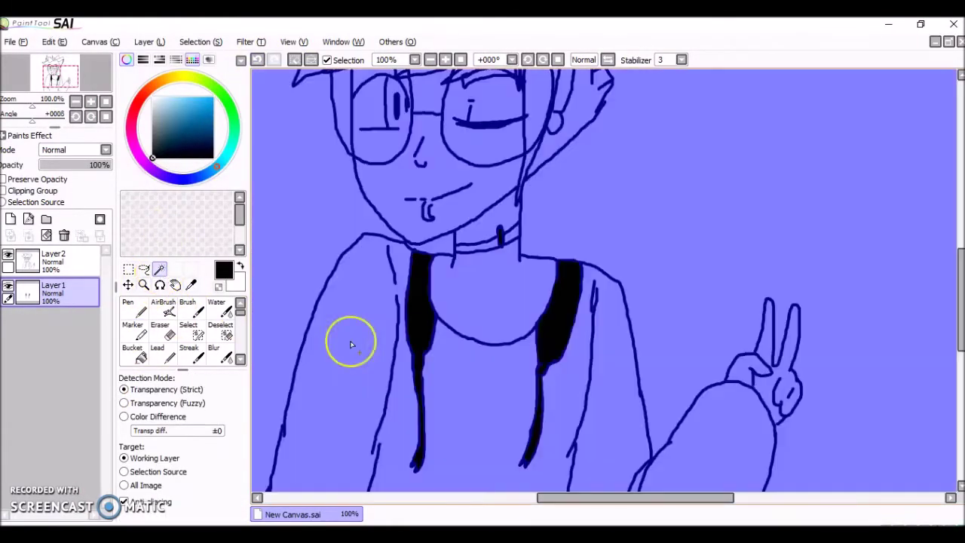
{"action": "left_click", "coordinate": [258, 60]}
Paint a selection over the left sleeve with the selection brush at size 58.
{"action": "left_click", "coordinate": [187, 334]}
{"action": "left_click_drag", "start_coordinate": [216, 396], "coordinate": [197, 397]}
{"action": "mouse_move", "coordinate": [335, 368]}
{"action": "left_mouse_down"}
{"action": "mouse_move", "coordinate": [294, 482]}
{"action": "mouse_move", "coordinate": [345, 478]}
{"action": "mouse_move", "coordinate": [339, 394]}
{"action": "left_mouse_up"}
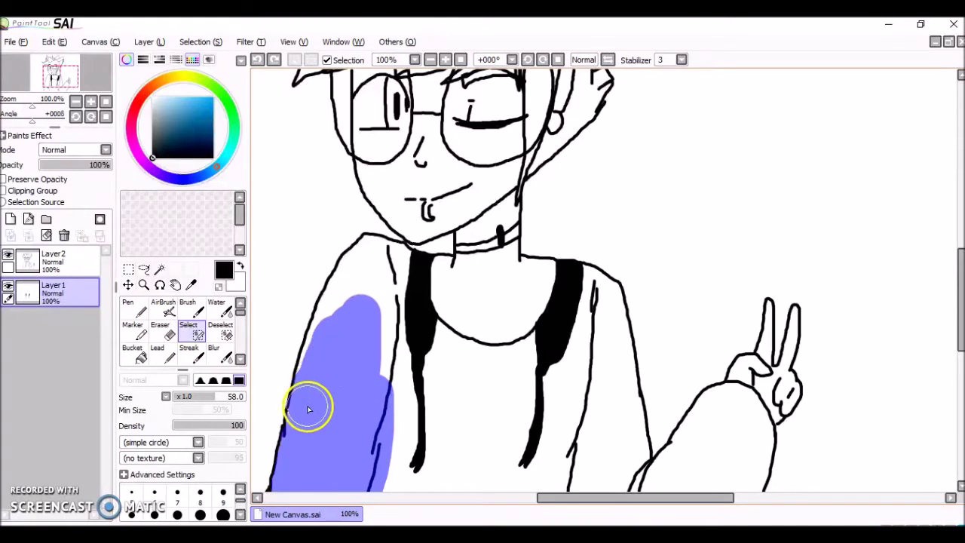
{"action": "left_click_drag", "start_coordinate": [378, 353], "coordinate": [343, 327]}
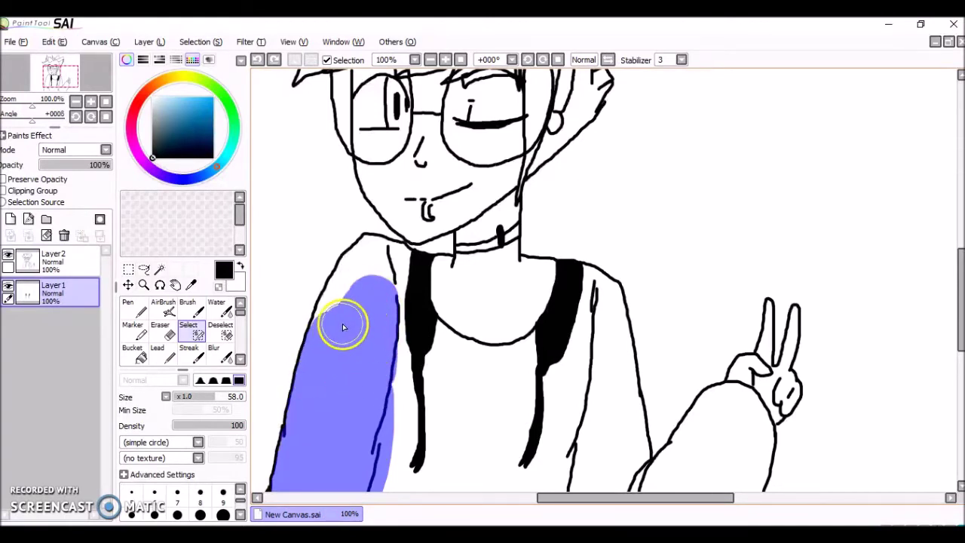
{"action": "mouse_move", "coordinate": [356, 285]}
{"action": "left_mouse_down"}
{"action": "mouse_move", "coordinate": [371, 269]}
{"action": "mouse_move", "coordinate": [357, 269]}
{"action": "left_mouse_up"}
Extend the painted selection over the middle of the torso, the right upper sleeve and parts of the raised forearm.
{"action": "mouse_move", "coordinate": [443, 388]}
{"action": "left_mouse_down"}
{"action": "mouse_move", "coordinate": [466, 477]}
{"action": "mouse_move", "coordinate": [465, 383]}
{"action": "mouse_move", "coordinate": [487, 417]}
{"action": "left_mouse_up"}
{"action": "mouse_move", "coordinate": [592, 362]}
{"action": "left_mouse_down"}
{"action": "mouse_move", "coordinate": [611, 465]}
{"action": "mouse_move", "coordinate": [631, 477]}
{"action": "left_mouse_up"}
{"action": "mouse_move", "coordinate": [632, 459]}
{"action": "left_mouse_down"}
{"action": "mouse_move", "coordinate": [609, 370]}
{"action": "mouse_move", "coordinate": [674, 478]}
{"action": "mouse_move", "coordinate": [739, 491]}
{"action": "mouse_move", "coordinate": [726, 494]}
{"action": "left_mouse_up"}
{"action": "left_click_drag", "start_coordinate": [961, 301], "coordinate": [960, 338]}
{"action": "mouse_move", "coordinate": [326, 362]}
{"action": "left_mouse_down"}
{"action": "mouse_move", "coordinate": [377, 438]}
{"action": "mouse_move", "coordinate": [301, 427]}
{"action": "mouse_move", "coordinate": [285, 359]}
{"action": "mouse_move", "coordinate": [285, 393]}
{"action": "mouse_move", "coordinate": [489, 437]}
{"action": "mouse_move", "coordinate": [463, 371]}
{"action": "mouse_move", "coordinate": [468, 396]}
{"action": "left_mouse_up"}
{"action": "mouse_move", "coordinate": [622, 411]}
{"action": "left_mouse_down"}
{"action": "mouse_move", "coordinate": [644, 432]}
{"action": "mouse_move", "coordinate": [672, 433]}
{"action": "mouse_move", "coordinate": [705, 406]}
{"action": "left_mouse_up"}
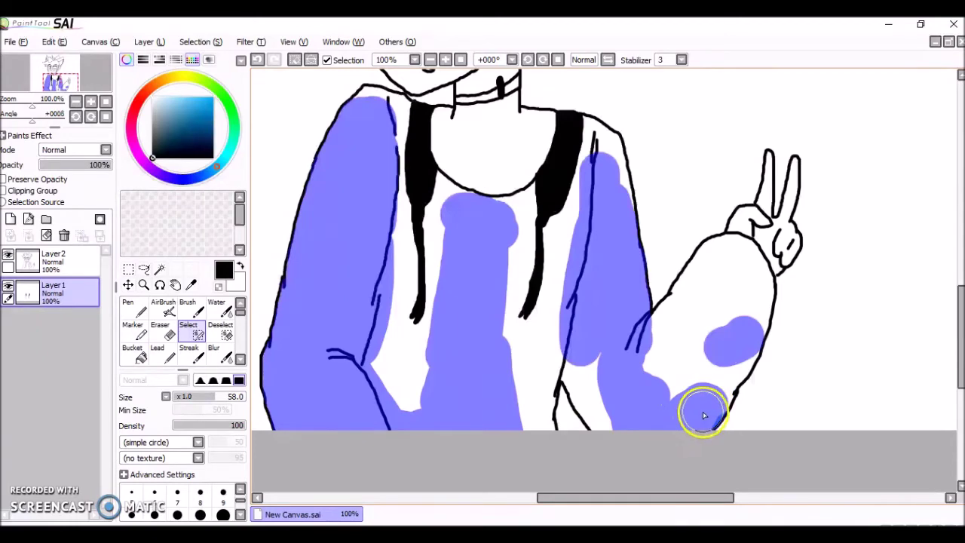
Try to select the gap between the left sleeve and torso with the Magic Wand and the selection brush, undoing each attempt.
{"action": "left_click", "coordinate": [159, 269]}
{"action": "left_click", "coordinate": [405, 347]}
{"action": "left_click", "coordinate": [258, 59]}
{"action": "left_click", "coordinate": [191, 331]}
{"action": "left_click_drag", "start_coordinate": [443, 368], "coordinate": [389, 321]}
{"action": "left_click", "coordinate": [258, 59]}
{"action": "mouse_move", "coordinate": [452, 307]}
{"action": "left_mouse_down"}
{"action": "mouse_move", "coordinate": [404, 353]}
{"action": "mouse_move", "coordinate": [382, 171]}
{"action": "mouse_move", "coordinate": [395, 117]}
{"action": "left_mouse_up"}
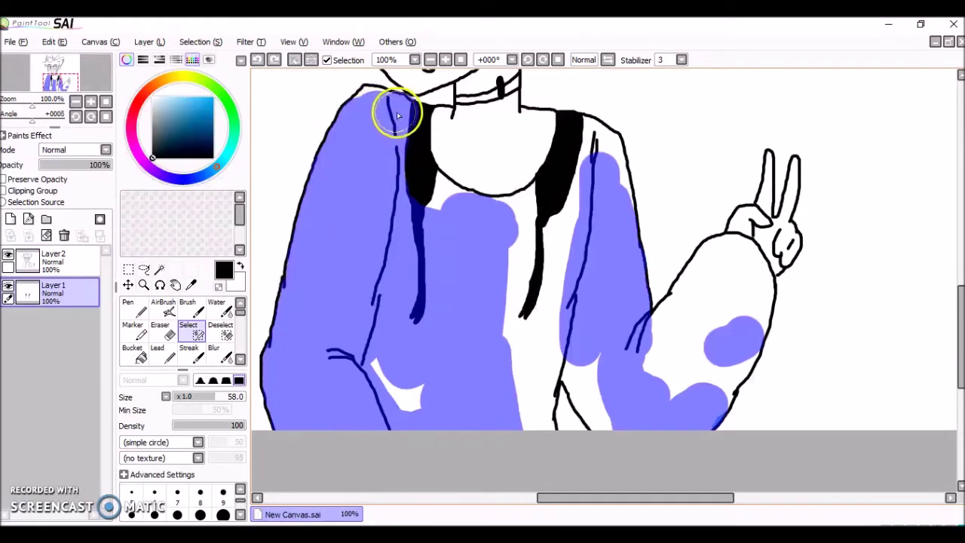
{"action": "key", "text": "ctrl+z"}
Extend the painted selection over the remaining gaps in the shoulders, chest and raised forearm until it covers the whole sweater.
{"action": "mouse_move", "coordinate": [371, 190]}
{"action": "left_mouse_down"}
{"action": "mouse_move", "coordinate": [399, 227]}
{"action": "mouse_move", "coordinate": [428, 381]}
{"action": "mouse_move", "coordinate": [496, 379]}
{"action": "mouse_move", "coordinate": [516, 392]}
{"action": "mouse_move", "coordinate": [566, 205]}
{"action": "mouse_move", "coordinate": [532, 389]}
{"action": "mouse_move", "coordinate": [537, 435]}
{"action": "mouse_move", "coordinate": [540, 380]}
{"action": "mouse_move", "coordinate": [537, 402]}
{"action": "mouse_move", "coordinate": [599, 360]}
{"action": "mouse_move", "coordinate": [616, 419]}
{"action": "mouse_move", "coordinate": [584, 374]}
{"action": "mouse_move", "coordinate": [592, 400]}
{"action": "mouse_move", "coordinate": [702, 376]}
{"action": "mouse_move", "coordinate": [723, 382]}
{"action": "mouse_move", "coordinate": [692, 325]}
{"action": "mouse_move", "coordinate": [709, 298]}
{"action": "mouse_move", "coordinate": [695, 303]}
{"action": "mouse_move", "coordinate": [733, 286]}
{"action": "mouse_move", "coordinate": [723, 274]}
{"action": "mouse_move", "coordinate": [694, 297]}
{"action": "mouse_move", "coordinate": [714, 276]}
{"action": "mouse_move", "coordinate": [735, 275]}
{"action": "mouse_move", "coordinate": [529, 252]}
{"action": "mouse_move", "coordinate": [521, 229]}
{"action": "mouse_move", "coordinate": [553, 199]}
{"action": "mouse_move", "coordinate": [475, 219]}
{"action": "mouse_move", "coordinate": [426, 204]}
{"action": "mouse_move", "coordinate": [408, 171]}
{"action": "mouse_move", "coordinate": [466, 212]}
{"action": "mouse_move", "coordinate": [454, 218]}
{"action": "mouse_move", "coordinate": [572, 212]}
{"action": "mouse_move", "coordinate": [592, 152]}
{"action": "mouse_move", "coordinate": [614, 202]}
{"action": "mouse_move", "coordinate": [586, 157]}
{"action": "left_mouse_up"}
{"action": "mouse_move", "coordinate": [393, 126]}
{"action": "left_mouse_down"}
{"action": "mouse_move", "coordinate": [392, 109]}
{"action": "mouse_move", "coordinate": [369, 115]}
{"action": "mouse_move", "coordinate": [370, 103]}
{"action": "left_mouse_up"}
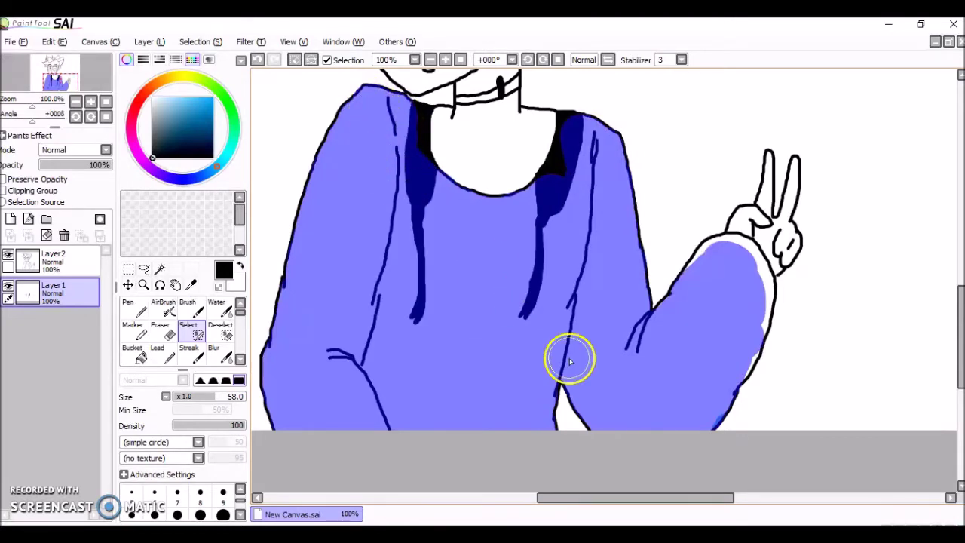
{"action": "mouse_move", "coordinate": [735, 327]}
{"action": "left_mouse_down"}
{"action": "mouse_move", "coordinate": [739, 353]}
{"action": "mouse_move", "coordinate": [724, 374]}
{"action": "left_mouse_up"}
{"action": "mouse_move", "coordinate": [726, 284]}
{"action": "left_mouse_down"}
{"action": "mouse_move", "coordinate": [717, 259]}
{"action": "mouse_move", "coordinate": [732, 259]}
{"action": "left_mouse_up"}
{"action": "left_click_drag", "start_coordinate": [752, 300], "coordinate": [752, 315]}
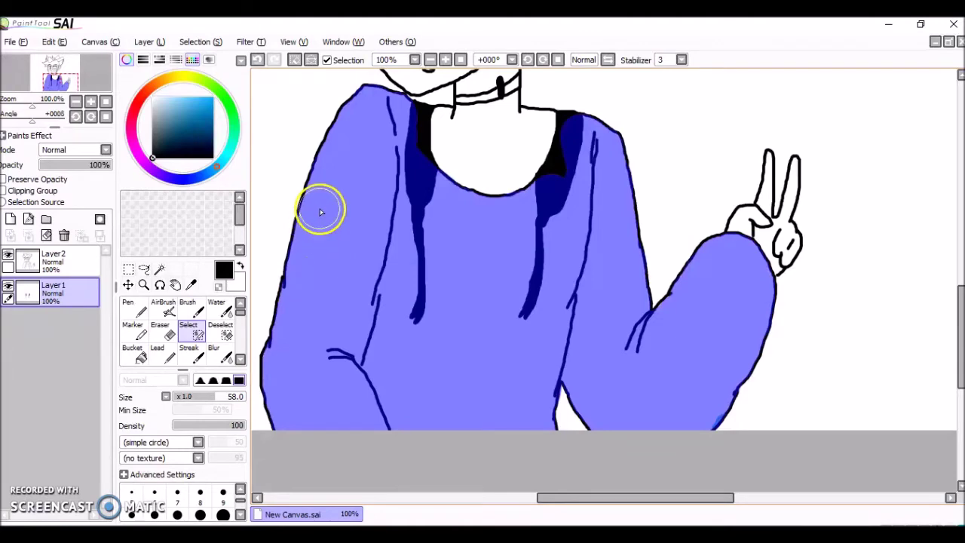
Fill the selected sweater with bright cyan using the Water brush at size 500, taking the colour from the reference picture.
{"action": "left_click", "coordinate": [143, 284]}
{"action": "left_click", "coordinate": [343, 263]}
{"action": "left_click_drag", "start_coordinate": [537, 499], "coordinate": [547, 502]}
{"action": "left_click", "coordinate": [216, 307]}
{"action": "left_click", "coordinate": [365, 531]}
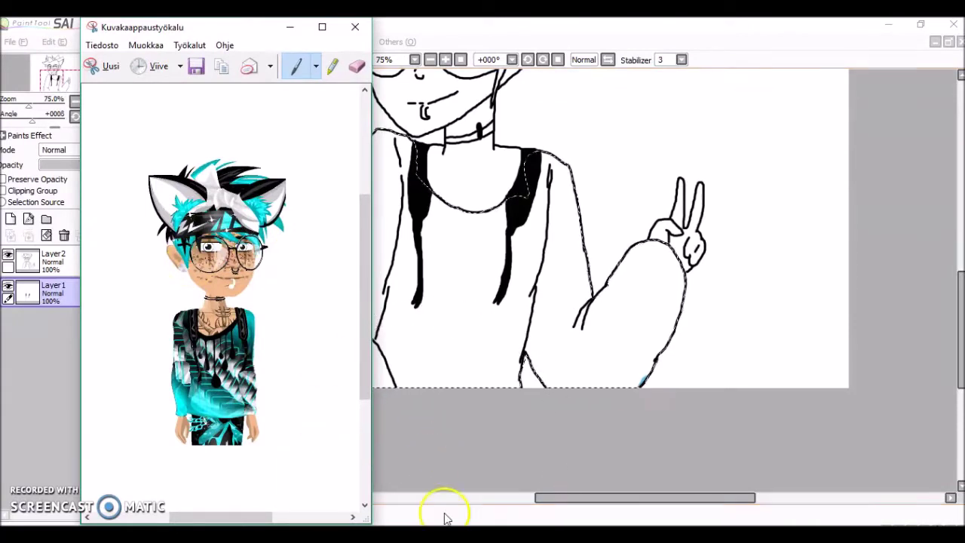
{"action": "left_click", "coordinate": [430, 472]}
{"action": "left_click", "coordinate": [200, 98]}
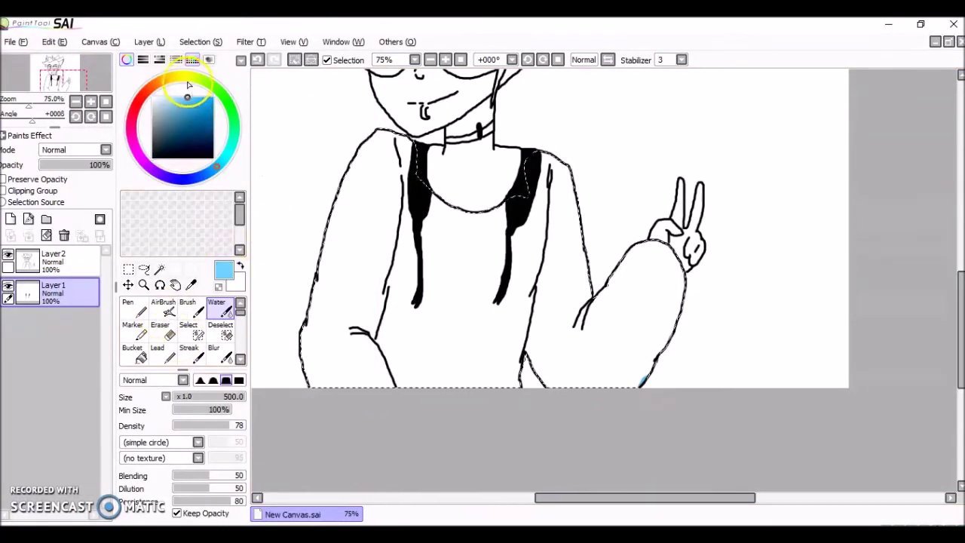
{"action": "mouse_move", "coordinate": [370, 173]}
{"action": "left_mouse_down"}
{"action": "mouse_move", "coordinate": [467, 444]}
{"action": "mouse_move", "coordinate": [618, 97]}
{"action": "mouse_move", "coordinate": [372, 203]}
{"action": "mouse_move", "coordinate": [409, 134]}
{"action": "mouse_move", "coordinate": [487, 267]}
{"action": "mouse_move", "coordinate": [435, 420]}
{"action": "mouse_move", "coordinate": [459, 414]}
{"action": "left_mouse_up"}
Paint a wide diagonal black band from the left shoulder across the torso with the Water brush at size 47, following the reference.
{"action": "left_click", "coordinate": [426, 534]}
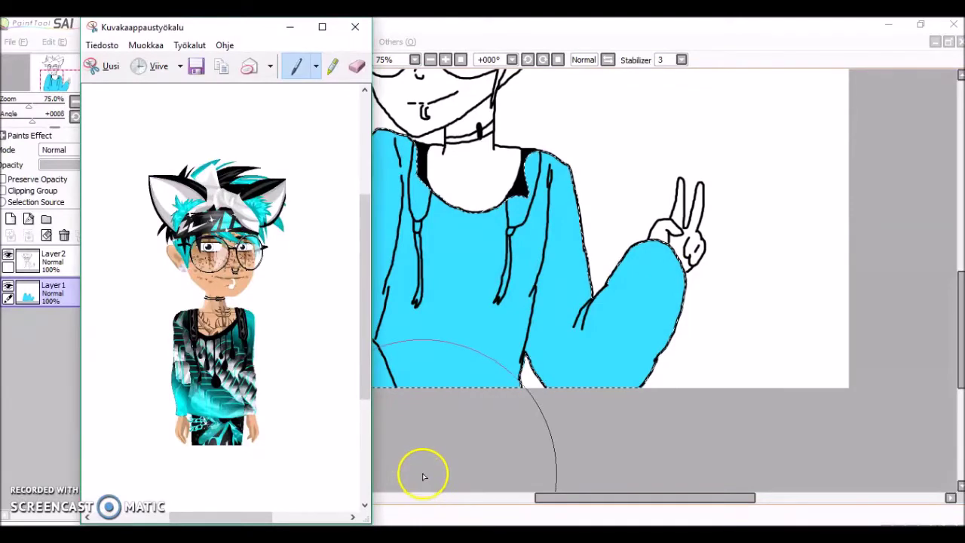
{"action": "left_click", "coordinate": [423, 469]}
{"action": "left_click_drag", "start_coordinate": [181, 148], "coordinate": [152, 158]}
{"action": "left_click", "coordinate": [206, 396]}
{"action": "left_click_drag", "start_coordinate": [350, 182], "coordinate": [524, 272]}
{"action": "left_click", "coordinate": [426, 534]}
{"action": "left_click", "coordinate": [611, 332]}
{"action": "mouse_move", "coordinate": [611, 332]}
{"action": "left_mouse_down"}
{"action": "mouse_move", "coordinate": [578, 294]}
{"action": "mouse_move", "coordinate": [323, 196]}
{"action": "mouse_move", "coordinate": [572, 309]}
{"action": "mouse_move", "coordinate": [392, 218]}
{"action": "mouse_move", "coordinate": [540, 317]}
{"action": "mouse_move", "coordinate": [576, 326]}
{"action": "left_mouse_up"}
{"action": "left_click", "coordinate": [407, 534]}
{"action": "left_click", "coordinate": [392, 534]}
{"action": "mouse_move", "coordinate": [328, 240]}
{"action": "left_mouse_down"}
{"action": "mouse_move", "coordinate": [415, 303]}
{"action": "mouse_move", "coordinate": [417, 290]}
{"action": "mouse_move", "coordinate": [517, 319]}
{"action": "mouse_move", "coordinate": [390, 218]}
{"action": "left_mouse_up"}
{"action": "mouse_move", "coordinate": [427, 265]}
{"action": "left_mouse_down"}
{"action": "mouse_move", "coordinate": [423, 214]}
{"action": "mouse_move", "coordinate": [432, 260]}
{"action": "mouse_move", "coordinate": [506, 336]}
{"action": "mouse_move", "coordinate": [534, 383]}
{"action": "mouse_move", "coordinate": [457, 313]}
{"action": "mouse_move", "coordinate": [525, 333]}
{"action": "mouse_move", "coordinate": [540, 381]}
{"action": "mouse_move", "coordinate": [521, 296]}
{"action": "mouse_move", "coordinate": [568, 302]}
{"action": "mouse_move", "coordinate": [503, 315]}
{"action": "mouse_move", "coordinate": [501, 358]}
{"action": "left_mouse_up"}
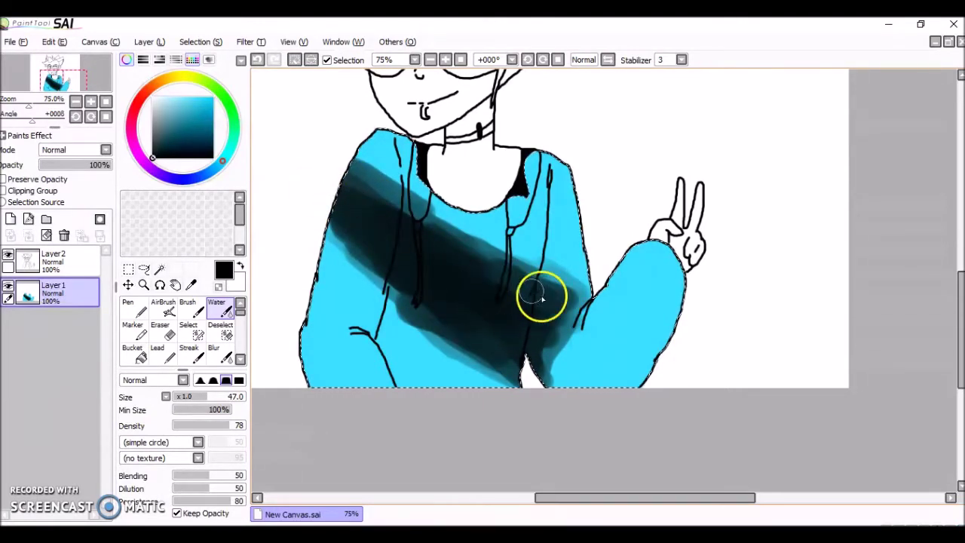
Soften the upper and lower edges of the black band with the Blur tool at size 50.
{"action": "left_click", "coordinate": [219, 353]}
{"action": "mouse_move", "coordinate": [470, 226]}
{"action": "left_mouse_down"}
{"action": "mouse_move", "coordinate": [581, 269]}
{"action": "mouse_move", "coordinate": [501, 281]}
{"action": "left_mouse_up"}
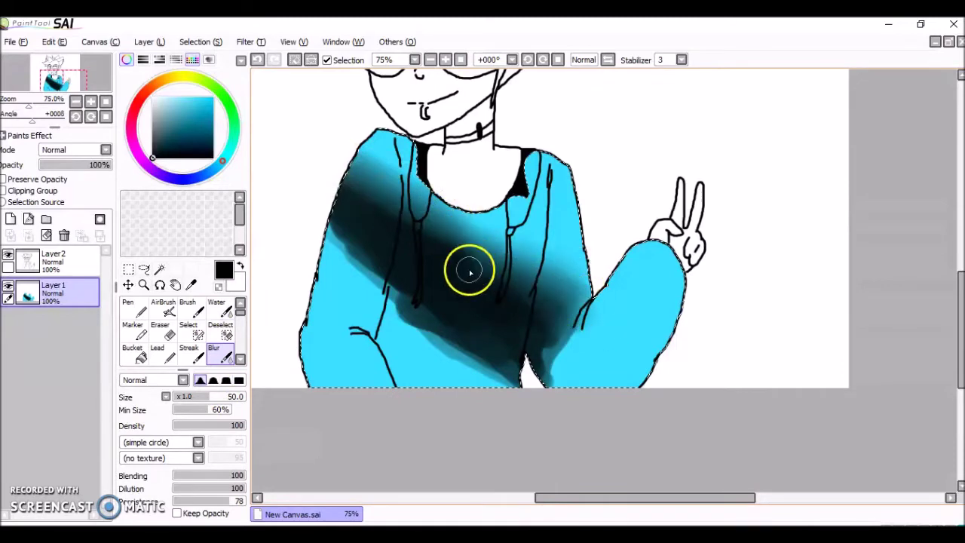
{"action": "mouse_move", "coordinate": [529, 325]}
{"action": "left_mouse_down"}
{"action": "mouse_move", "coordinate": [380, 295]}
{"action": "mouse_move", "coordinate": [420, 297]}
{"action": "mouse_move", "coordinate": [351, 195]}
{"action": "left_mouse_up"}
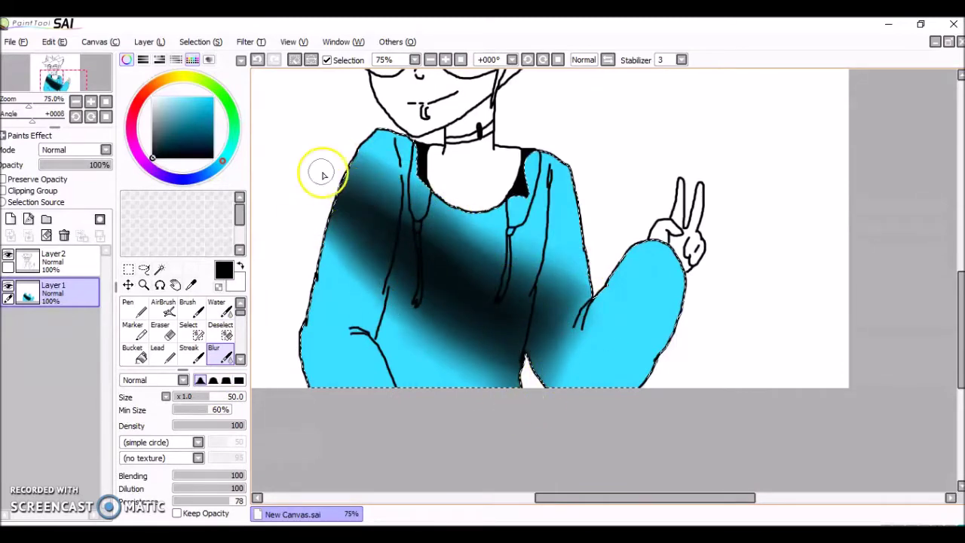
Paint two rows of white blotches along the black band with the Water brush at size 47, following the reference.
{"action": "left_click", "coordinate": [368, 534]}
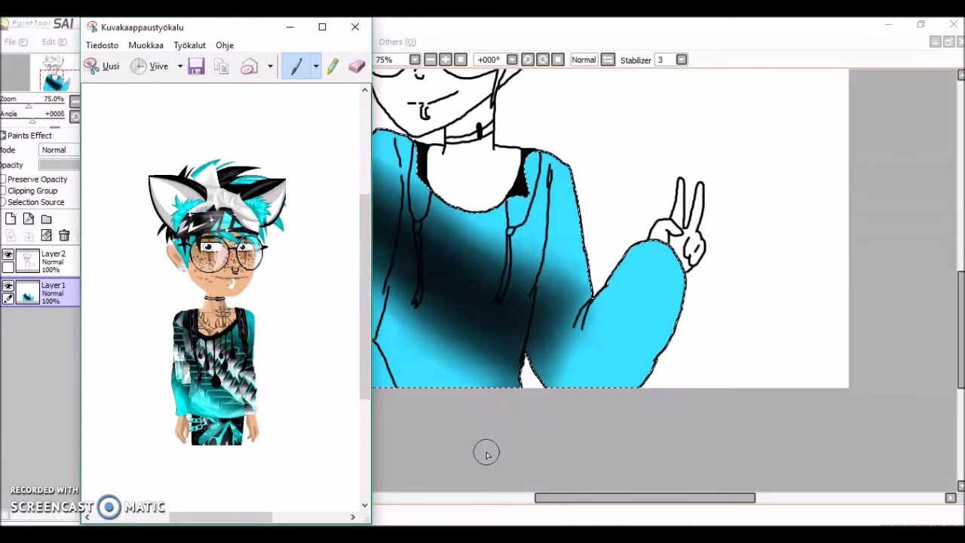
{"action": "left_click", "coordinate": [487, 454]}
{"action": "mouse_move", "coordinate": [362, 204]}
{"action": "left_mouse_down"}
{"action": "mouse_move", "coordinate": [343, 193]}
{"action": "mouse_move", "coordinate": [426, 235]}
{"action": "left_mouse_up"}
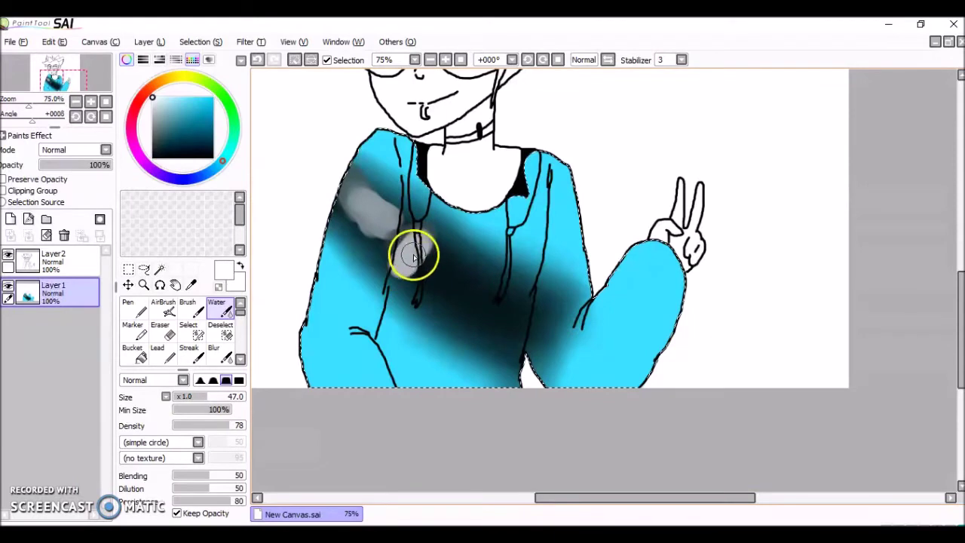
{"action": "mouse_move", "coordinate": [456, 273]}
{"action": "left_mouse_down"}
{"action": "mouse_move", "coordinate": [469, 309]}
{"action": "mouse_move", "coordinate": [480, 297]}
{"action": "mouse_move", "coordinate": [474, 309]}
{"action": "mouse_move", "coordinate": [481, 299]}
{"action": "mouse_move", "coordinate": [509, 326]}
{"action": "left_mouse_up"}
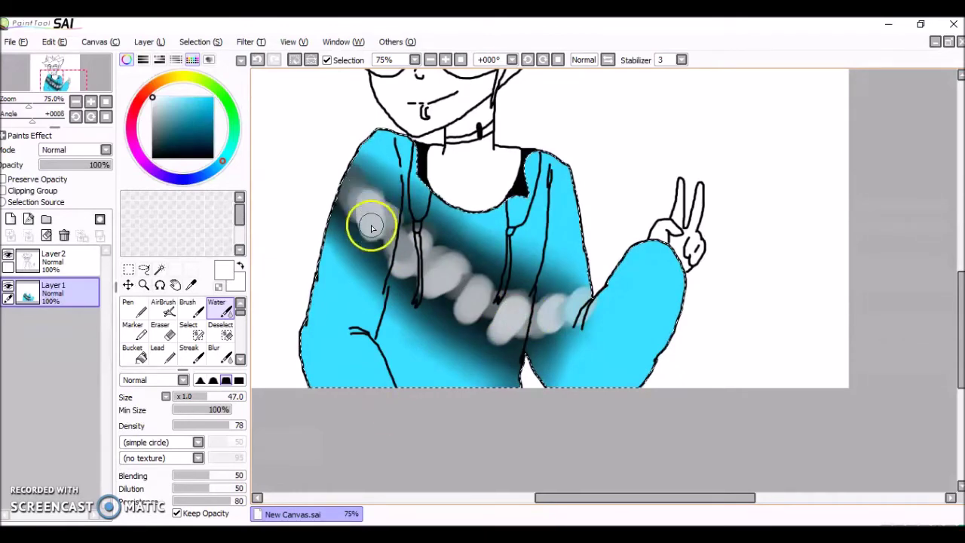
{"action": "key", "text": "alt+Tab"}
{"action": "left_click_drag", "start_coordinate": [387, 206], "coordinate": [393, 217]}
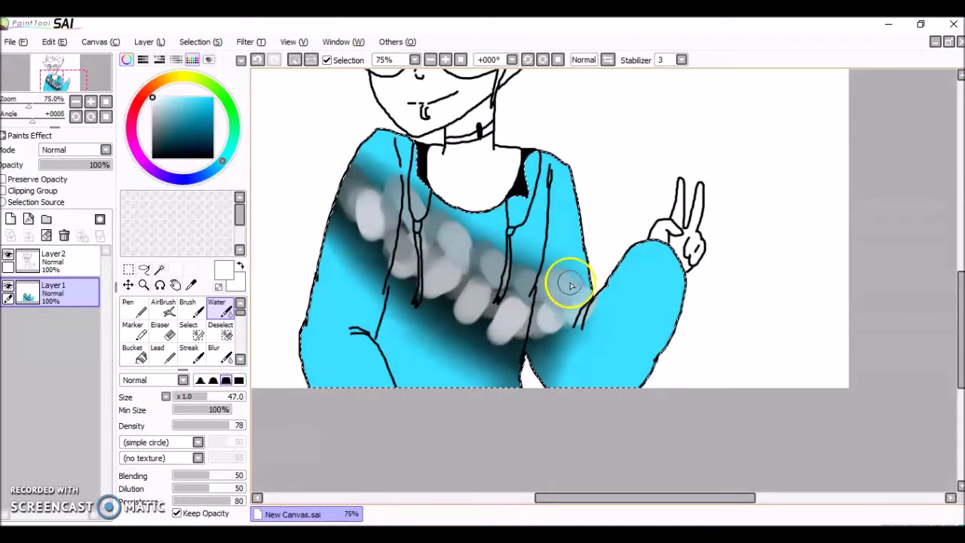
Blur the white blotches on the band, touch them up with more white and blur them again.
{"action": "left_click", "coordinate": [221, 353]}
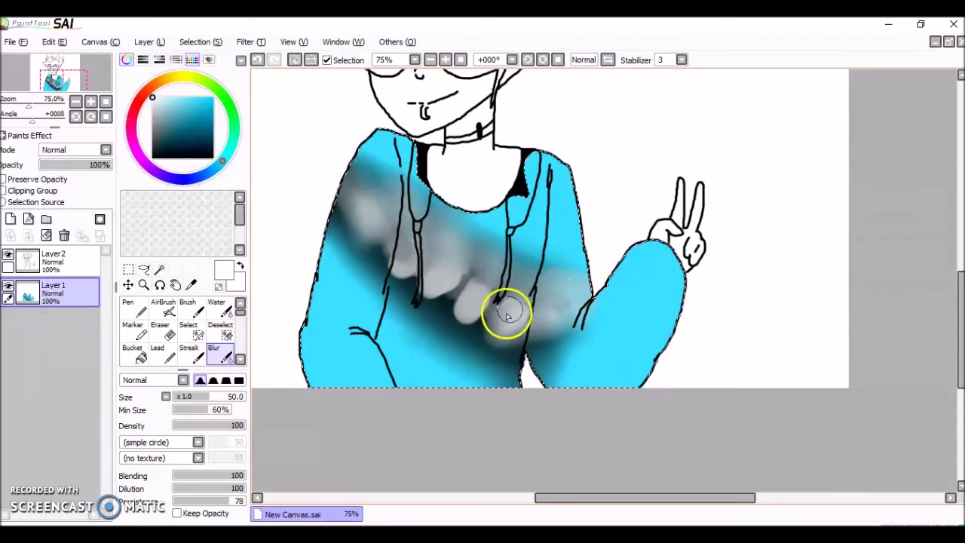
{"action": "left_click", "coordinate": [216, 309]}
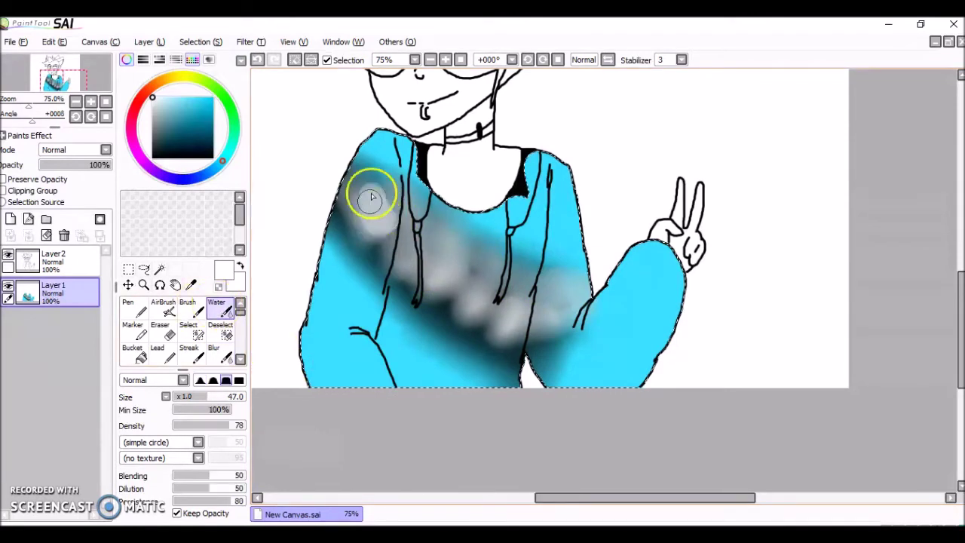
{"action": "left_click", "coordinate": [256, 62]}
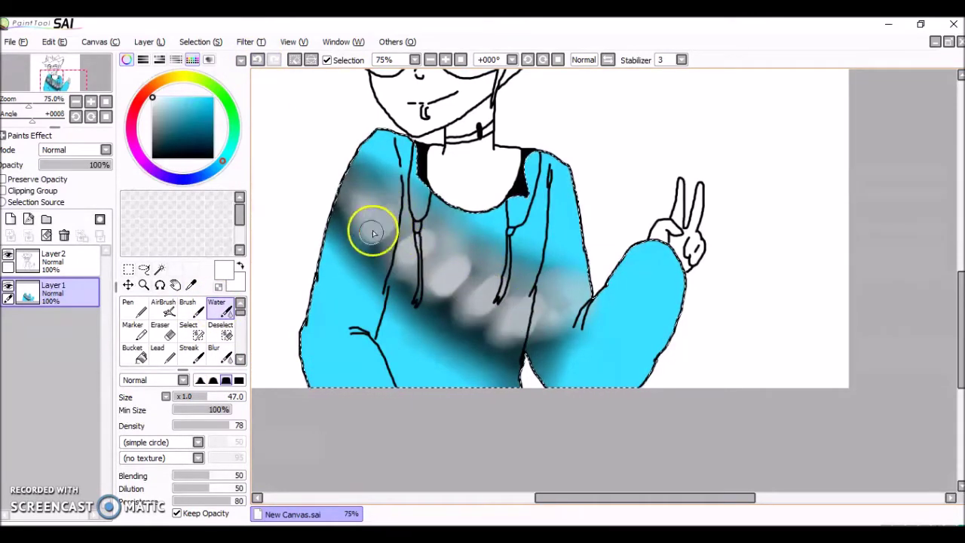
{"action": "left_click", "coordinate": [220, 355]}
{"action": "left_click_drag", "start_coordinate": [365, 208], "coordinate": [375, 236]}
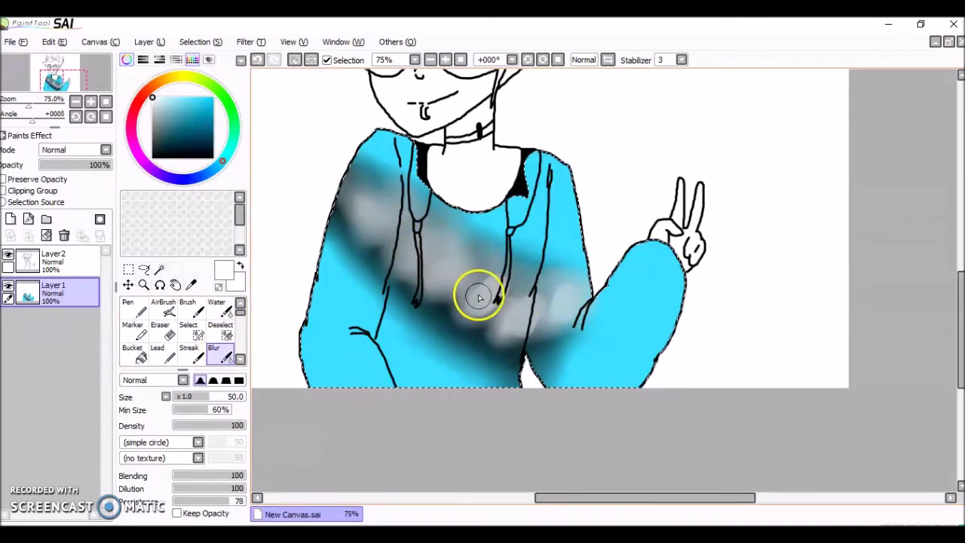
Paint white and pale cyan highlights on the left sleeve and lower torso with the Water brush and blur them.
{"action": "left_click", "coordinate": [434, 533]}
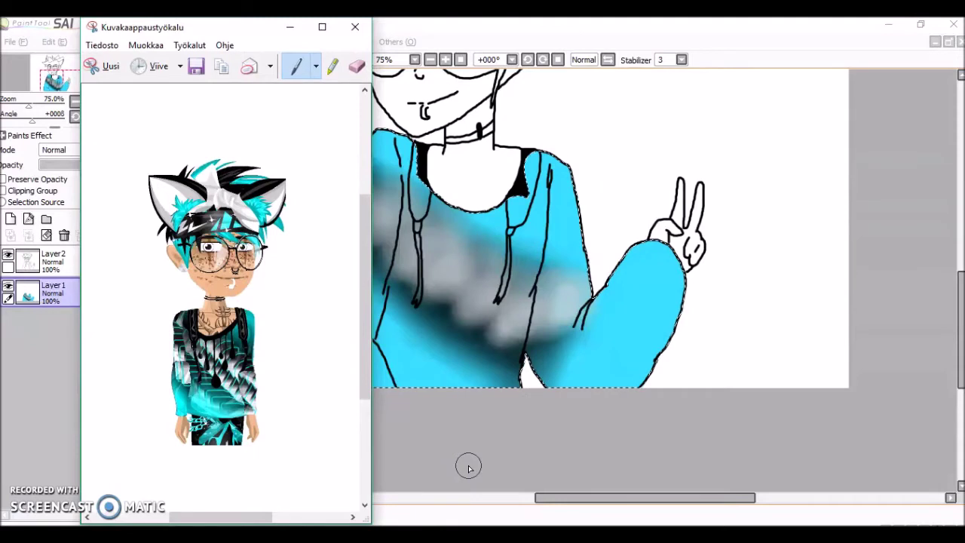
{"action": "left_click", "coordinate": [468, 467]}
{"action": "left_click", "coordinate": [222, 309]}
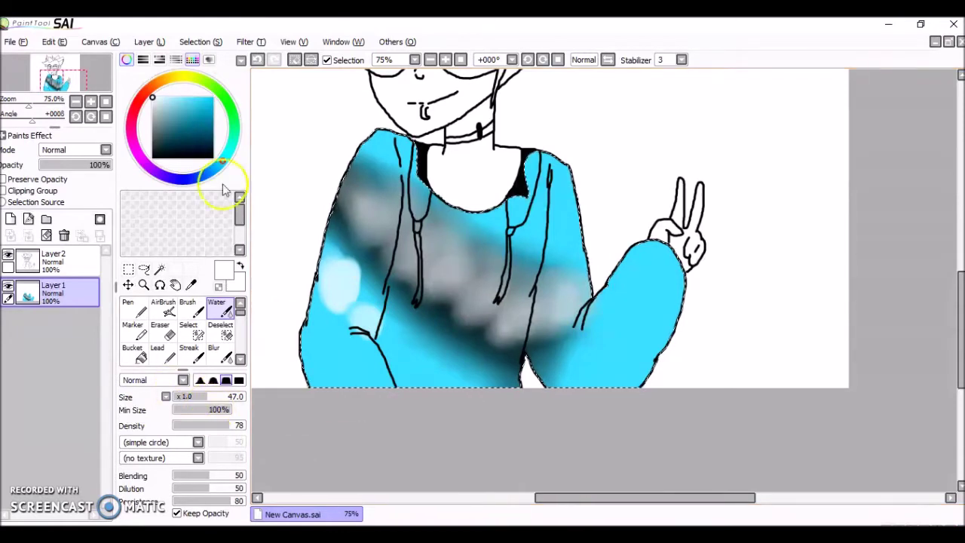
{"action": "left_click", "coordinate": [393, 279], "text": "alt"}
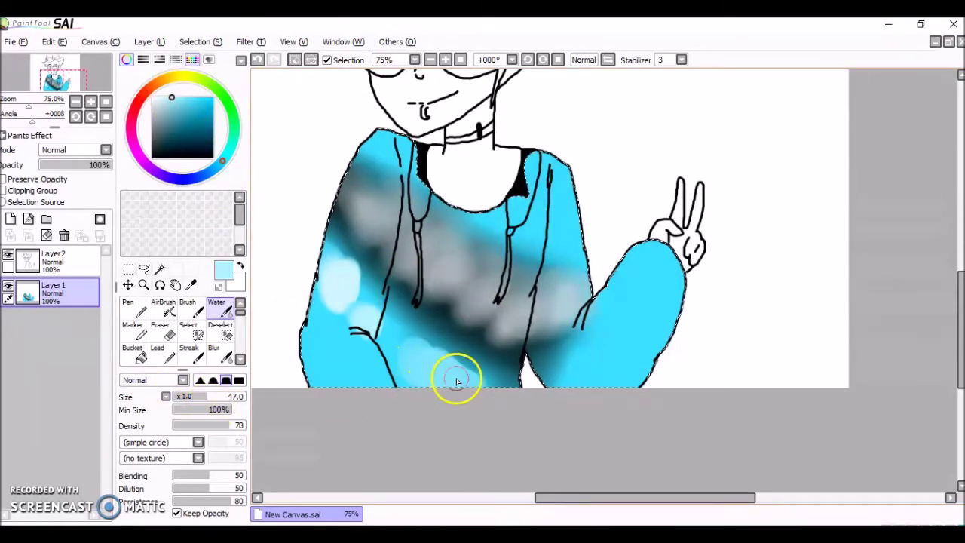
{"action": "left_click", "coordinate": [211, 352]}
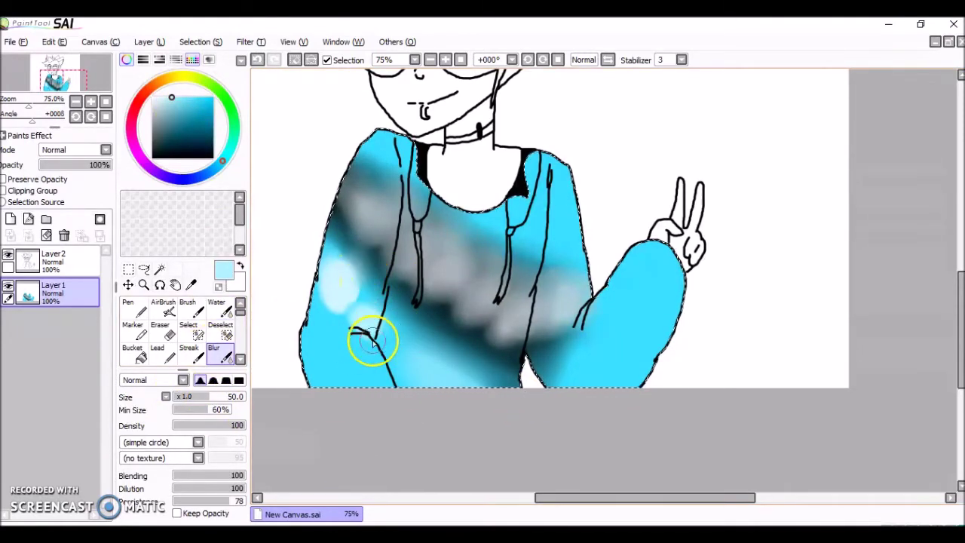
{"action": "left_click", "coordinate": [188, 309]}
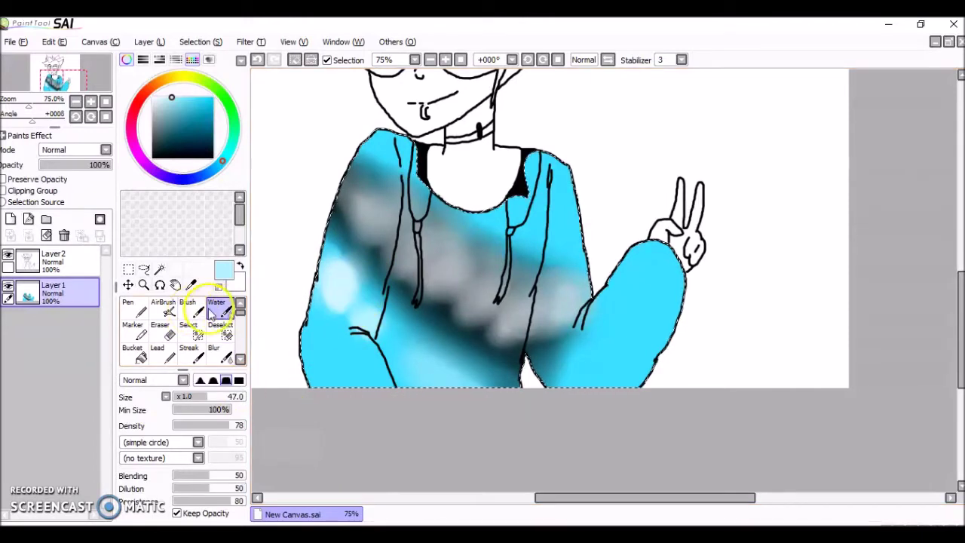
{"action": "key", "text": "b"}
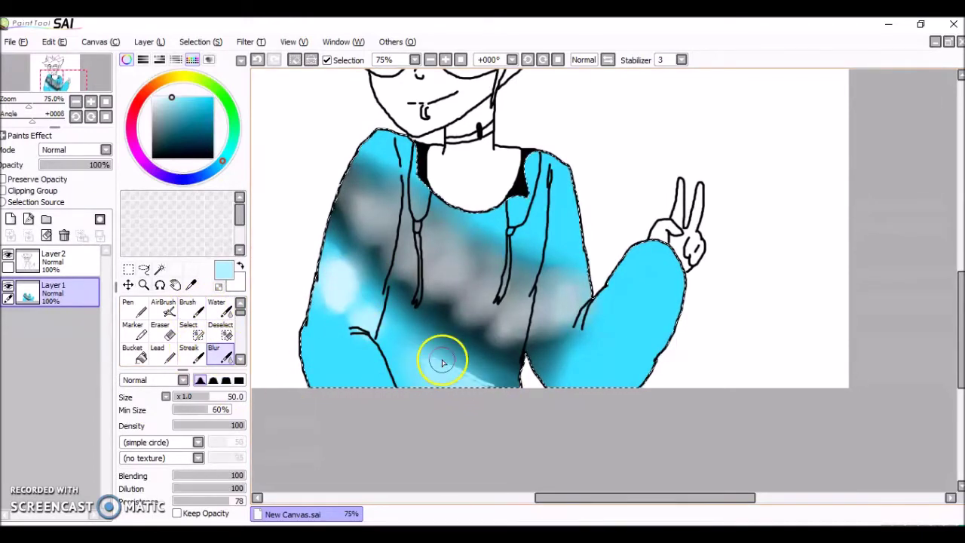
Set the Brush tool's shape to simple circle.
{"action": "left_click", "coordinate": [189, 309]}
{"action": "left_click", "coordinate": [198, 442]}
{"action": "scroll", "coordinate": [197, 456], "scroll_direction": "down", "scroll_amount": 5}
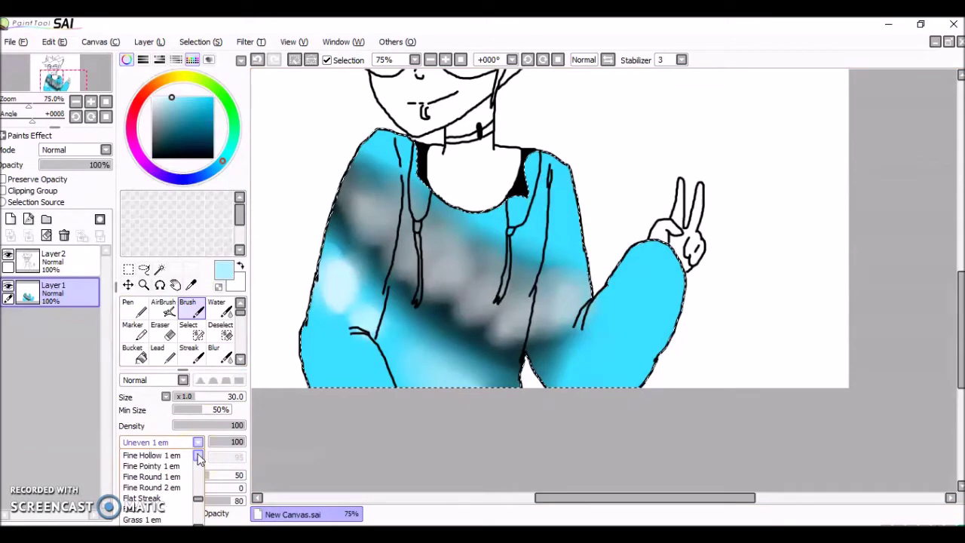
{"action": "left_click", "coordinate": [199, 457]}
{"action": "left_click", "coordinate": [180, 456]}
Compare the colours with the reference picture and choose a darker cyan for the Brush tool at size 30.
{"action": "left_click", "coordinate": [510, 534]}
{"action": "left_click", "coordinate": [510, 534]}
{"action": "left_click", "coordinate": [138, 311]}
{"action": "left_click", "coordinate": [510, 534]}
{"action": "left_click", "coordinate": [509, 534]}
{"action": "left_click", "coordinate": [200, 97]}
{"action": "left_click", "coordinate": [509, 534]}
{"action": "left_click", "coordinate": [510, 534]}
{"action": "left_click", "coordinate": [192, 309]}
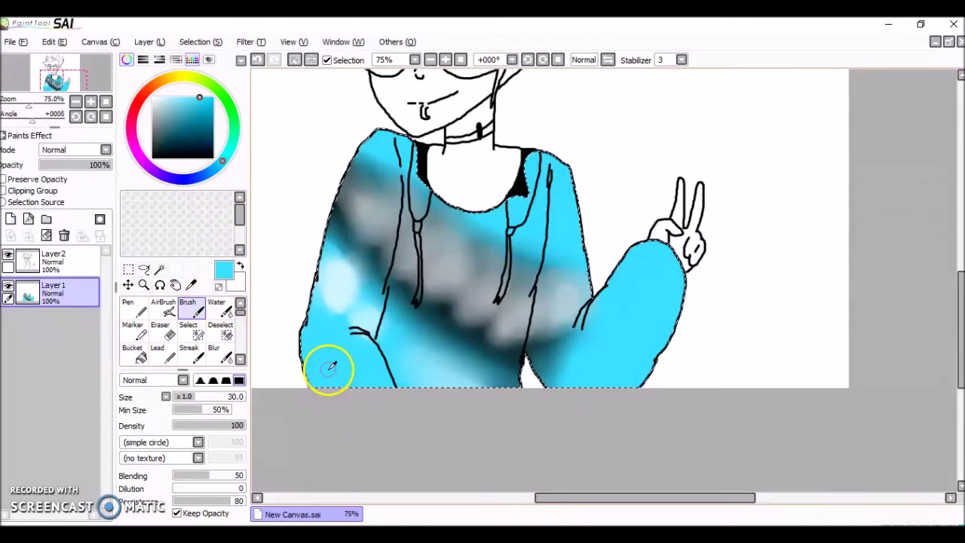
{"action": "left_click", "coordinate": [209, 111]}
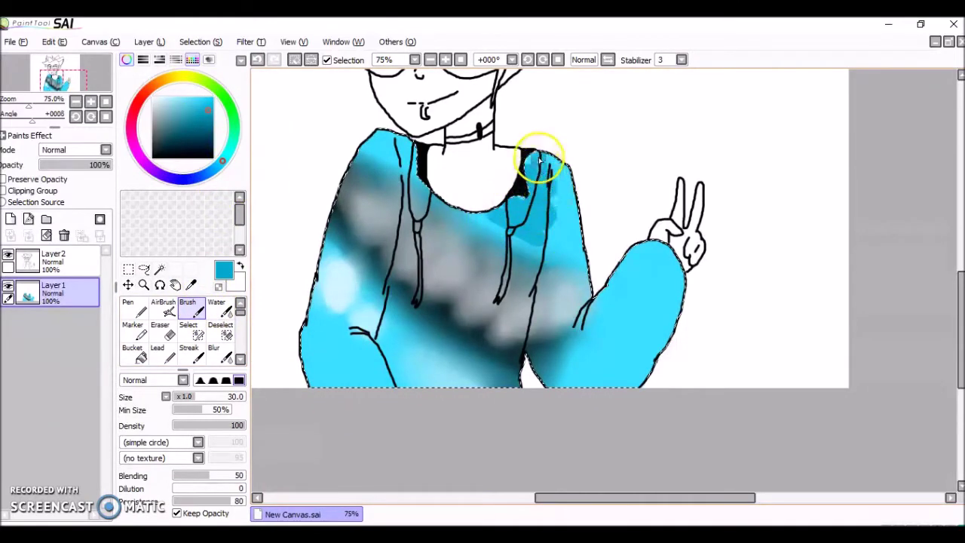
Paint darker cyan shading over both shoulders and the upper chest, and blur it into the sweater.
{"action": "left_click_drag", "start_coordinate": [574, 347], "coordinate": [545, 310]}
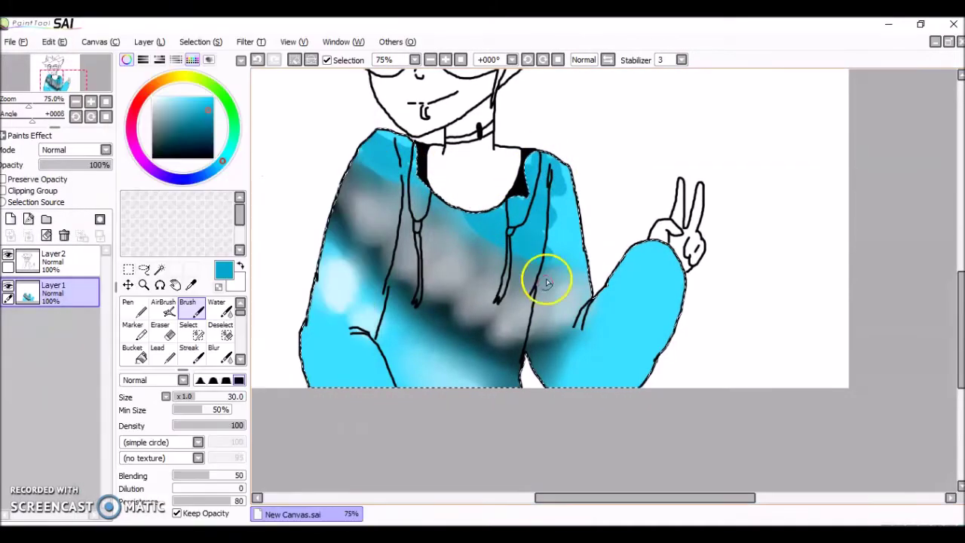
{"action": "left_click_drag", "start_coordinate": [571, 270], "coordinate": [565, 265]}
{"action": "left_click", "coordinate": [219, 353]}
{"action": "left_click_drag", "start_coordinate": [363, 198], "coordinate": [335, 210]}
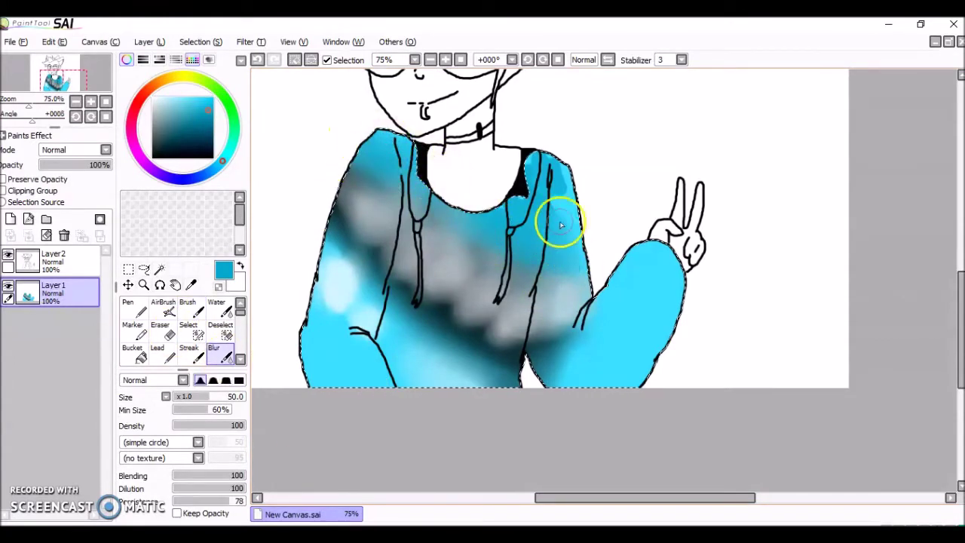
Paint darker cyan shading over the lower torso below the black band and blur it.
{"action": "left_click", "coordinate": [194, 311]}
{"action": "key", "text": "alt+Tab"}
{"action": "key", "text": "alt+Tab"}
{"action": "left_click_drag", "start_coordinate": [392, 341], "coordinate": [401, 345]}
{"action": "left_click", "coordinate": [218, 355]}
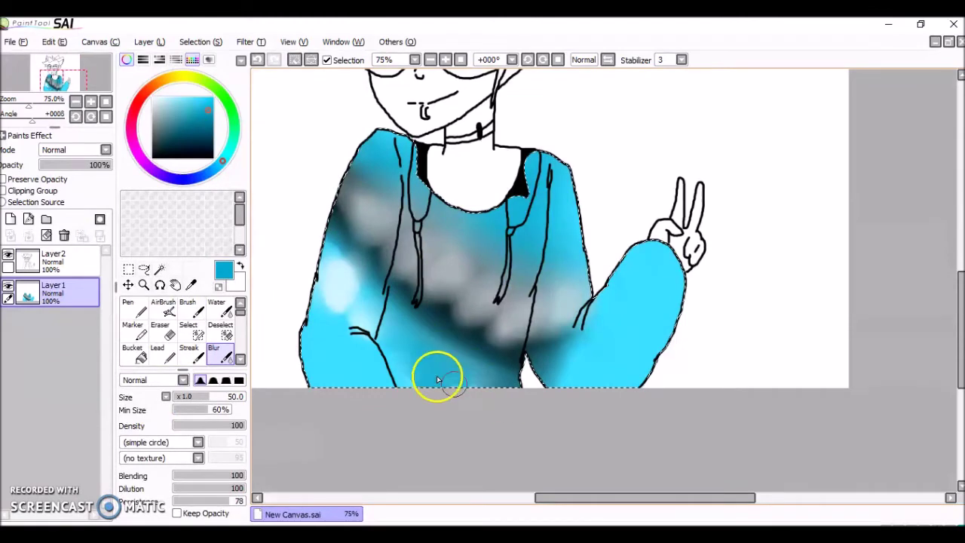
Shade the left sleeve around the elbow with darker cyan and blur it together with the white highlight.
{"action": "left_click", "coordinate": [189, 309]}
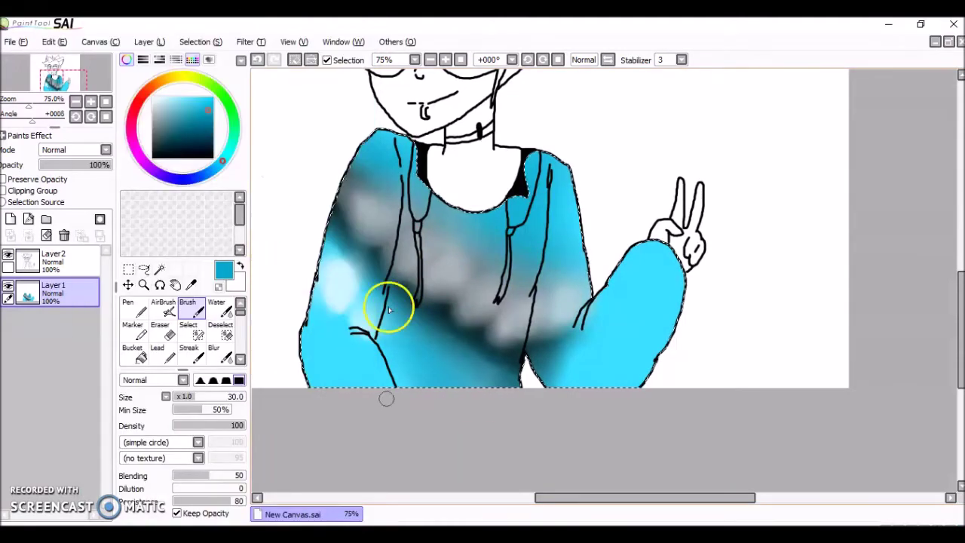
{"action": "left_click_drag", "start_coordinate": [343, 341], "coordinate": [386, 374]}
{"action": "left_click", "coordinate": [220, 359]}
{"action": "mouse_move", "coordinate": [321, 317]}
{"action": "left_mouse_down"}
{"action": "mouse_move", "coordinate": [369, 366]}
{"action": "mouse_move", "coordinate": [343, 340]}
{"action": "left_mouse_up"}
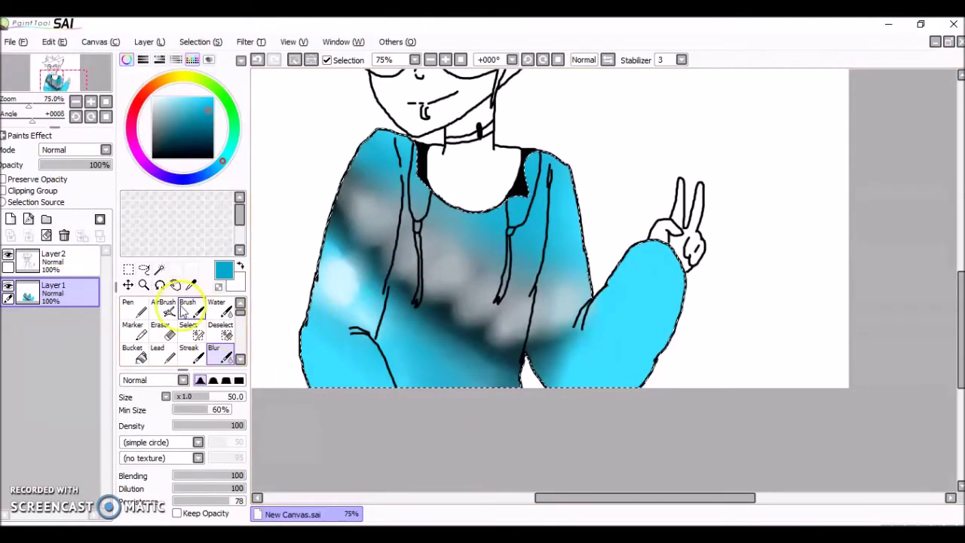
Paint a white highlight along the raised sleeve's cuff with the Brush at size 30, following the reference, and blur it.
{"action": "left_click", "coordinate": [184, 310]}
{"action": "left_click", "coordinate": [362, 533]}
{"action": "left_click", "coordinate": [362, 483]}
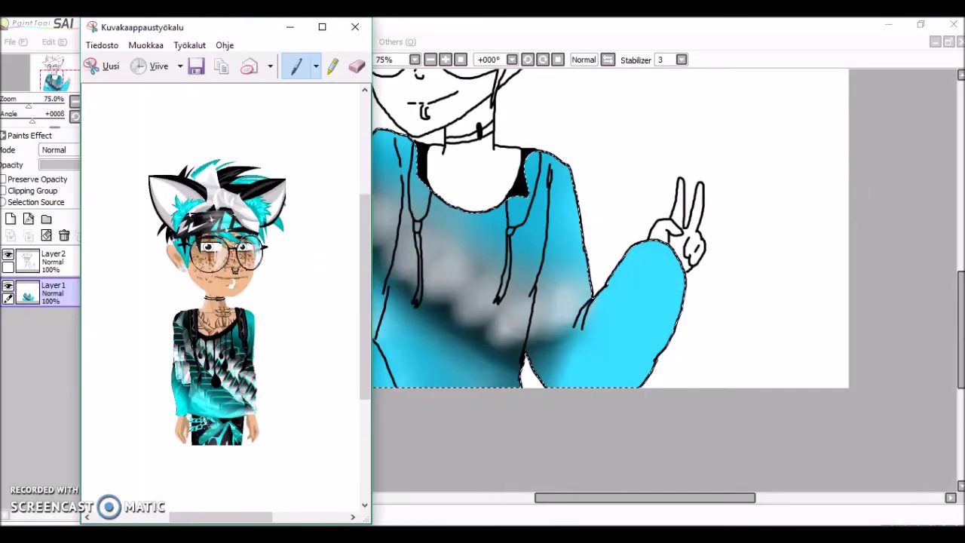
{"action": "left_click", "coordinate": [450, 465]}
{"action": "left_click", "coordinate": [409, 534]}
{"action": "left_click", "coordinate": [399, 534]}
{"action": "key", "text": "alt+Tab"}
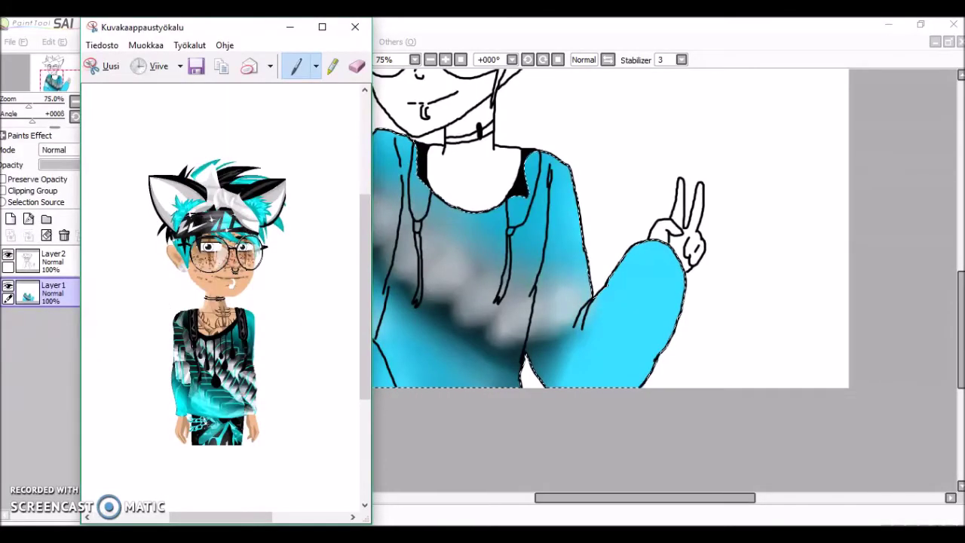
{"action": "left_click", "coordinate": [432, 469]}
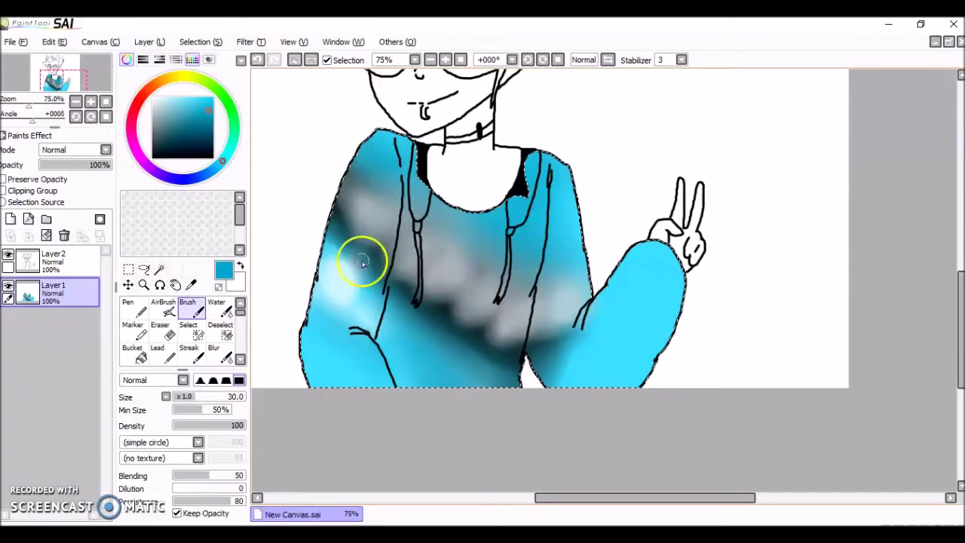
{"action": "left_click_drag", "start_coordinate": [675, 258], "coordinate": [683, 279]}
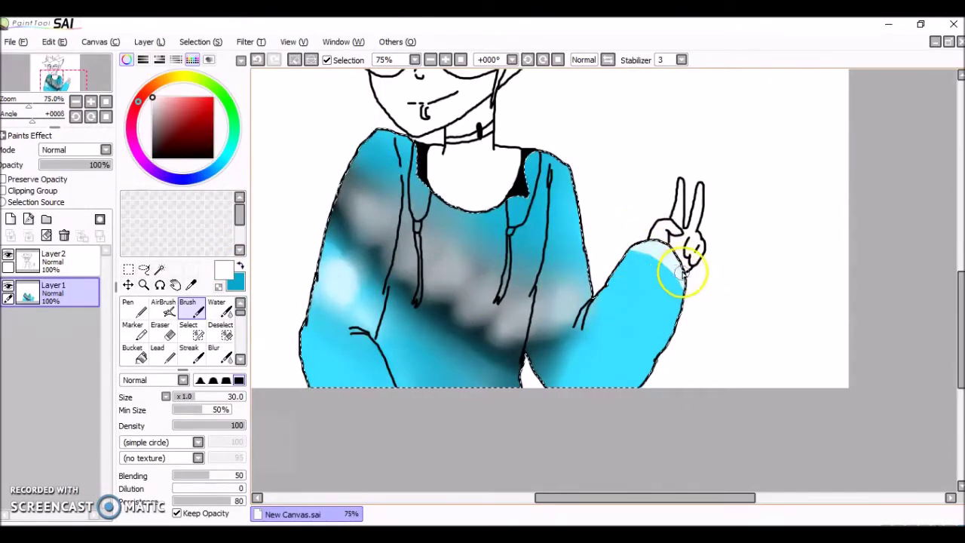
{"action": "left_click", "coordinate": [220, 354]}
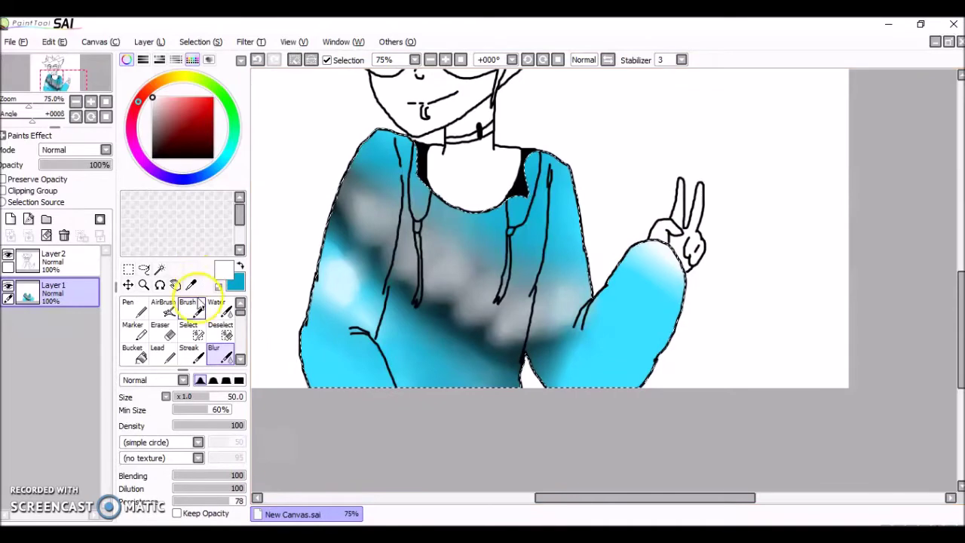
Paint dark shading below the raised sleeve's white cuff highlight, following the reference, and blur it at size 50.
{"action": "left_click", "coordinate": [283, 534]}
{"action": "left_click", "coordinate": [460, 485]}
{"action": "left_click", "coordinate": [221, 181]}
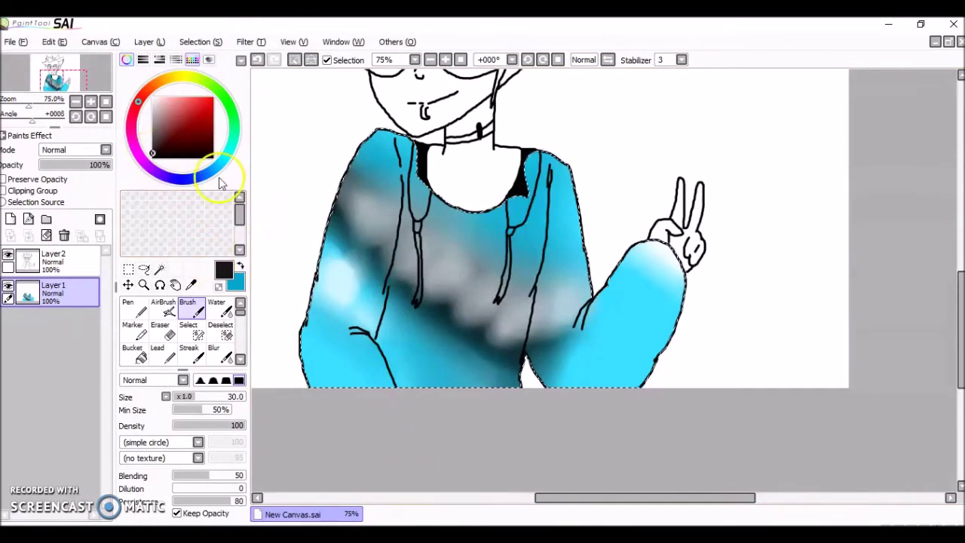
{"action": "left_click", "coordinate": [227, 357]}
{"action": "mouse_move", "coordinate": [648, 264]}
{"action": "left_mouse_down"}
{"action": "mouse_move", "coordinate": [667, 307]}
{"action": "mouse_move", "coordinate": [686, 320]}
{"action": "left_mouse_up"}
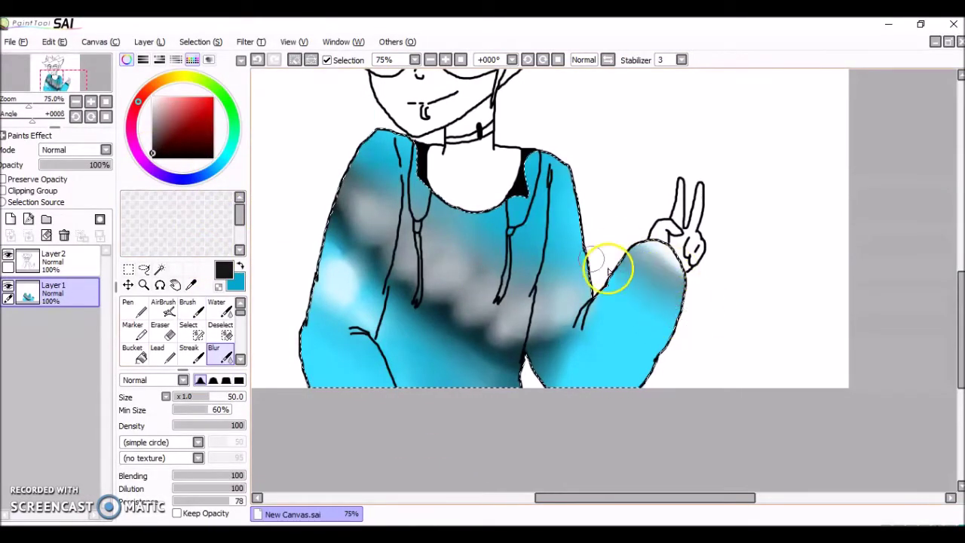
Draw bright blue lengthwise stripes down the raised sleeve with the Pen at size 8, following the reference.
{"action": "left_click", "coordinate": [188, 305]}
{"action": "left_click", "coordinate": [240, 266]}
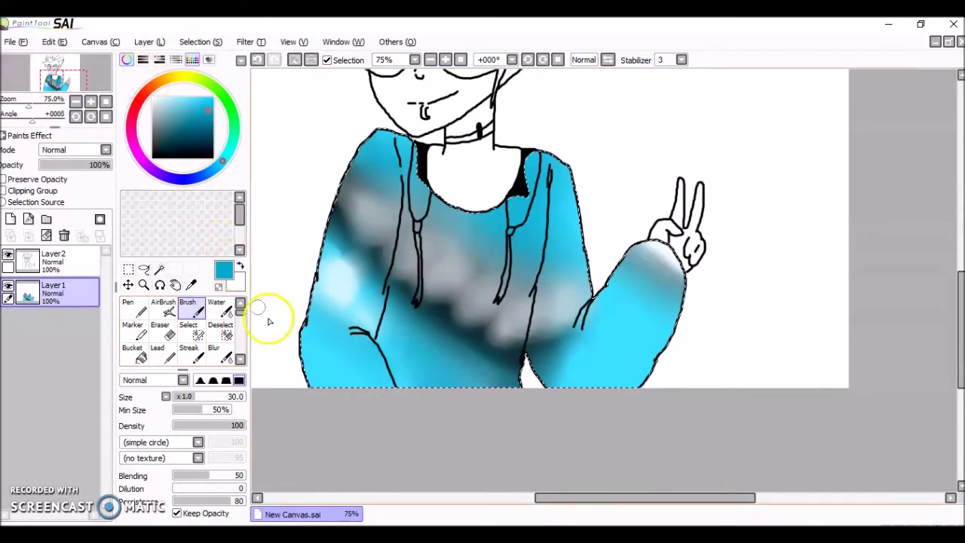
{"action": "left_click", "coordinate": [210, 98]}
{"action": "left_click", "coordinate": [220, 165]}
{"action": "left_click", "coordinate": [135, 309]}
{"action": "key", "text": "alt+Tab"}
{"action": "key", "text": "alt+Tab"}
{"action": "mouse_move", "coordinate": [650, 243]}
{"action": "left_mouse_down"}
{"action": "mouse_move", "coordinate": [656, 291]}
{"action": "mouse_move", "coordinate": [673, 312]}
{"action": "left_mouse_up"}
{"action": "key", "text": "alt+Tab"}
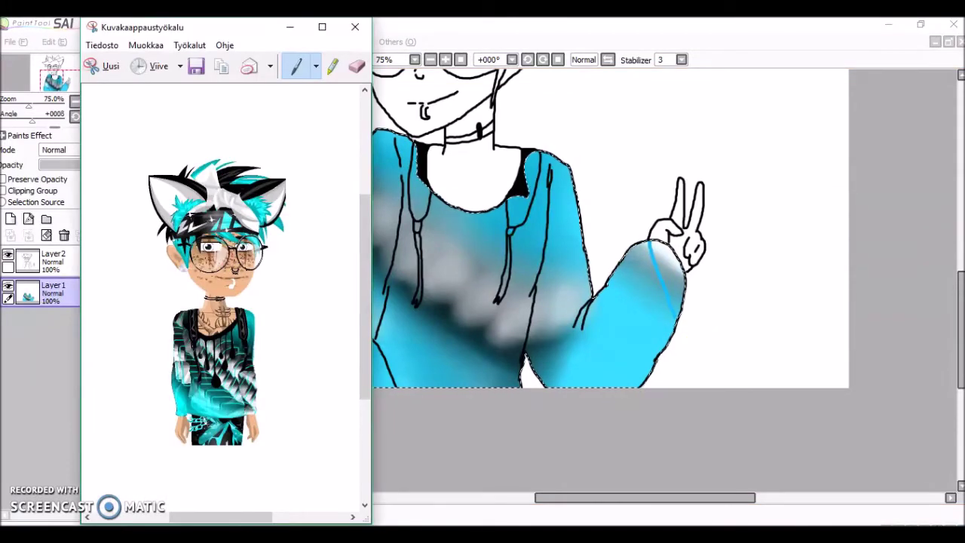
{"action": "key", "text": "alt+Tab"}
{"action": "left_click_drag", "start_coordinate": [646, 247], "coordinate": [649, 346]}
{"action": "key", "text": "alt+Tab"}
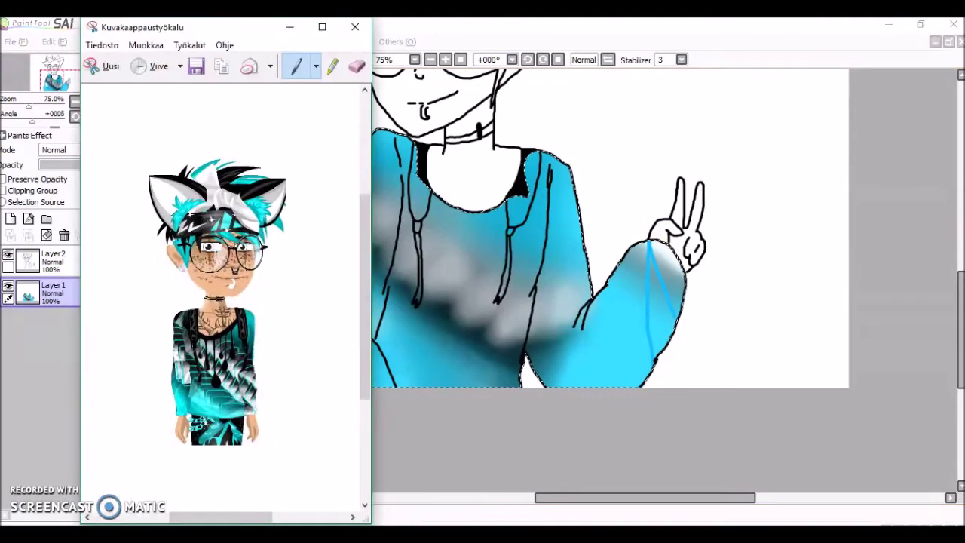
{"action": "key", "text": "alt+Tab"}
{"action": "left_click_drag", "start_coordinate": [614, 280], "coordinate": [612, 383]}
{"action": "key", "text": "alt+Tab"}
{"action": "key", "text": "alt+Tab"}
{"action": "left_click_drag", "start_coordinate": [580, 332], "coordinate": [579, 385]}
Draw two slanted bright blue stripes on the sweater beside the raised arm's inner elbow, following the reference.
{"action": "key", "text": "alt+Tab"}
{"action": "key", "text": "alt+Tab"}
{"action": "left_click_drag", "start_coordinate": [589, 284], "coordinate": [532, 352]}
{"action": "key", "text": "alt+Tab"}
{"action": "left_click_drag", "start_coordinate": [587, 271], "coordinate": [533, 325]}
Draw two bent bright blue stripes across the lower torso of the sweater, following the reference.
{"action": "key", "text": "alt+Tab"}
{"action": "mouse_move", "coordinate": [520, 368]}
{"action": "left_mouse_down"}
{"action": "mouse_move", "coordinate": [490, 366]}
{"action": "mouse_move", "coordinate": [466, 384]}
{"action": "left_mouse_up"}
{"action": "left_click", "coordinate": [373, 527]}
{"action": "left_click", "coordinate": [372, 527]}
{"action": "left_click_drag", "start_coordinate": [526, 337], "coordinate": [448, 354]}
{"action": "left_click", "coordinate": [377, 527]}
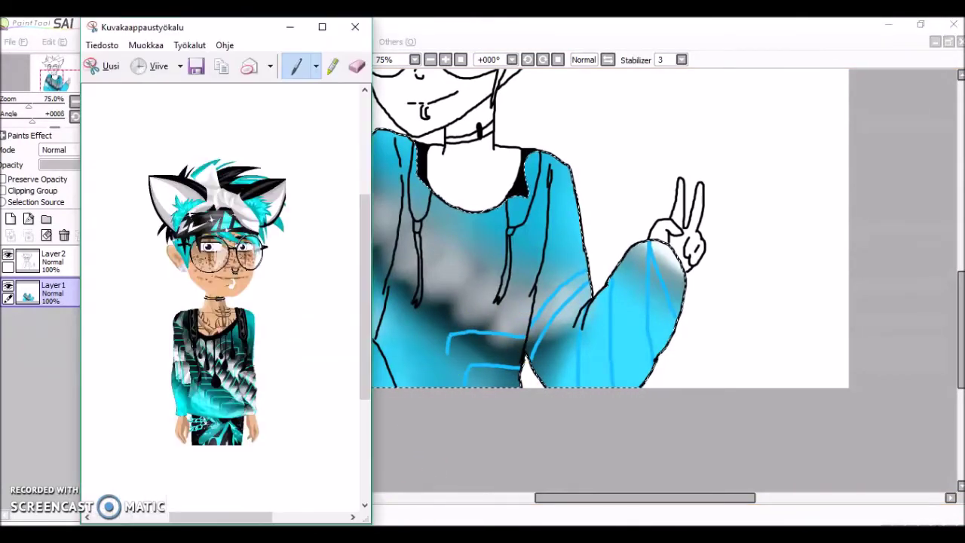
Draw four bent bright blue stripes along the grey band across the middle of the sweater.
{"action": "left_click", "coordinate": [409, 522]}
{"action": "left_click_drag", "start_coordinate": [532, 303], "coordinate": [446, 330]}
{"action": "mouse_move", "coordinate": [528, 276]}
{"action": "left_mouse_down"}
{"action": "mouse_move", "coordinate": [457, 286]}
{"action": "mouse_move", "coordinate": [440, 306]}
{"action": "left_mouse_up"}
{"action": "left_click_drag", "start_coordinate": [495, 250], "coordinate": [428, 304]}
{"action": "left_click_drag", "start_coordinate": [439, 230], "coordinate": [403, 291]}
Draw bent bright blue stripes over the grey area of the lowered arm's upper sleeve and shoulder.
{"action": "left_click", "coordinate": [406, 524]}
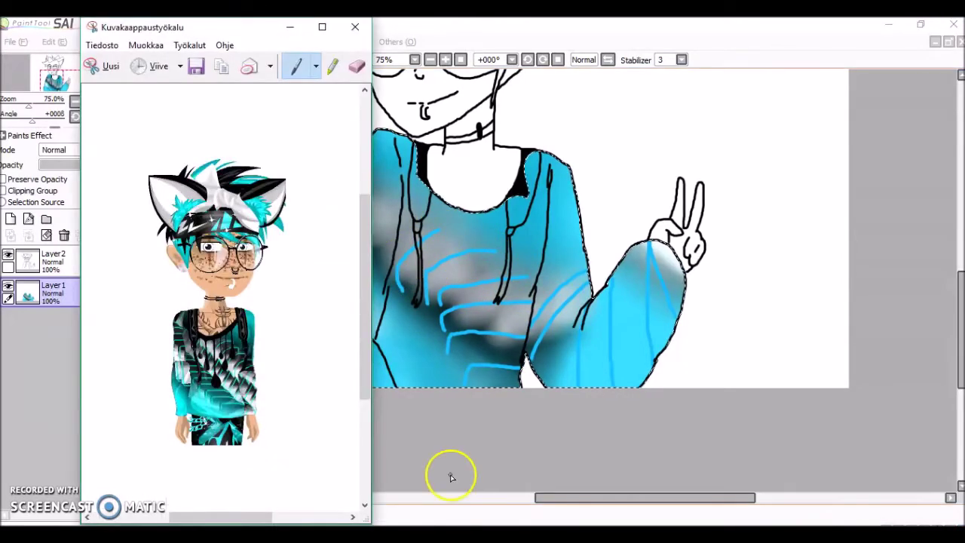
{"action": "left_click", "coordinate": [450, 475]}
{"action": "left_click_drag", "start_coordinate": [399, 211], "coordinate": [375, 276]}
{"action": "left_click_drag", "start_coordinate": [372, 197], "coordinate": [358, 245]}
{"action": "left_click_drag", "start_coordinate": [364, 177], "coordinate": [354, 183]}
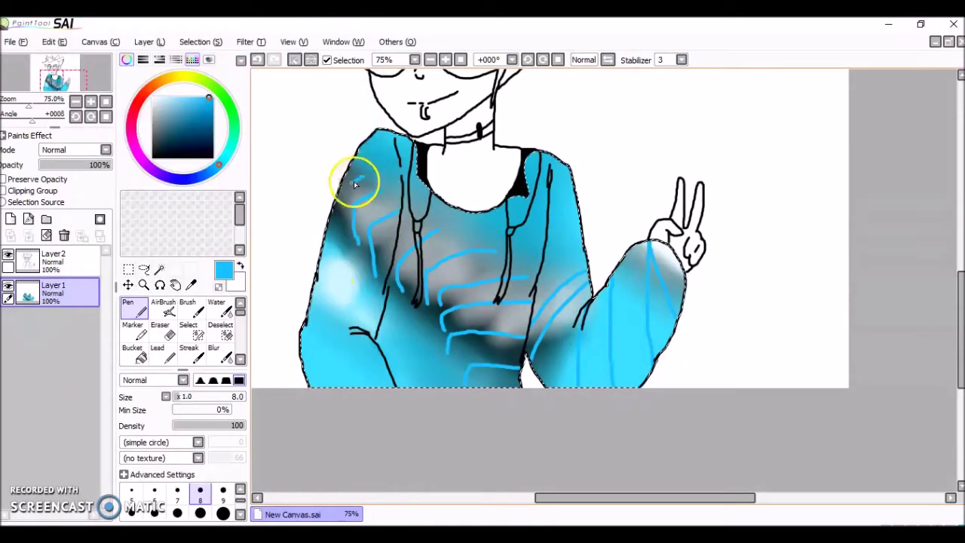
{"action": "key", "text": "alt+Tab"}
{"action": "left_click_drag", "start_coordinate": [351, 171], "coordinate": [368, 181]}
Draw bright blue stripes down the lowered sleeve beside and over its white highlight, comparing with the reference.
{"action": "left_click", "coordinate": [431, 532]}
{"action": "left_click", "coordinate": [431, 486]}
{"action": "mouse_move", "coordinate": [391, 259]}
{"action": "left_mouse_down"}
{"action": "mouse_move", "coordinate": [365, 283]}
{"action": "mouse_move", "coordinate": [375, 325]}
{"action": "left_mouse_up"}
{"action": "left_click", "coordinate": [416, 533]}
{"action": "left_click", "coordinate": [416, 482]}
{"action": "left_click_drag", "start_coordinate": [349, 267], "coordinate": [363, 330]}
{"action": "left_click", "coordinate": [411, 533]}
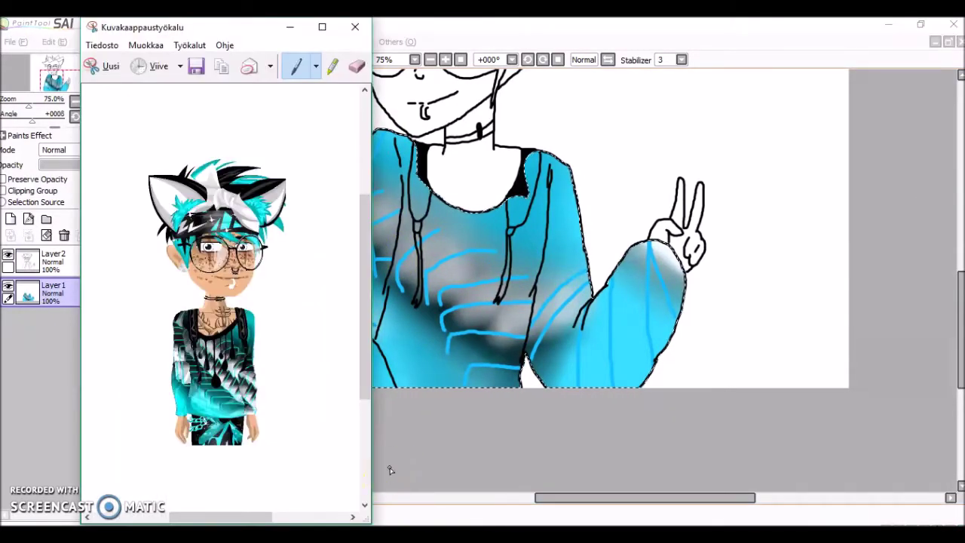
{"action": "left_click", "coordinate": [391, 470]}
{"action": "left_click", "coordinate": [138, 339]}
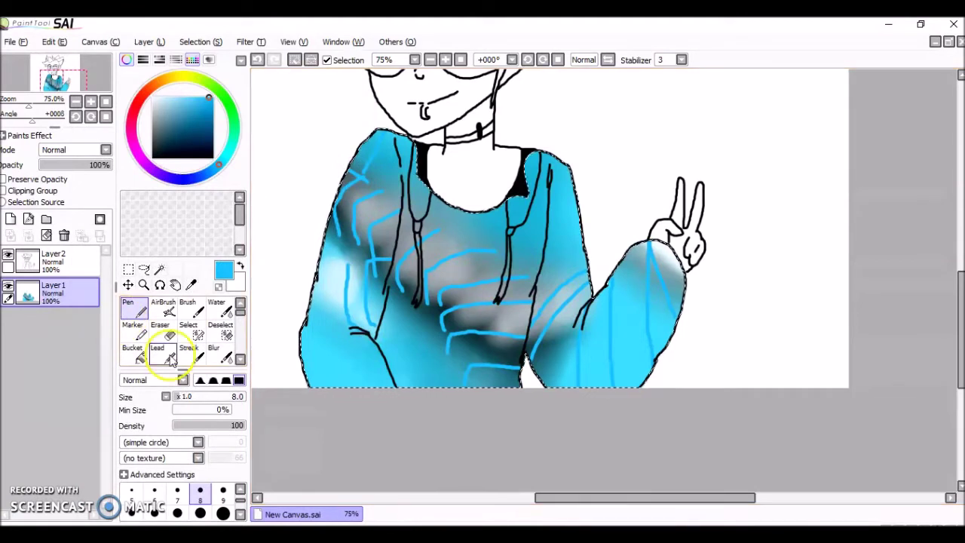
Soften all bright blue stripes on the torso and both sleeves with Blur at size 13.
{"action": "left_click", "coordinate": [219, 355]}
{"action": "mouse_move", "coordinate": [453, 355]}
{"action": "left_mouse_down"}
{"action": "mouse_move", "coordinate": [460, 336]}
{"action": "mouse_move", "coordinate": [450, 347]}
{"action": "mouse_move", "coordinate": [500, 334]}
{"action": "left_mouse_up"}
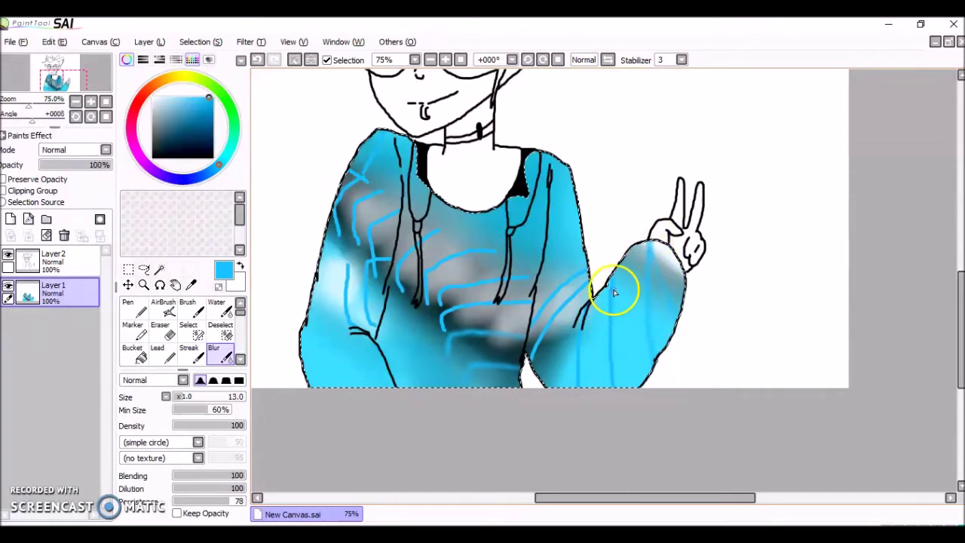
{"action": "mouse_move", "coordinate": [612, 350]}
{"action": "left_mouse_down"}
{"action": "mouse_move", "coordinate": [589, 347]}
{"action": "mouse_move", "coordinate": [580, 392]}
{"action": "mouse_move", "coordinate": [591, 282]}
{"action": "mouse_move", "coordinate": [532, 365]}
{"action": "mouse_move", "coordinate": [590, 273]}
{"action": "left_mouse_up"}
{"action": "mouse_move", "coordinate": [530, 332]}
{"action": "left_mouse_down"}
{"action": "mouse_move", "coordinate": [595, 269]}
{"action": "mouse_move", "coordinate": [531, 303]}
{"action": "mouse_move", "coordinate": [451, 307]}
{"action": "mouse_move", "coordinate": [442, 323]}
{"action": "mouse_move", "coordinate": [516, 305]}
{"action": "mouse_move", "coordinate": [531, 282]}
{"action": "mouse_move", "coordinate": [500, 283]}
{"action": "left_mouse_up"}
{"action": "mouse_move", "coordinate": [441, 308]}
{"action": "left_mouse_down"}
{"action": "mouse_move", "coordinate": [448, 285]}
{"action": "mouse_move", "coordinate": [502, 281]}
{"action": "mouse_move", "coordinate": [500, 259]}
{"action": "mouse_move", "coordinate": [427, 274]}
{"action": "mouse_move", "coordinate": [423, 299]}
{"action": "mouse_move", "coordinate": [445, 259]}
{"action": "mouse_move", "coordinate": [498, 252]}
{"action": "mouse_move", "coordinate": [409, 227]}
{"action": "mouse_move", "coordinate": [403, 264]}
{"action": "left_mouse_up"}
{"action": "left_click_drag", "start_coordinate": [435, 230], "coordinate": [369, 270]}
{"action": "mouse_move", "coordinate": [376, 330]}
{"action": "left_mouse_down"}
{"action": "mouse_move", "coordinate": [367, 263]}
{"action": "mouse_move", "coordinate": [378, 258]}
{"action": "mouse_move", "coordinate": [319, 272]}
{"action": "mouse_move", "coordinate": [372, 254]}
{"action": "mouse_move", "coordinate": [348, 271]}
{"action": "left_mouse_up"}
{"action": "mouse_move", "coordinate": [346, 321]}
{"action": "left_mouse_down"}
{"action": "mouse_move", "coordinate": [349, 264]}
{"action": "mouse_move", "coordinate": [401, 211]}
{"action": "mouse_move", "coordinate": [385, 221]}
{"action": "mouse_move", "coordinate": [373, 266]}
{"action": "mouse_move", "coordinate": [388, 200]}
{"action": "mouse_move", "coordinate": [359, 238]}
{"action": "mouse_move", "coordinate": [378, 189]}
{"action": "mouse_move", "coordinate": [345, 170]}
{"action": "mouse_move", "coordinate": [371, 183]}
{"action": "mouse_move", "coordinate": [350, 191]}
{"action": "mouse_move", "coordinate": [338, 214]}
{"action": "mouse_move", "coordinate": [334, 196]}
{"action": "mouse_move", "coordinate": [366, 166]}
{"action": "left_mouse_up"}
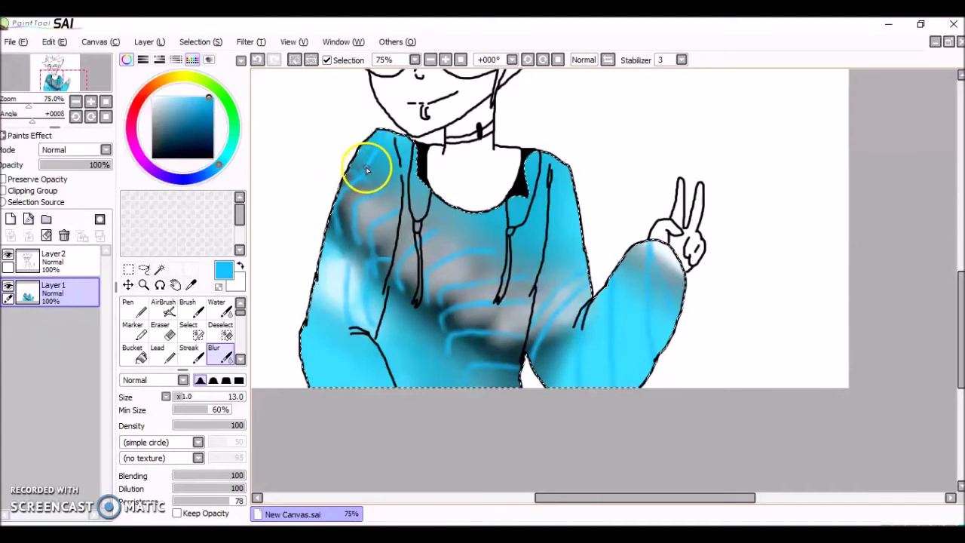
Add a layer at 47% opacity and brush deeper blue shading along the sweater's edges and folds.
{"action": "left_click", "coordinate": [189, 308]}
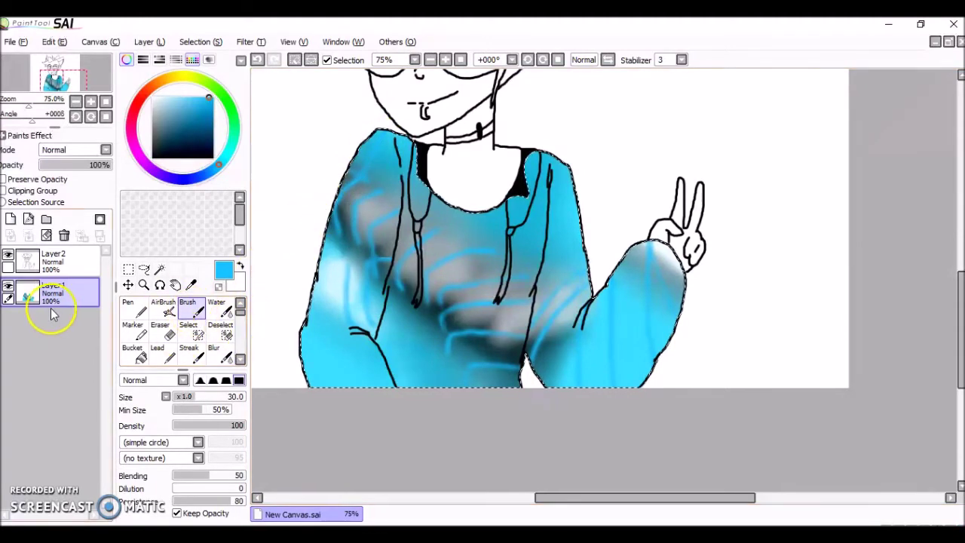
{"action": "left_click", "coordinate": [11, 219]}
{"action": "left_click_drag", "start_coordinate": [104, 165], "coordinate": [73, 167]}
{"action": "left_click_drag", "start_coordinate": [218, 165], "coordinate": [205, 174]}
{"action": "left_click", "coordinate": [205, 398]}
{"action": "left_click_drag", "start_coordinate": [204, 398], "coordinate": [208, 397]}
{"action": "mouse_move", "coordinate": [390, 143]}
{"action": "left_mouse_down"}
{"action": "mouse_move", "coordinate": [367, 150]}
{"action": "mouse_move", "coordinate": [314, 331]}
{"action": "mouse_move", "coordinate": [382, 314]}
{"action": "mouse_move", "coordinate": [412, 157]}
{"action": "left_mouse_up"}
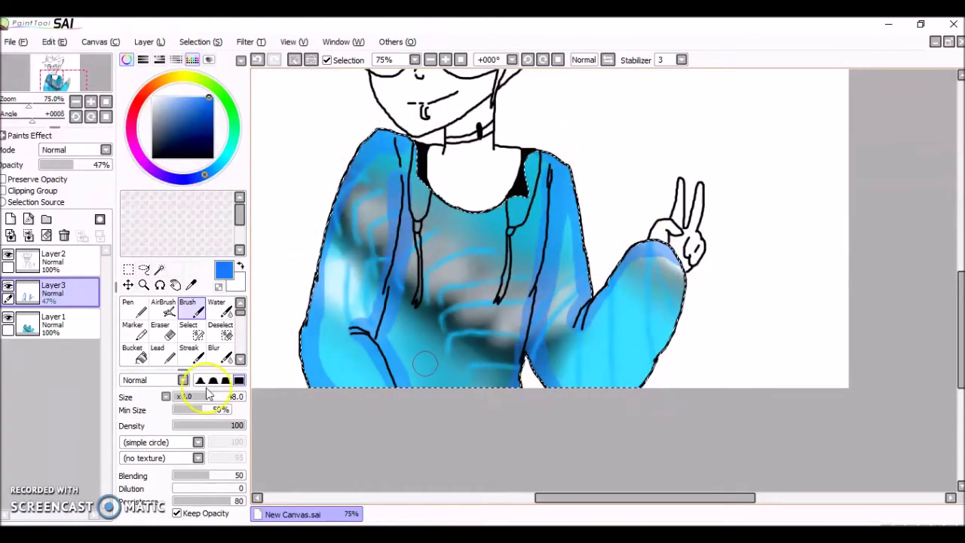
{"action": "left_click_drag", "start_coordinate": [390, 395], "coordinate": [309, 333]}
Blur the deeper blue shading and set its layer's blending mode to Lumi & Shade.
{"action": "left_click", "coordinate": [221, 357]}
{"action": "left_click_drag", "start_coordinate": [396, 392], "coordinate": [402, 157]}
{"action": "left_click_drag", "start_coordinate": [350, 392], "coordinate": [352, 200]}
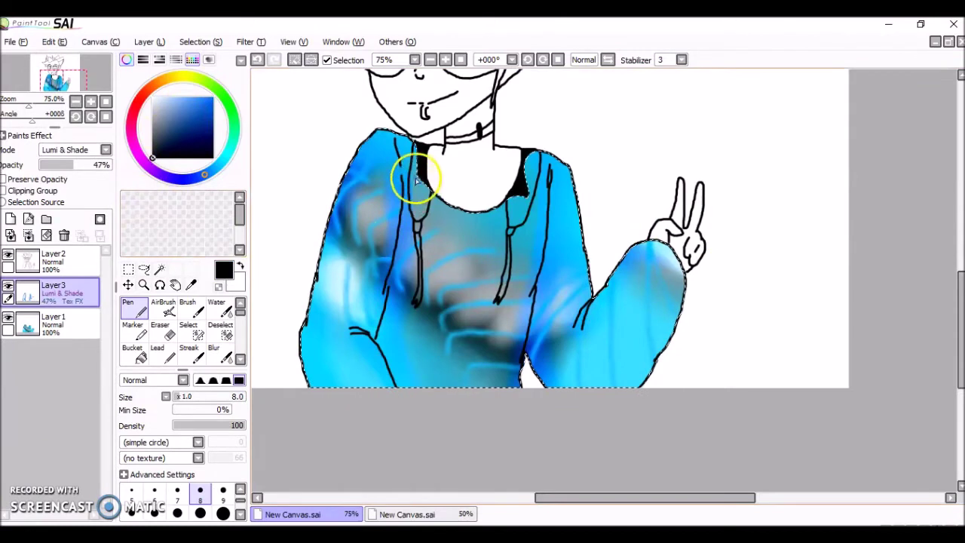
On Layer1, fill the areas beside the neckline black with the Pen at size 15 and thicken both drawstrings with a smaller size.
{"action": "left_click", "coordinate": [258, 60]}
{"action": "left_click", "coordinate": [60, 324]}
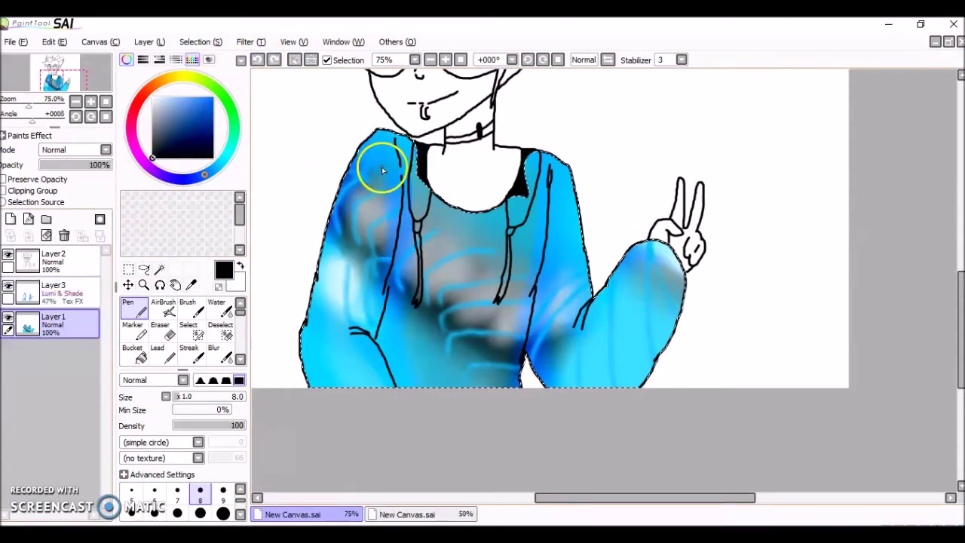
{"action": "left_click", "coordinate": [185, 397]}
{"action": "left_click_drag", "start_coordinate": [420, 201], "coordinate": [425, 186]}
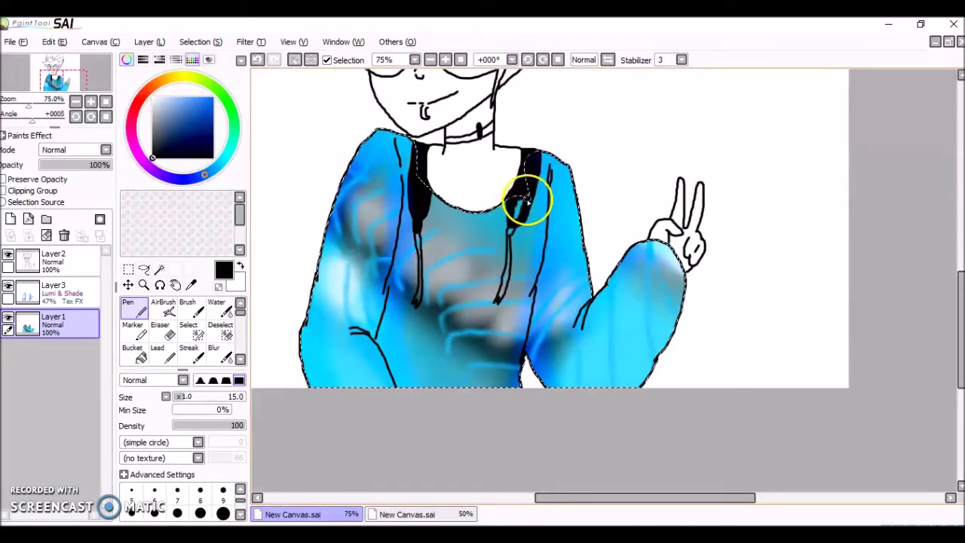
{"action": "left_click", "coordinate": [218, 396]}
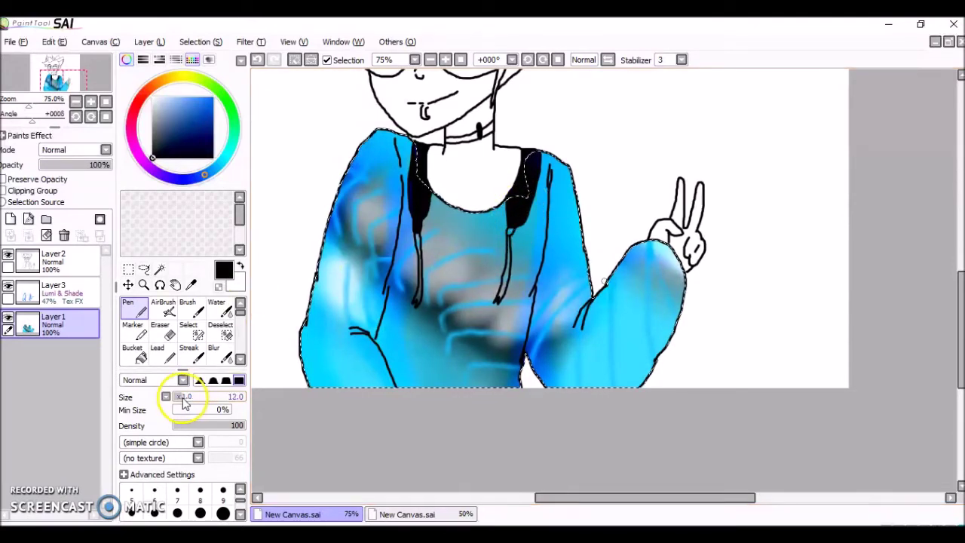
{"action": "left_click_drag", "start_coordinate": [507, 277], "coordinate": [502, 292]}
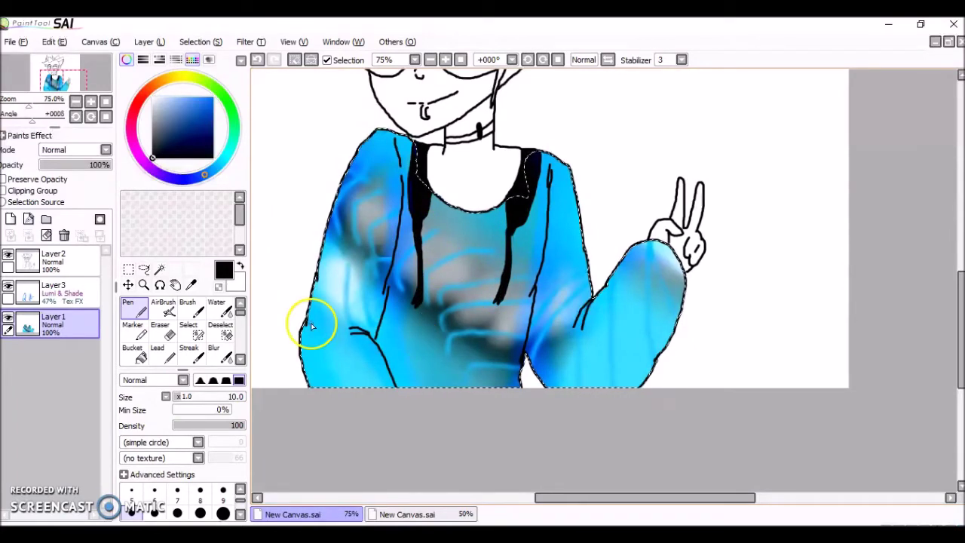
Paint a black band along the lower edge of the neckline with the Pen at size 10.
{"action": "left_click", "coordinate": [226, 535]}
{"action": "left_click", "coordinate": [449, 479]}
{"action": "mouse_move", "coordinate": [511, 215]}
{"action": "left_mouse_down"}
{"action": "mouse_move", "coordinate": [486, 215]}
{"action": "mouse_move", "coordinate": [446, 201]}
{"action": "mouse_move", "coordinate": [473, 217]}
{"action": "mouse_move", "coordinate": [431, 194]}
{"action": "mouse_move", "coordinate": [507, 205]}
{"action": "mouse_move", "coordinate": [480, 218]}
{"action": "left_mouse_up"}
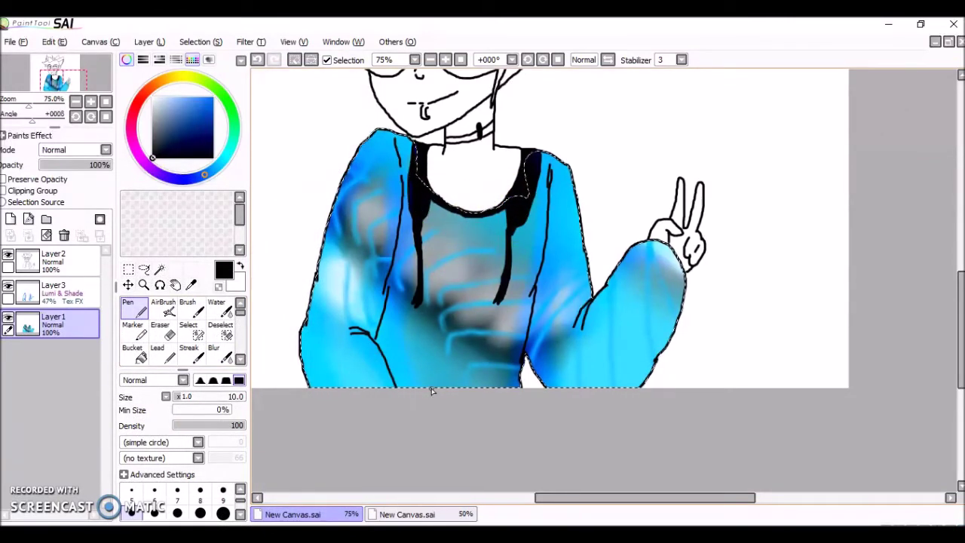
Draw the first black drip hanging from the neckline, refining its drop shape with the Pen at size 5.
{"action": "key", "text": "alt+Tab"}
{"action": "key", "text": "alt+Tab"}
{"action": "key", "text": "alt+Tab"}
{"action": "key", "text": "alt+Tab"}
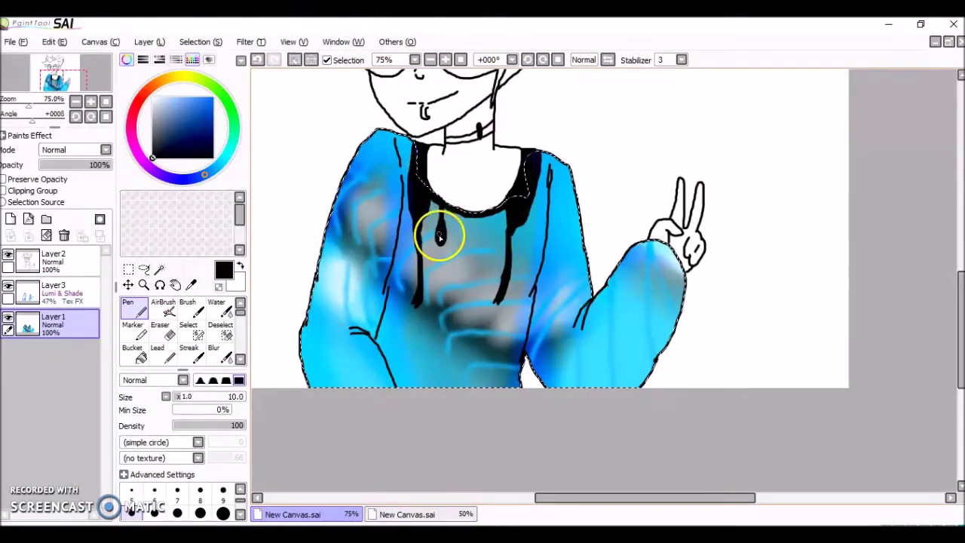
{"action": "left_click", "coordinate": [131, 490]}
{"action": "left_click_drag", "start_coordinate": [438, 234], "coordinate": [446, 241]}
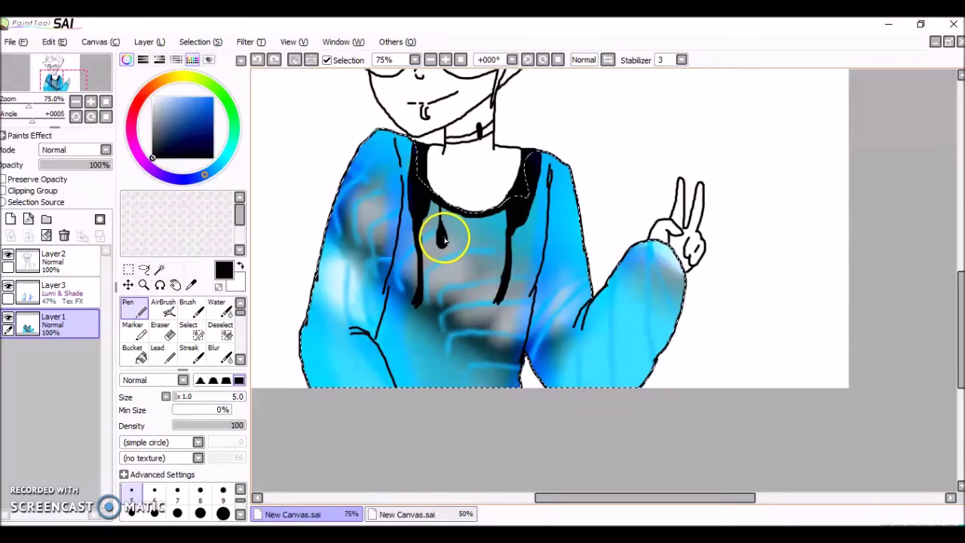
Draw three more black drips of varied length hanging from the neckline, following the reference.
{"action": "key", "text": "alt+Tab"}
{"action": "key", "text": "alt+Tab"}
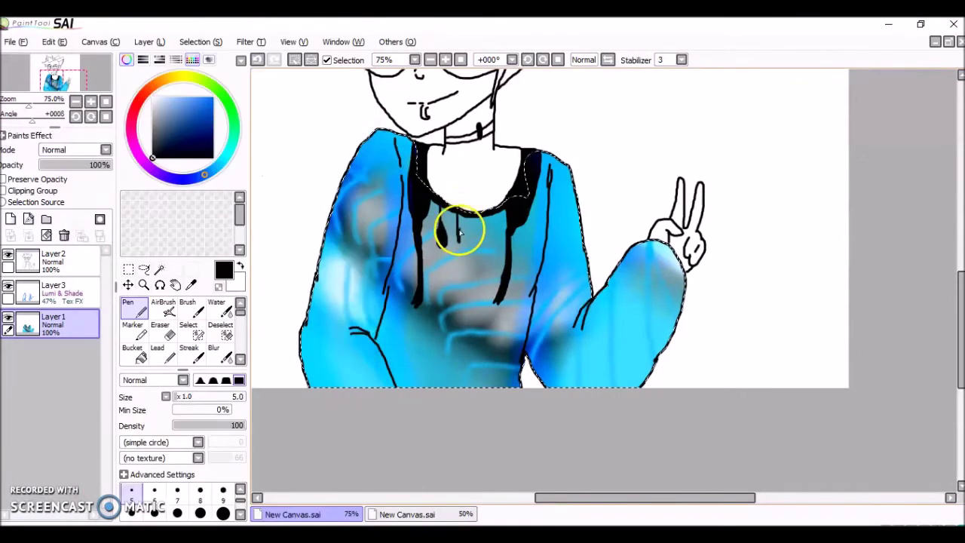
{"action": "mouse_move", "coordinate": [458, 238]}
{"action": "left_mouse_down"}
{"action": "mouse_move", "coordinate": [470, 269]}
{"action": "mouse_move", "coordinate": [459, 237]}
{"action": "mouse_move", "coordinate": [463, 278]}
{"action": "mouse_move", "coordinate": [454, 243]}
{"action": "mouse_move", "coordinate": [464, 271]}
{"action": "mouse_move", "coordinate": [457, 260]}
{"action": "left_mouse_up"}
{"action": "key", "text": "alt+Tab"}
{"action": "key", "text": "alt+Tab"}
{"action": "mouse_move", "coordinate": [483, 230]}
{"action": "left_mouse_down"}
{"action": "mouse_move", "coordinate": [479, 260]}
{"action": "mouse_move", "coordinate": [479, 244]}
{"action": "mouse_move", "coordinate": [480, 261]}
{"action": "mouse_move", "coordinate": [496, 218]}
{"action": "left_mouse_up"}
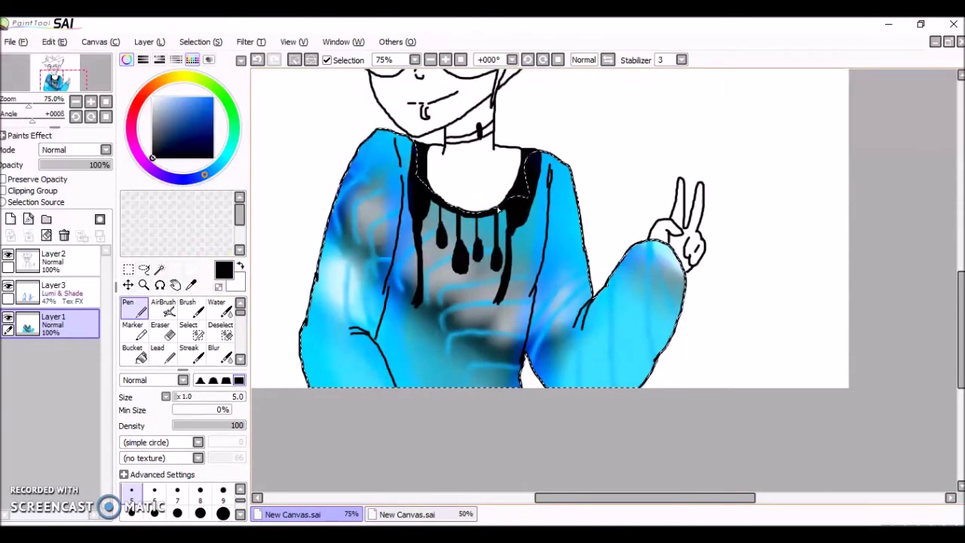
Add a dark grey highlight to the largest black drip and blur it at size 7.
{"action": "left_click", "coordinate": [459, 532]}
{"action": "left_click", "coordinate": [459, 468]}
{"action": "left_click", "coordinate": [153, 146]}
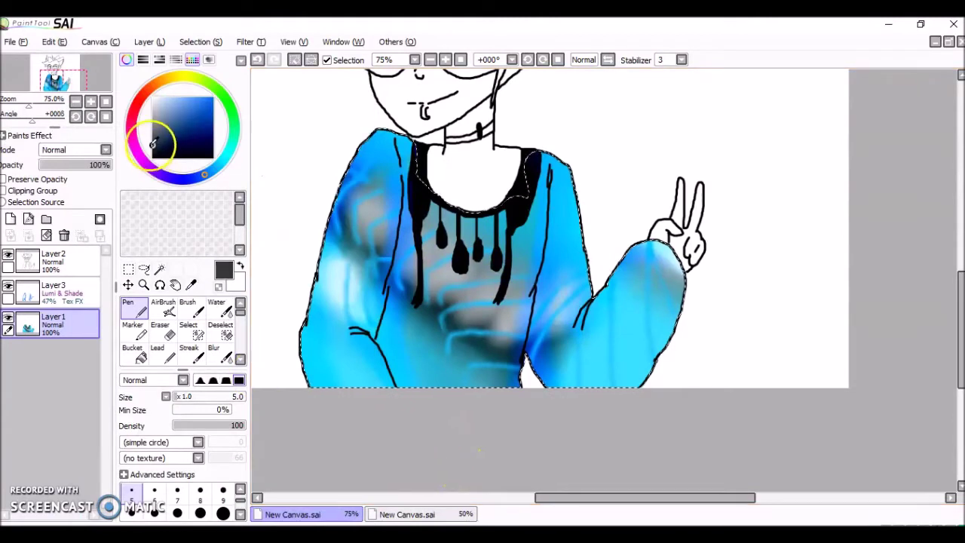
{"action": "left_click", "coordinate": [217, 353]}
{"action": "left_click_drag", "start_coordinate": [453, 264], "coordinate": [452, 273]}
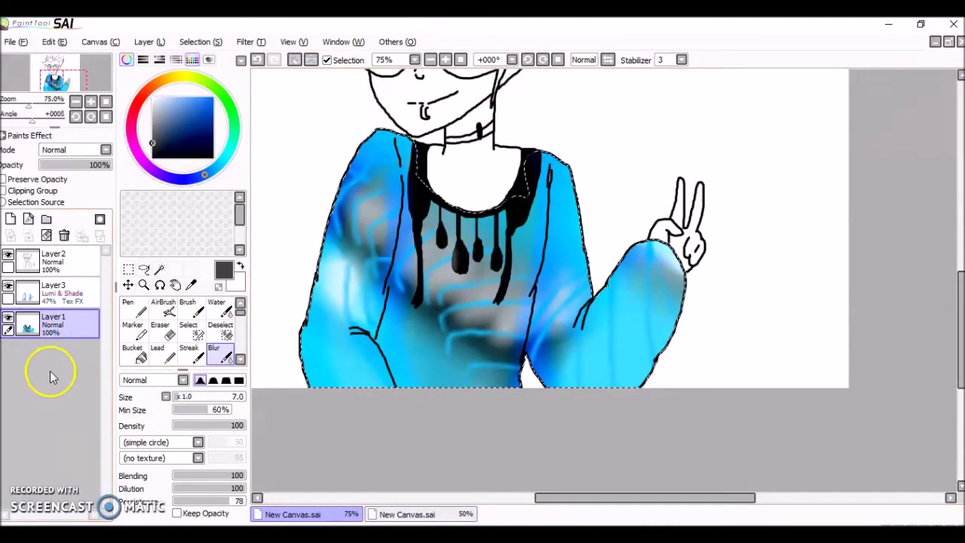
Clear the sweater selection with the Deselect brush enlarged to size 500.
{"action": "left_click", "coordinate": [160, 270]}
{"action": "left_click", "coordinate": [193, 333]}
{"action": "left_click", "coordinate": [222, 336]}
{"action": "left_click_drag", "start_coordinate": [429, 369], "coordinate": [483, 366]}
{"action": "left_click", "coordinate": [166, 397]}
{"action": "left_click", "coordinate": [185, 441]}
{"action": "left_click_drag", "start_coordinate": [403, 356], "coordinate": [464, 250]}
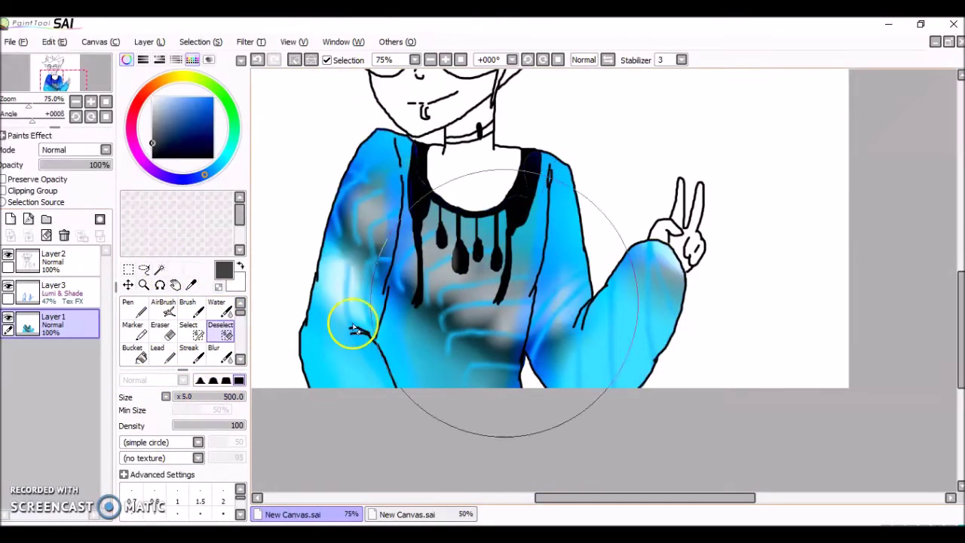
Fill the remaining gaps beside the neckline with black using the Pen at size 14.
{"action": "left_click", "coordinate": [125, 309]}
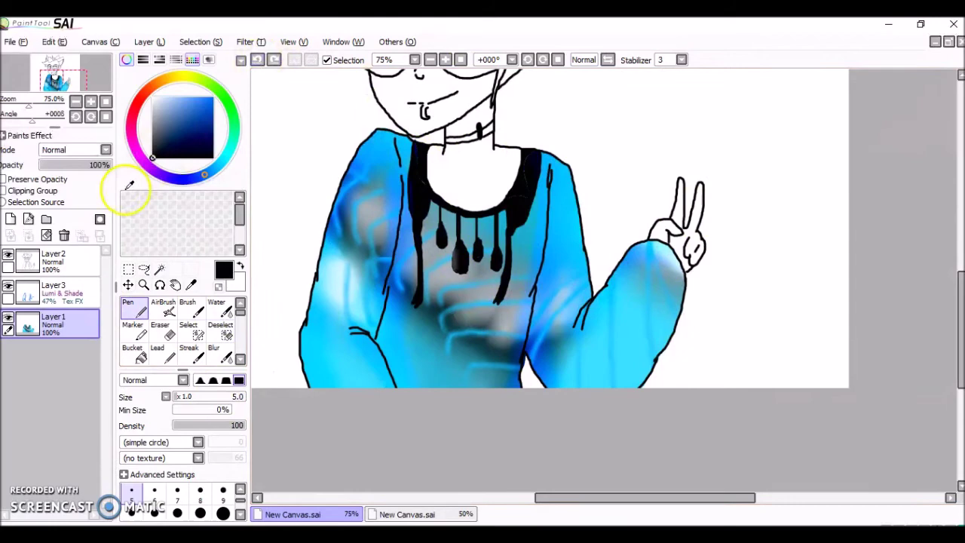
{"action": "left_click", "coordinate": [182, 398]}
{"action": "mouse_move", "coordinate": [418, 183]}
{"action": "left_mouse_down"}
{"action": "mouse_move", "coordinate": [420, 153]}
{"action": "mouse_move", "coordinate": [418, 167]}
{"action": "left_mouse_up"}
{"action": "mouse_move", "coordinate": [527, 194]}
{"action": "left_mouse_down"}
{"action": "mouse_move", "coordinate": [531, 158]}
{"action": "mouse_move", "coordinate": [512, 202]}
{"action": "left_mouse_up"}
{"action": "left_click_drag", "start_coordinate": [959, 313], "coordinate": [960, 269]}
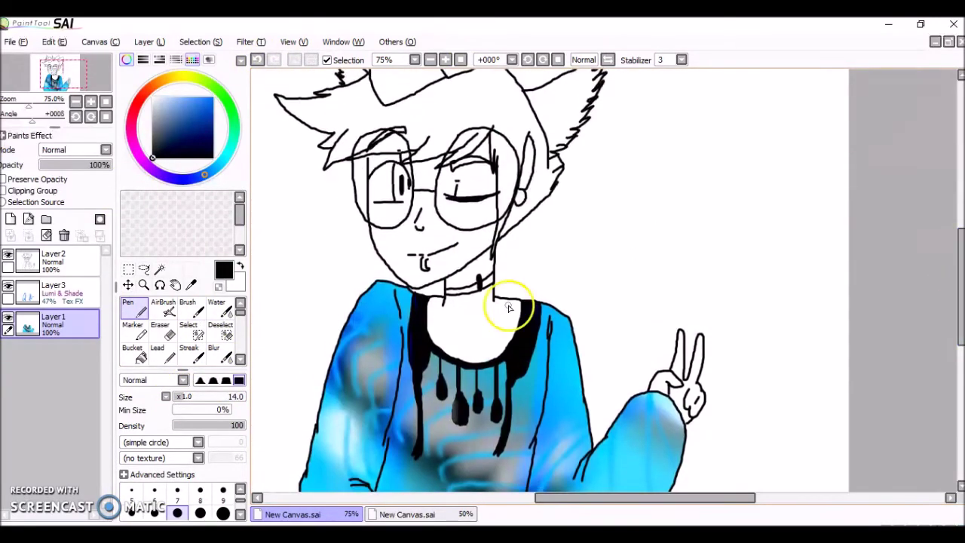
{"action": "left_click", "coordinate": [158, 271]}
{"action": "left_click", "coordinate": [459, 325]}
{"action": "left_click", "coordinate": [260, 61]}
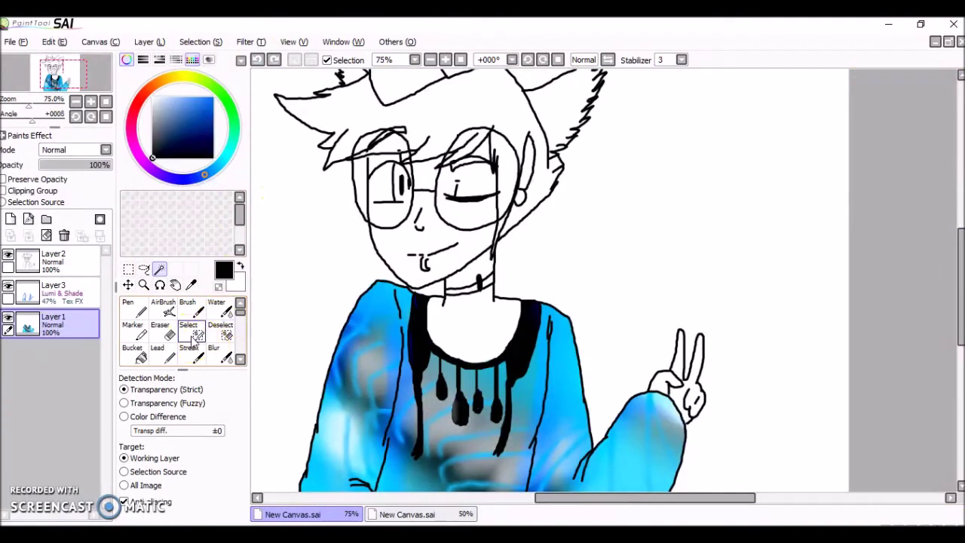
{"action": "left_click", "coordinate": [192, 331]}
Select the neck with the Magic Wand on Layer2 and complete it around the choker with the Select brush at size 20.
{"action": "left_click", "coordinate": [71, 253]}
{"action": "left_click", "coordinate": [159, 270]}
{"action": "left_click", "coordinate": [473, 321]}
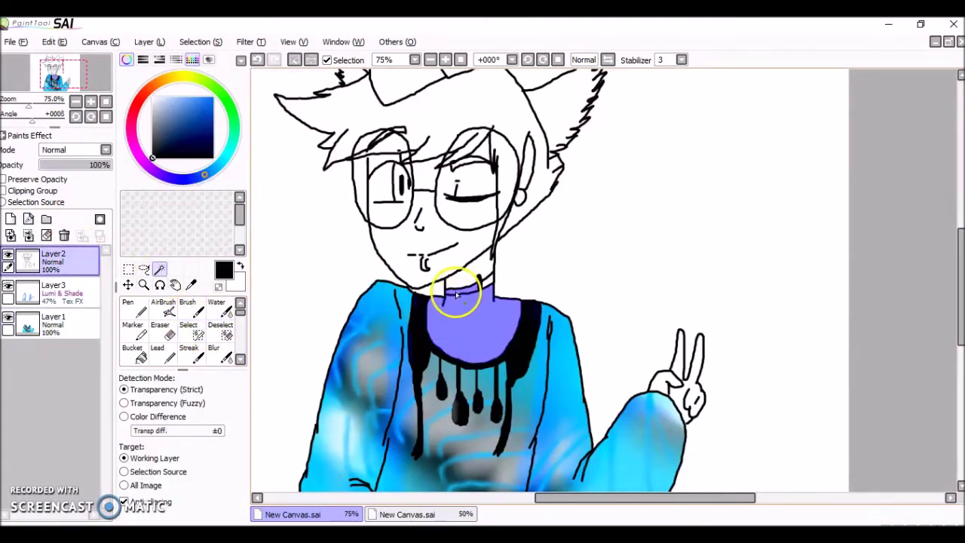
{"action": "left_click", "coordinate": [49, 323]}
{"action": "left_click", "coordinate": [190, 330]}
{"action": "left_click", "coordinate": [196, 397]}
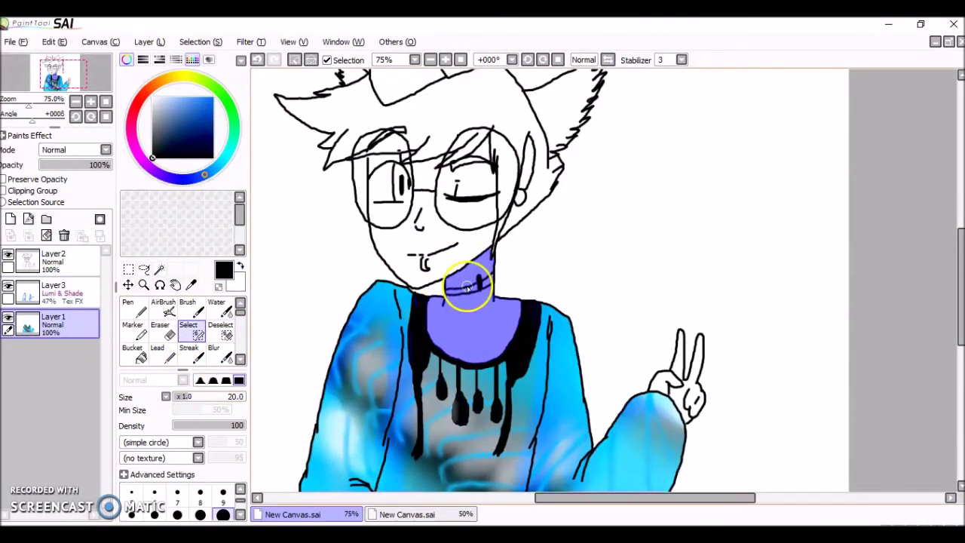
{"action": "mouse_move", "coordinate": [485, 246]}
{"action": "left_mouse_down"}
{"action": "mouse_move", "coordinate": [485, 273]}
{"action": "mouse_move", "coordinate": [461, 274]}
{"action": "mouse_move", "coordinate": [497, 242]}
{"action": "left_mouse_up"}
Add the face to the selection with the Magic Wand on Layer2 and undo the selection of the glasses lens.
{"action": "left_click", "coordinate": [53, 260]}
{"action": "key", "text": "w"}
{"action": "left_click", "coordinate": [393, 246]}
{"action": "left_click", "coordinate": [256, 59]}
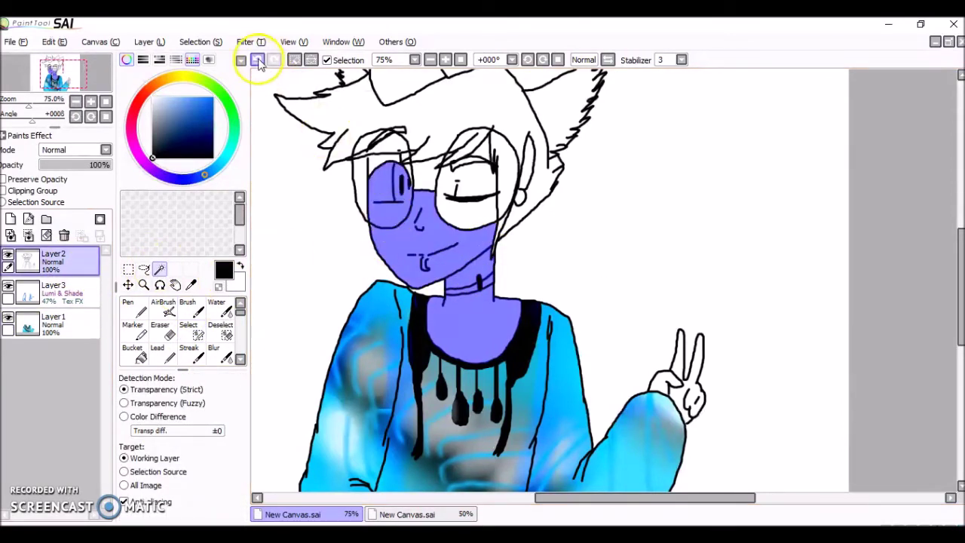
Paint the selected face and neck in a light orange skin tone on Layer1 with the Pen at size 70.
{"action": "left_click", "coordinate": [49, 322]}
{"action": "left_click", "coordinate": [145, 315]}
{"action": "left_click", "coordinate": [399, 537]}
{"action": "left_click", "coordinate": [400, 537]}
{"action": "left_click", "coordinate": [206, 397]}
{"action": "left_click", "coordinate": [166, 80]}
{"action": "left_click", "coordinate": [166, 99]}
{"action": "left_click", "coordinate": [160, 81]}
{"action": "left_click", "coordinate": [173, 99]}
{"action": "left_click", "coordinate": [224, 396]}
{"action": "mouse_move", "coordinate": [411, 343]}
{"action": "left_mouse_down"}
{"action": "mouse_move", "coordinate": [323, 353]}
{"action": "mouse_move", "coordinate": [332, 305]}
{"action": "mouse_move", "coordinate": [603, 242]}
{"action": "mouse_move", "coordinate": [628, 194]}
{"action": "mouse_move", "coordinate": [624, 379]}
{"action": "left_mouse_up"}
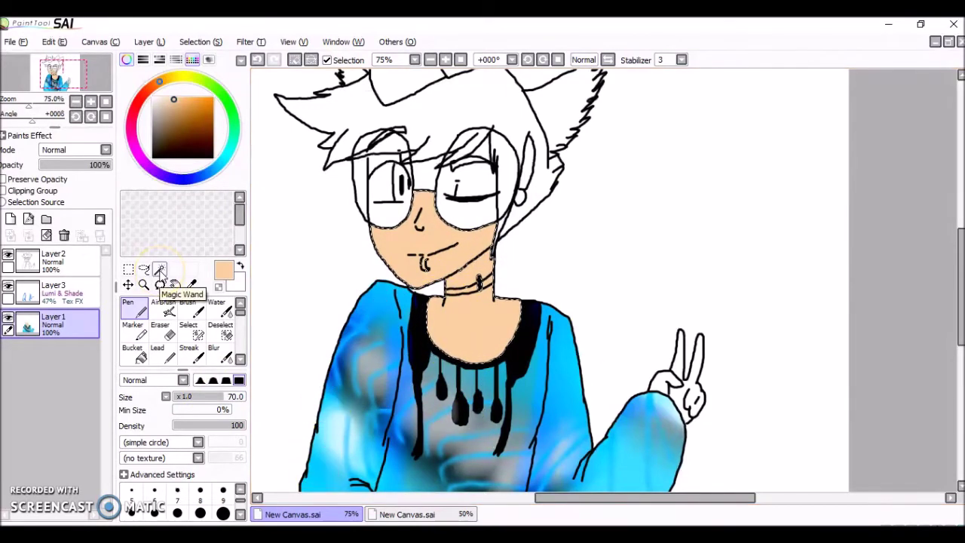
Add the lower part of the open-eye lens to the selection and paint it in the skin tone on Layer1 with the Brush at size 48.
{"action": "left_click", "coordinate": [158, 269]}
{"action": "left_click", "coordinate": [188, 330]}
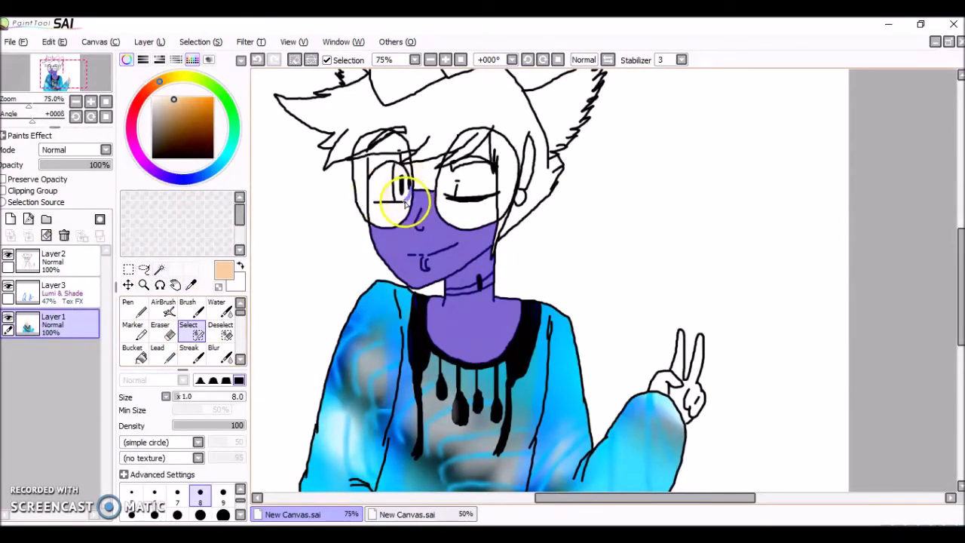
{"action": "left_click", "coordinate": [160, 269]}
{"action": "left_click", "coordinate": [385, 215]}
{"action": "left_click", "coordinate": [258, 61]}
{"action": "left_click", "coordinate": [69, 265]}
{"action": "left_click", "coordinate": [395, 216]}
{"action": "left_click", "coordinate": [53, 321]}
{"action": "left_click", "coordinate": [188, 330]}
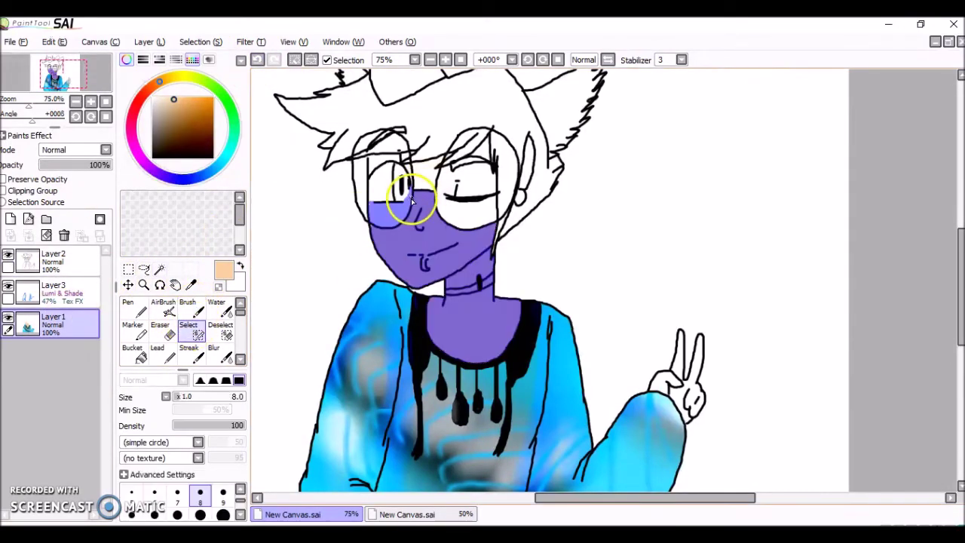
{"action": "left_click", "coordinate": [190, 307]}
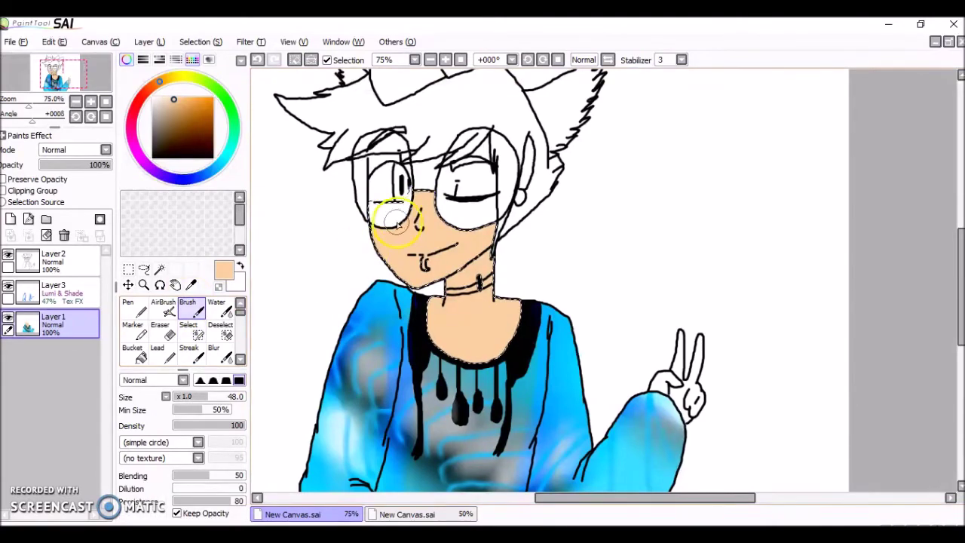
Draw the first long lines of the chest tattoo in muted brown with the Pen at size 4, following the reference picture.
{"action": "key", "text": "n"}
{"action": "key", "text": "alt+Tab"}
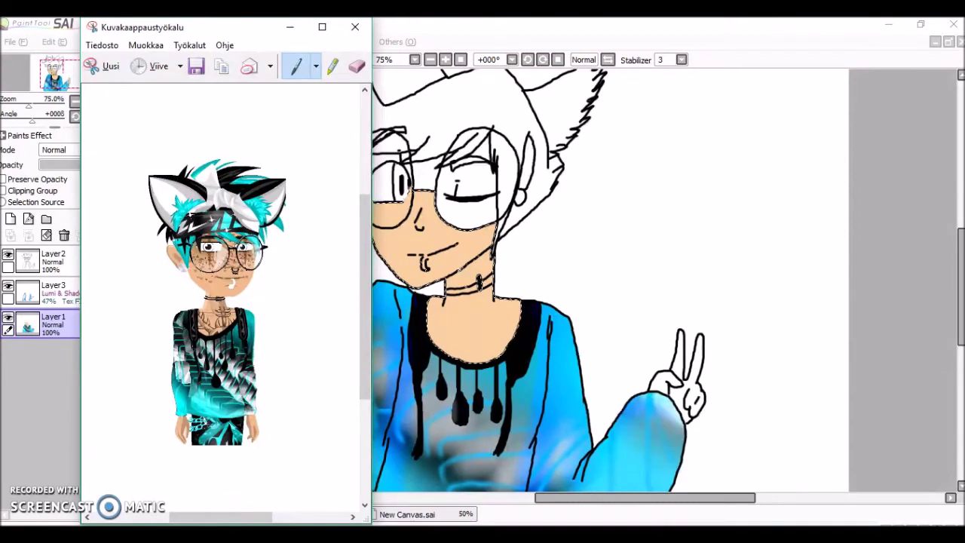
{"action": "key", "text": "alt+Tab"}
{"action": "left_click", "coordinate": [176, 397]}
{"action": "left_click", "coordinate": [174, 119]}
{"action": "mouse_move", "coordinate": [175, 118]}
{"action": "left_mouse_down"}
{"action": "mouse_move", "coordinate": [171, 130]}
{"action": "mouse_move", "coordinate": [171, 122]}
{"action": "left_mouse_up"}
{"action": "key", "text": "alt+Tab"}
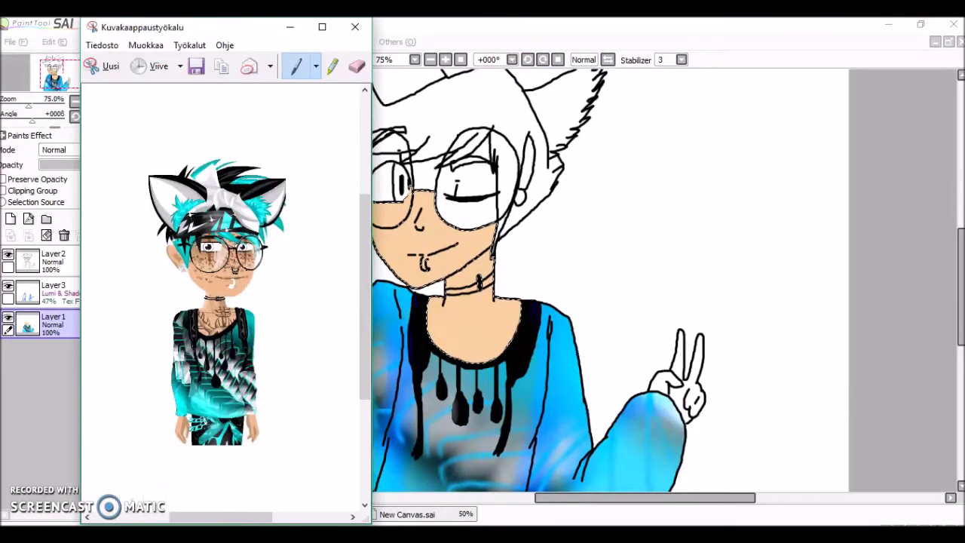
{"action": "key", "text": "alt+Tab"}
{"action": "key", "text": "alt+Tab"}
{"action": "key", "text": "alt+Tab"}
{"action": "left_click", "coordinate": [441, 231]}
{"action": "key", "text": "alt+Tab"}
{"action": "key", "text": "alt+Tab"}
{"action": "key", "text": "alt+Tab"}
{"action": "key", "text": "alt+Tab"}
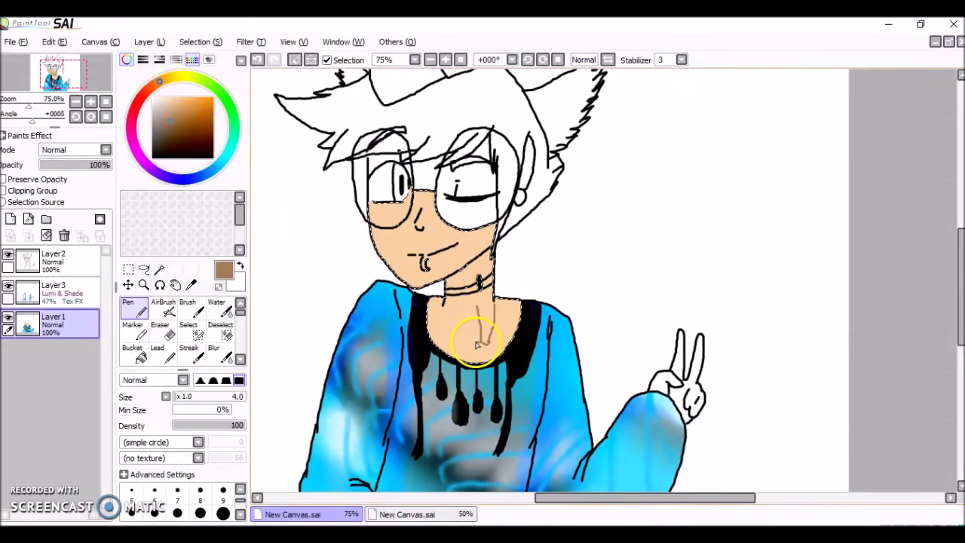
Add short branching and curved strokes around the chest tattoo's central lines, following the reference picture.
{"action": "key", "text": "alt+Tab"}
{"action": "key", "text": "alt+Tab"}
{"action": "key", "text": "alt+Tab"}
{"action": "key", "text": "alt+Tab"}
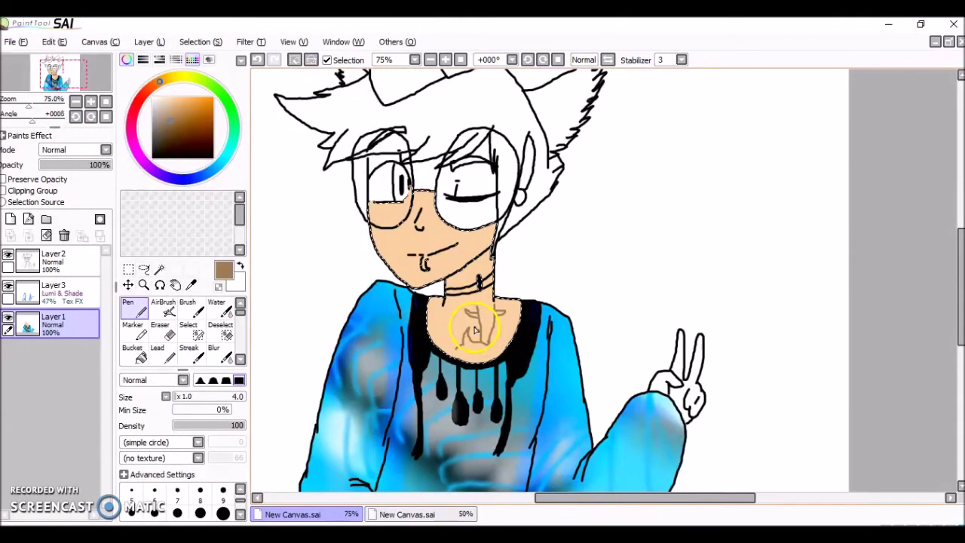
{"action": "key", "text": "alt+Tab"}
{"action": "key", "text": "alt+Tab"}
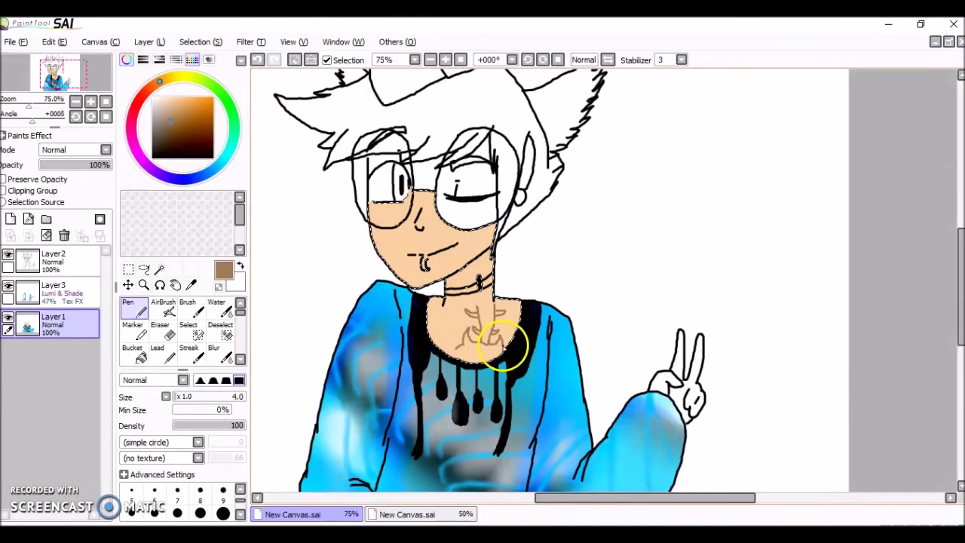
Extend the chest tattoo with spiky strokes along the neckline from the reference, undoing a misplaced stroke.
{"action": "key", "text": "alt+Tab"}
{"action": "key", "text": "alt+Tab"}
{"action": "key", "text": "alt+Tab"}
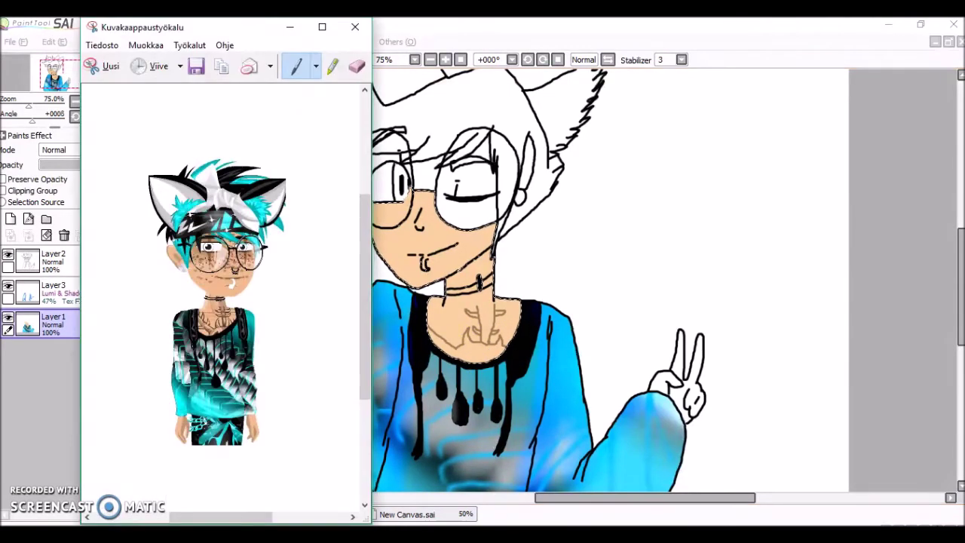
{"action": "key", "text": "alt+Tab"}
{"action": "left_click", "coordinate": [259, 61]}
{"action": "key", "text": "alt+Tab"}
{"action": "key", "text": "alt+Tab"}
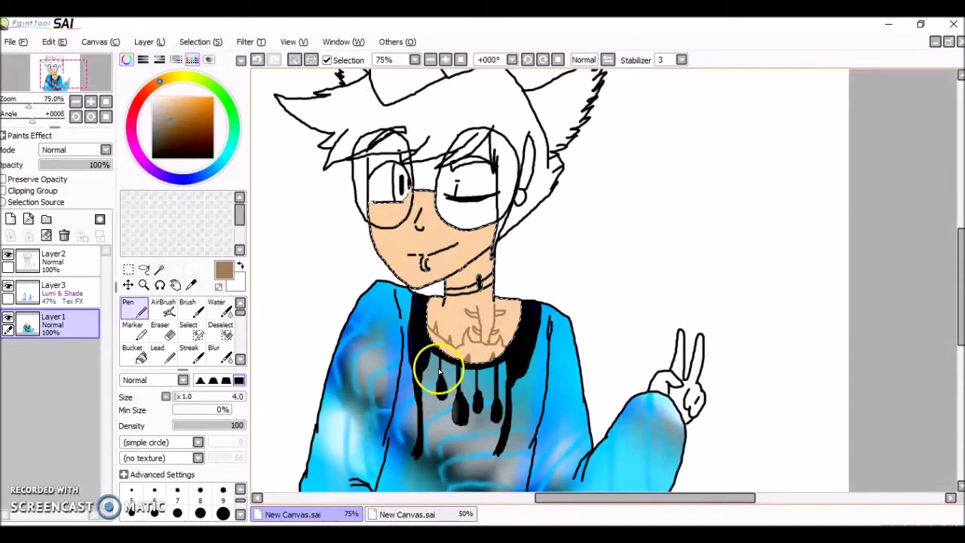
Shade the face, neck and chest edges in red-orange on Layer3 with the Brush at size 21 and soften the shading with Blur at size 20.
{"action": "left_click", "coordinate": [159, 269]}
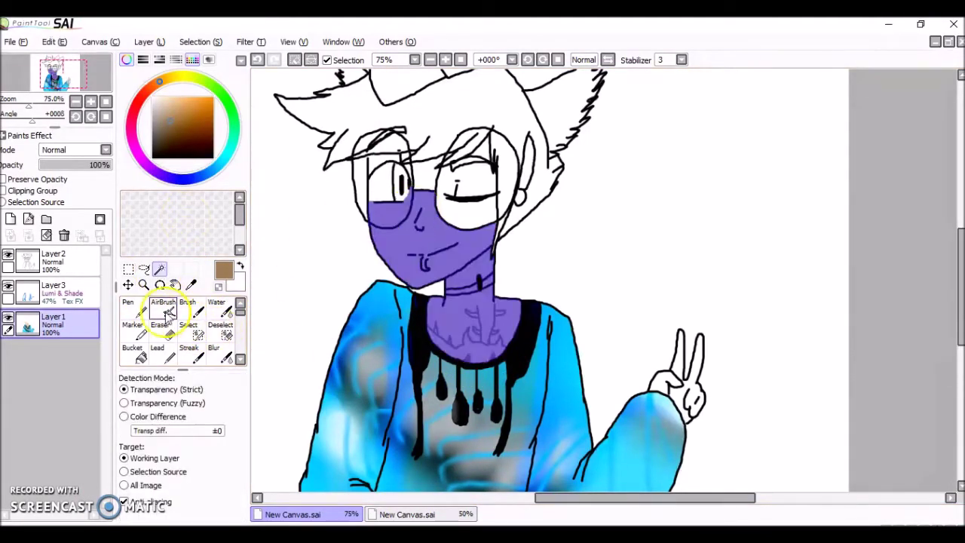
{"action": "left_click", "coordinate": [190, 285]}
{"action": "left_click", "coordinate": [415, 251]}
{"action": "left_click", "coordinate": [193, 308]}
{"action": "left_click", "coordinate": [62, 295]}
{"action": "left_click_drag", "start_coordinate": [154, 89], "coordinate": [141, 96]}
{"action": "left_click", "coordinate": [158, 85]}
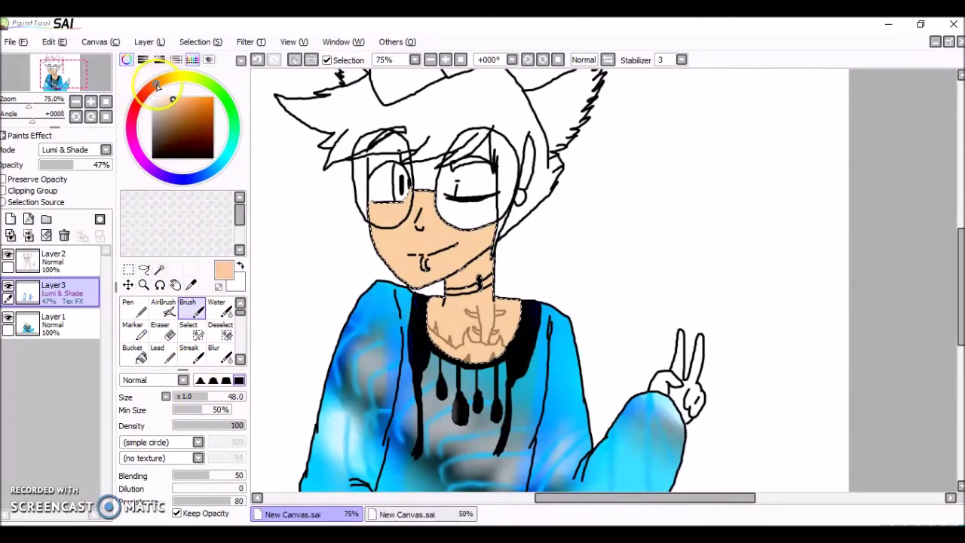
{"action": "left_click", "coordinate": [202, 100]}
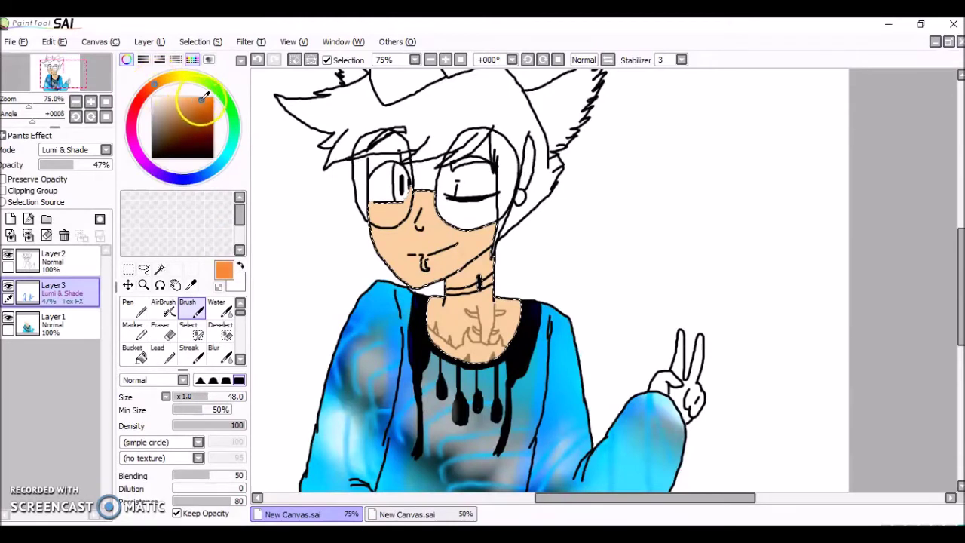
{"action": "left_click", "coordinate": [189, 399]}
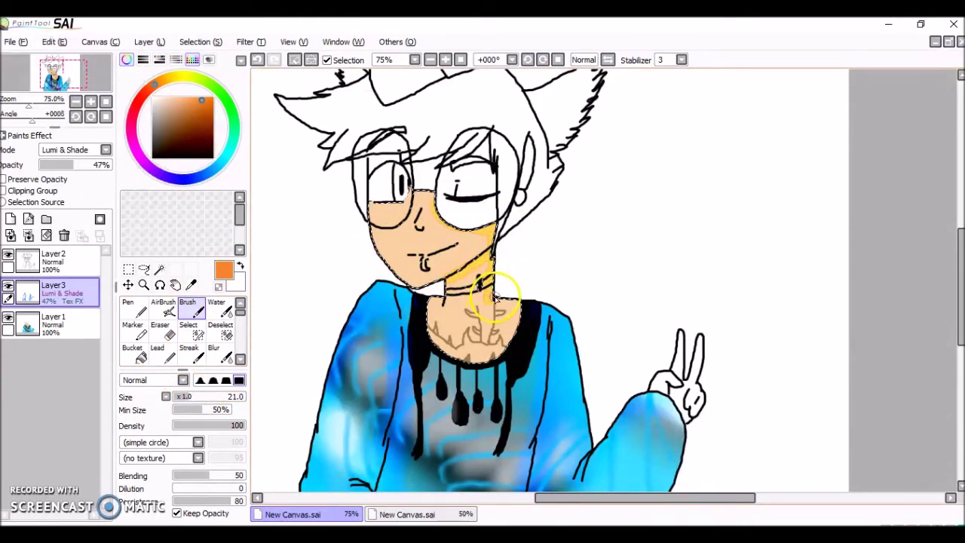
{"action": "left_click", "coordinate": [257, 60]}
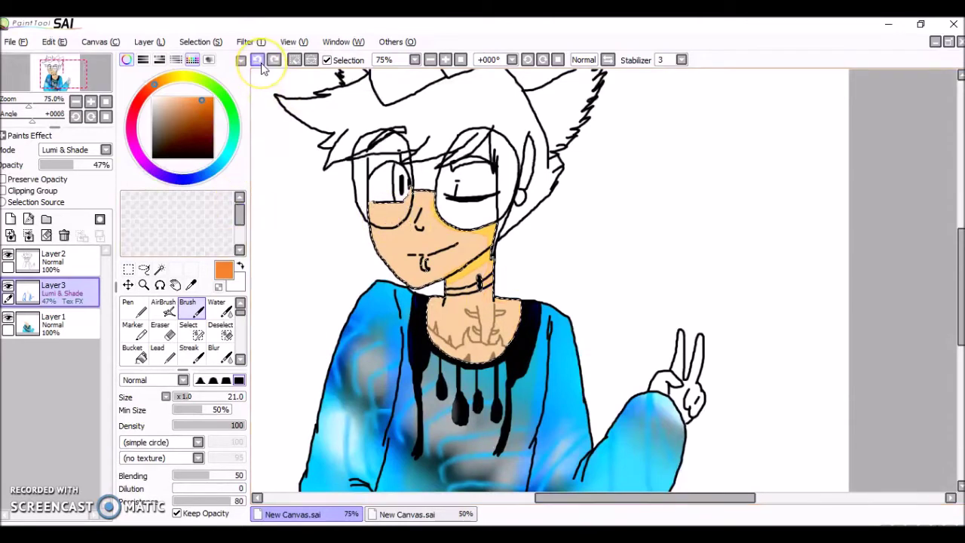
{"action": "left_click", "coordinate": [141, 95]}
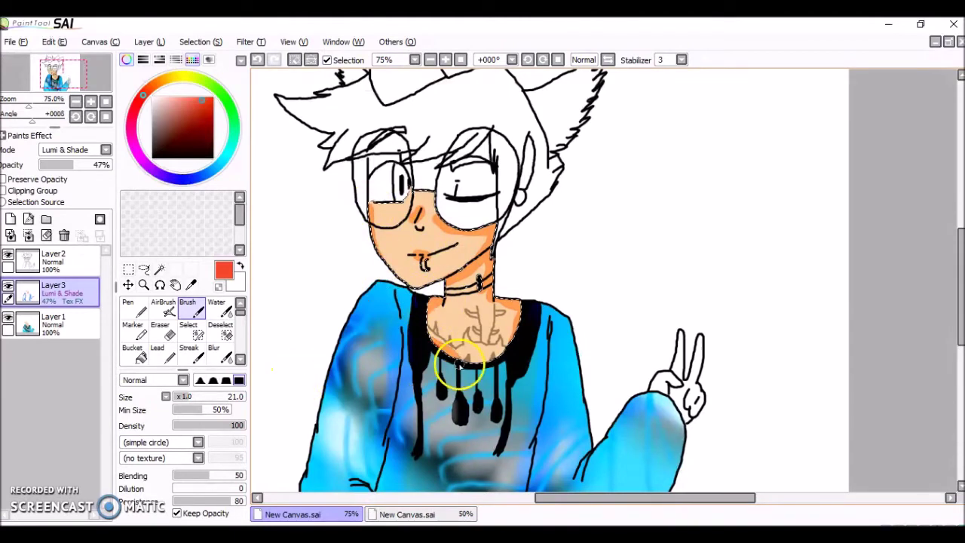
{"action": "left_click", "coordinate": [217, 352]}
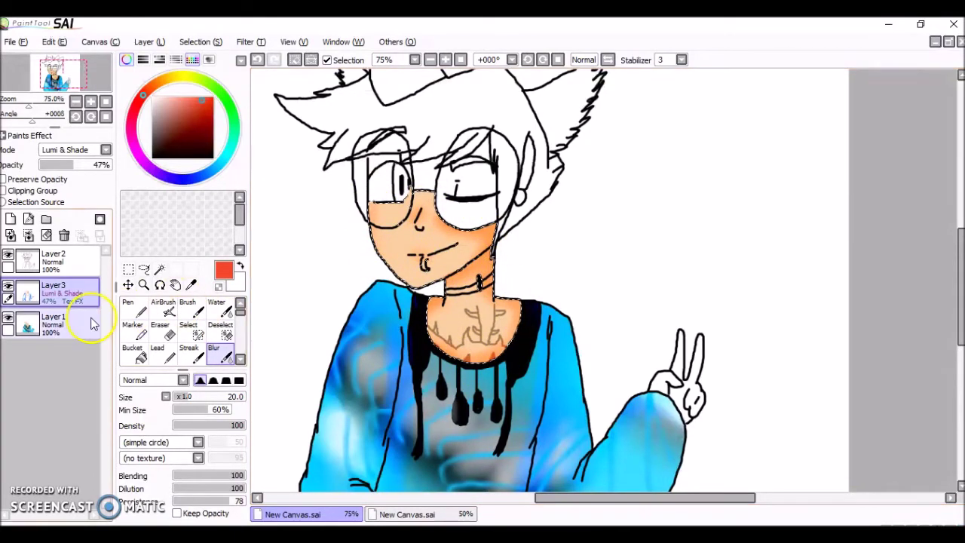
Try a light red blush on the cheek inside the open-eye lens with the Brush at size 36, and undo it.
{"action": "left_click", "coordinate": [188, 307]}
{"action": "left_click", "coordinate": [184, 96]}
{"action": "left_click", "coordinate": [183, 397]}
{"action": "left_click", "coordinate": [377, 217]}
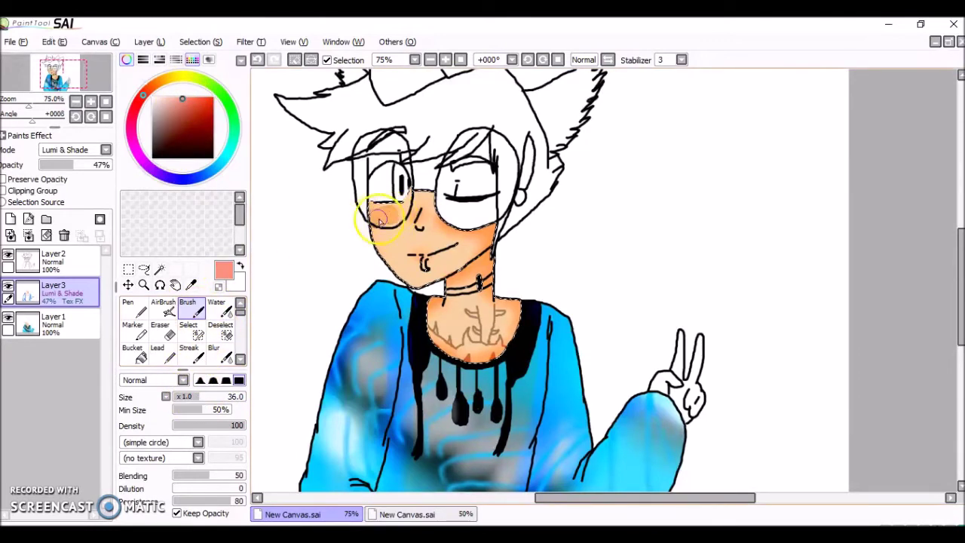
{"action": "left_click", "coordinate": [258, 59]}
Add the winking-eye lens to the selection with the Magic Wand on Layer2 and paint it in the sampled skin tone on Layer1.
{"action": "left_click", "coordinate": [53, 260]}
{"action": "left_click", "coordinate": [159, 269]}
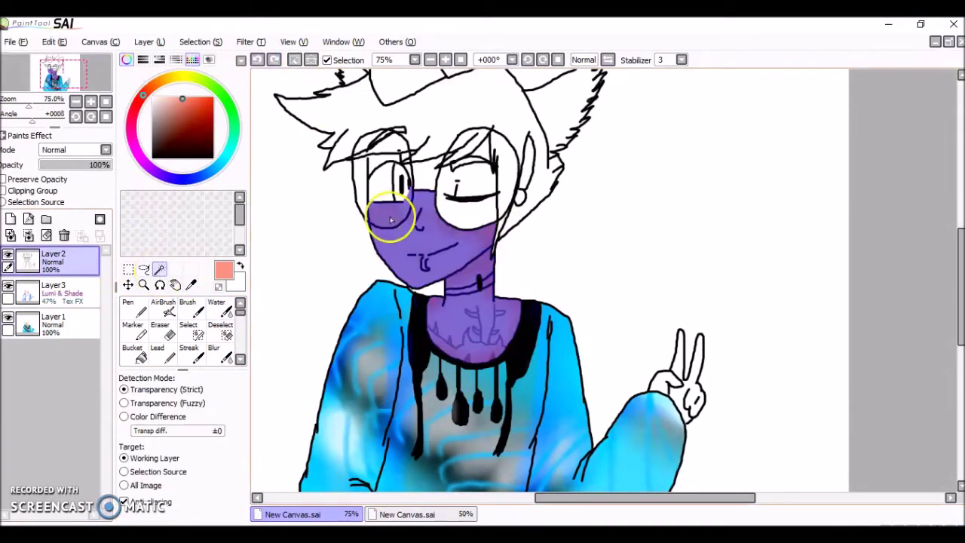
{"action": "left_click", "coordinate": [68, 290]}
{"action": "left_click", "coordinate": [188, 309]}
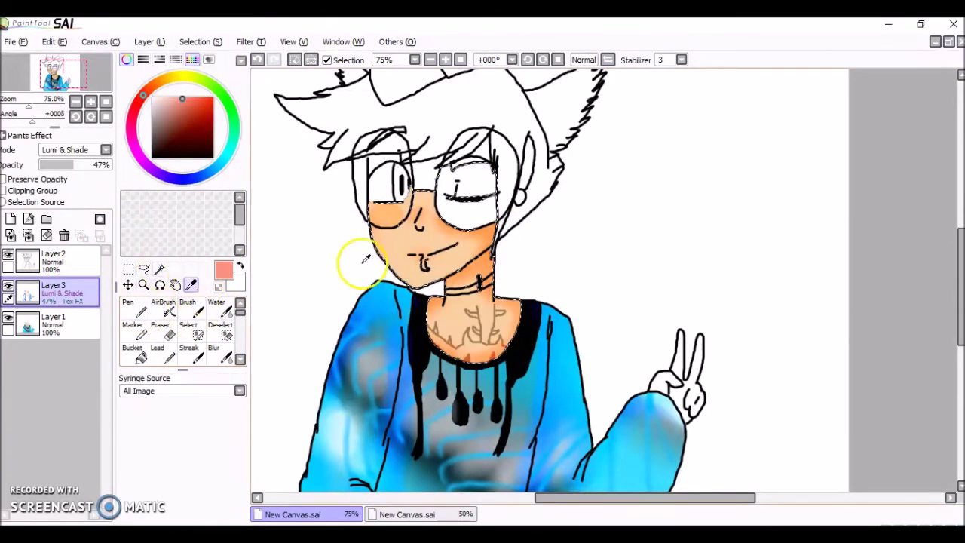
{"action": "left_click", "coordinate": [68, 324]}
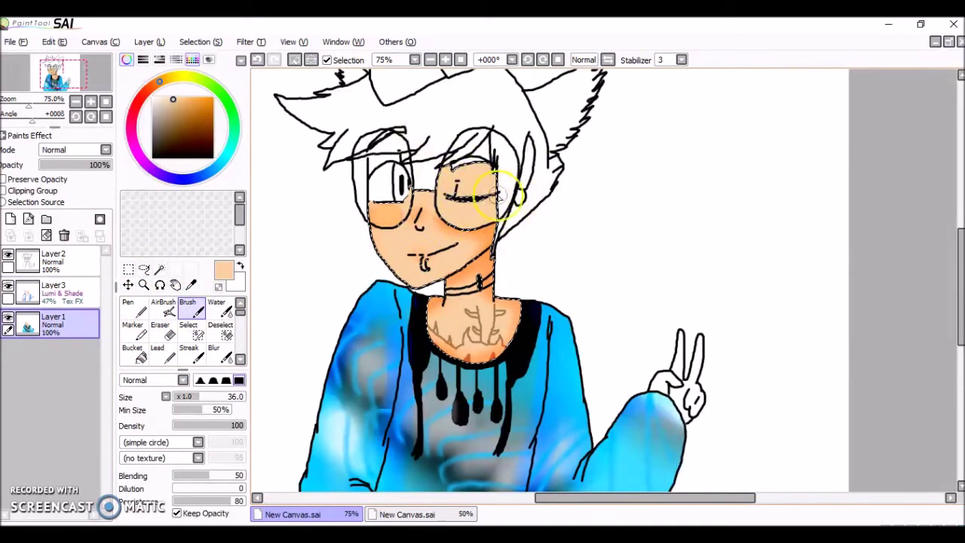
Shade the skin around the winking eye in orange on Layer3 with the Brush at size 36 and soften it with Blur at size 40.
{"action": "left_click", "coordinate": [69, 294]}
{"action": "left_click", "coordinate": [191, 284]}
{"action": "left_click", "coordinate": [489, 277]}
{"action": "left_click", "coordinate": [189, 309]}
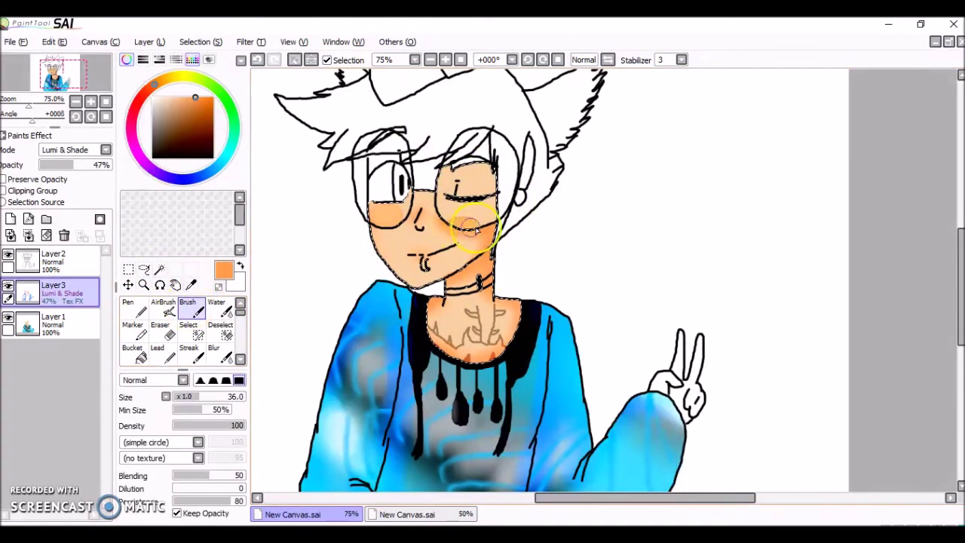
{"action": "left_click", "coordinate": [259, 59]}
{"action": "left_click", "coordinate": [147, 90]}
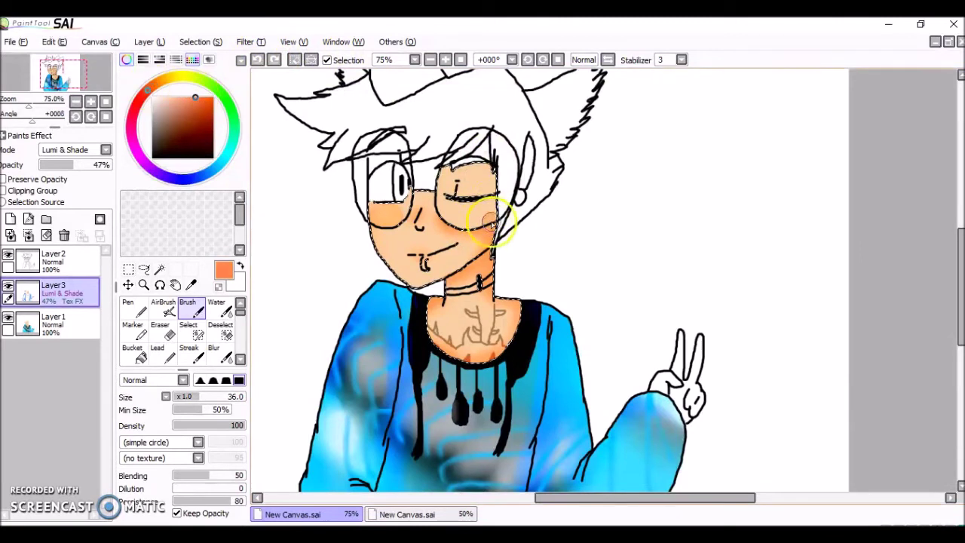
{"action": "left_click", "coordinate": [218, 353]}
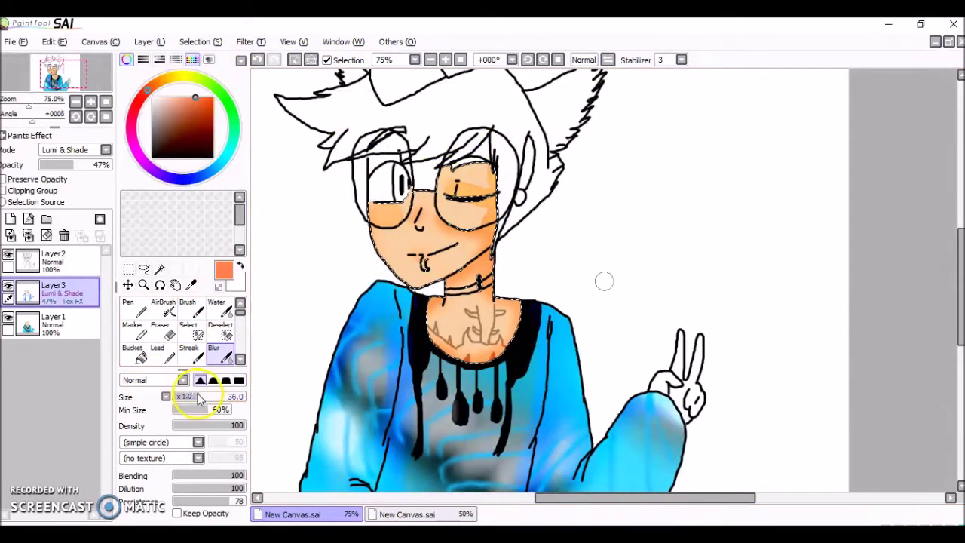
Add a light salmon tint to the face on Layer3 with the Brush at size 36 and soften it with Blur at size 40.
{"action": "left_click", "coordinate": [190, 284]}
{"action": "left_click", "coordinate": [437, 245]}
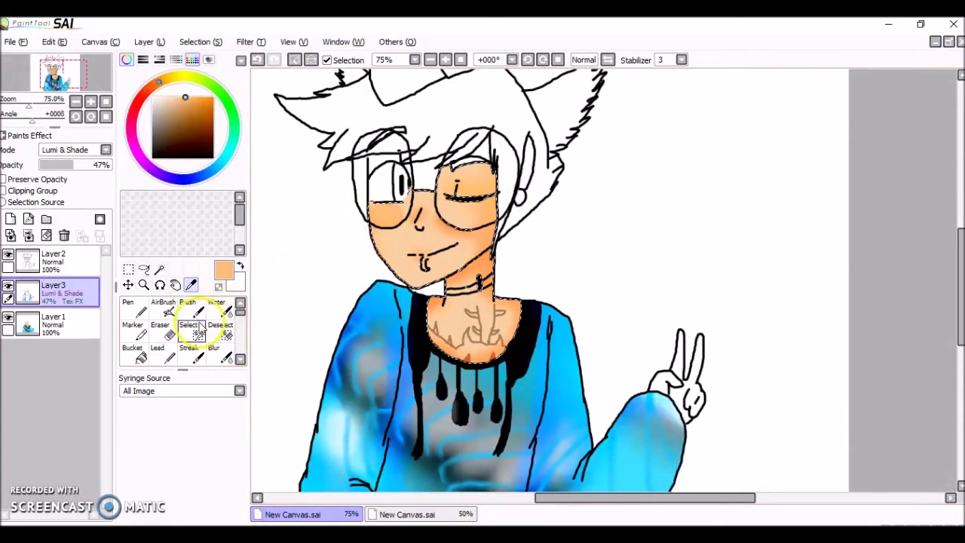
{"action": "left_click", "coordinate": [193, 310]}
{"action": "left_click", "coordinate": [143, 94]}
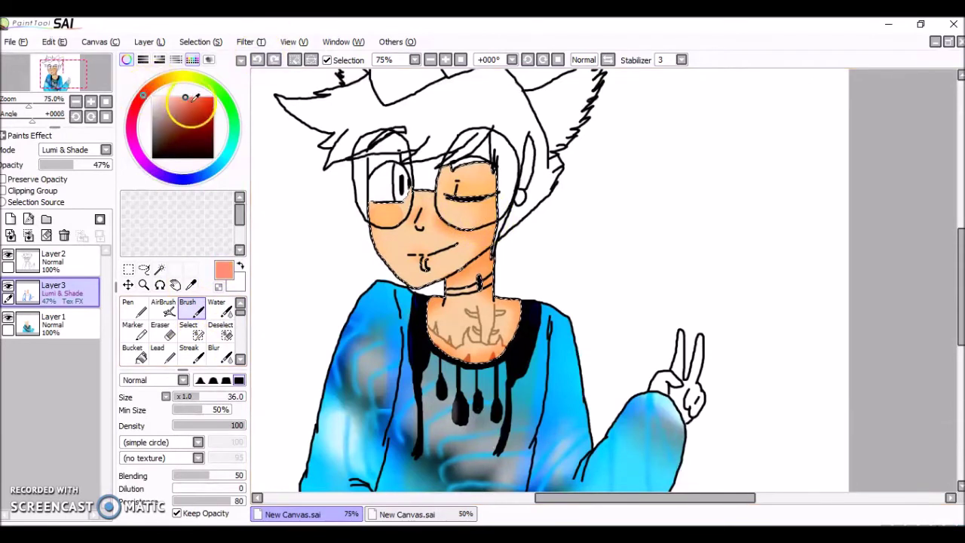
{"action": "left_click", "coordinate": [215, 349]}
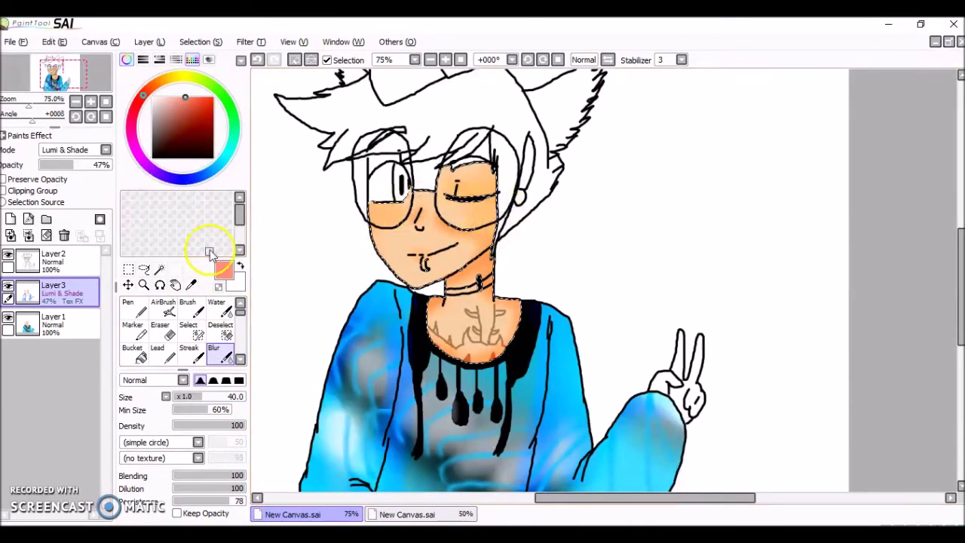
Paint a stronger red blush on both cheeks inside the lenses on Layer3 and soften it with Blur.
{"action": "left_click", "coordinate": [191, 285]}
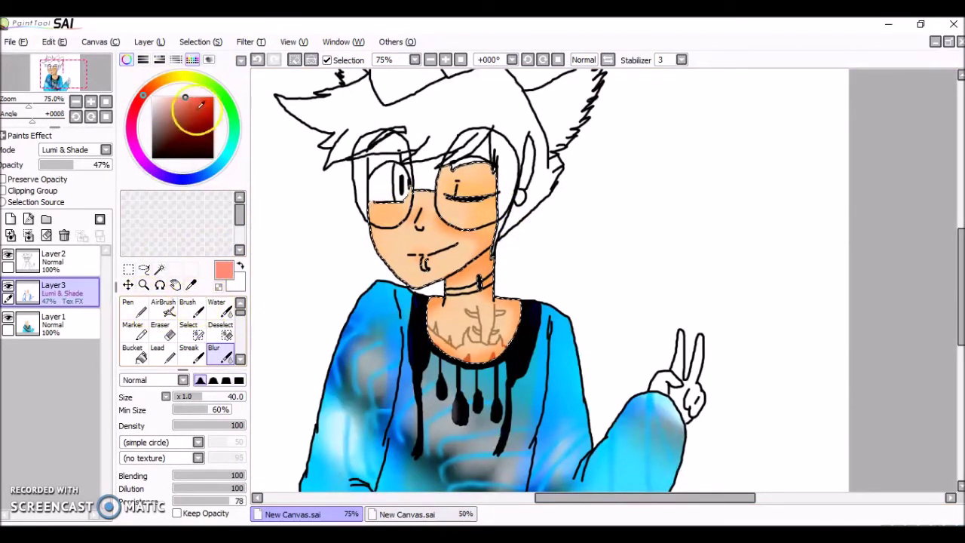
{"action": "left_click", "coordinate": [395, 216]}
{"action": "left_click", "coordinate": [187, 309]}
{"action": "left_click", "coordinate": [473, 214]}
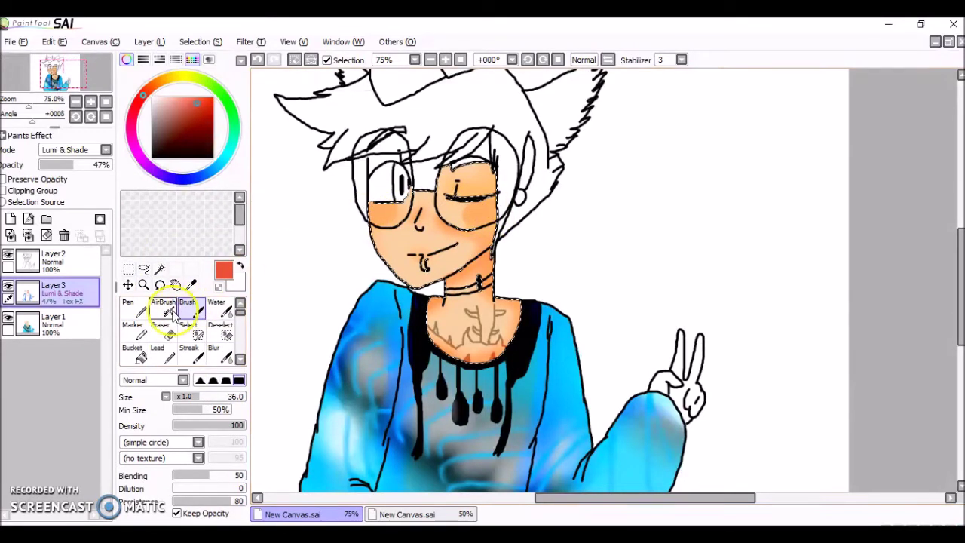
{"action": "left_click", "coordinate": [214, 349]}
{"action": "left_click", "coordinate": [386, 230]}
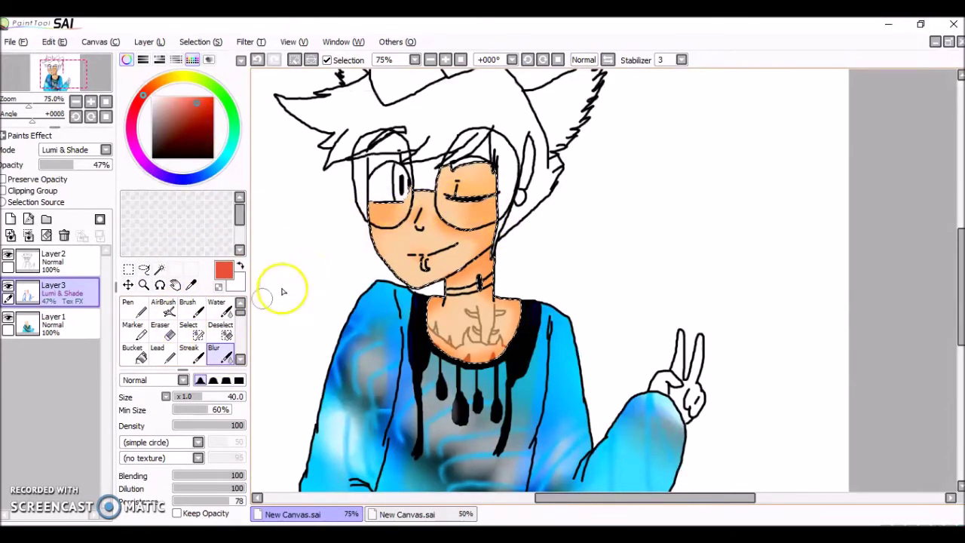
Colour the lip piercing white on Layer1 with the Pen at size 4.
{"action": "left_click", "coordinate": [192, 311]}
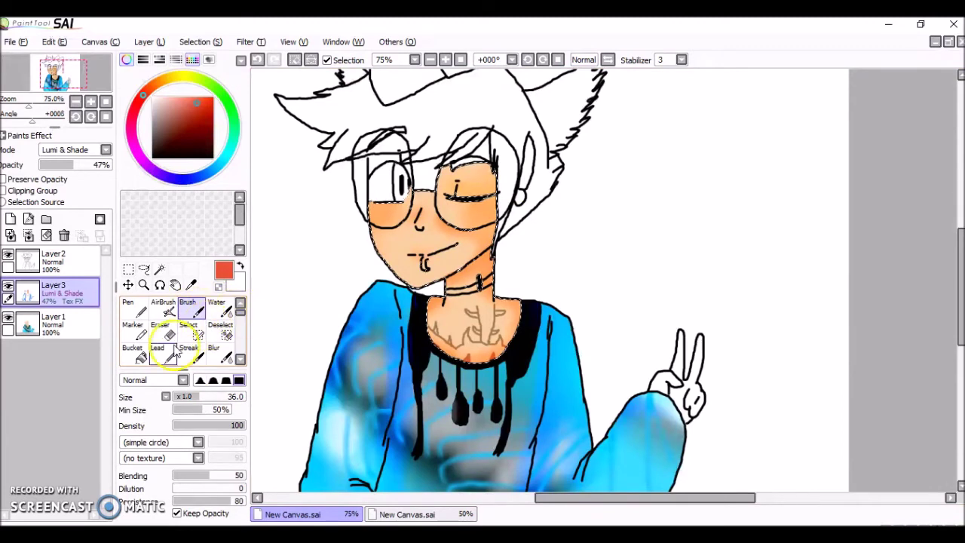
{"action": "left_click", "coordinate": [54, 324]}
{"action": "left_click", "coordinate": [133, 309]}
{"action": "left_click", "coordinate": [153, 98]}
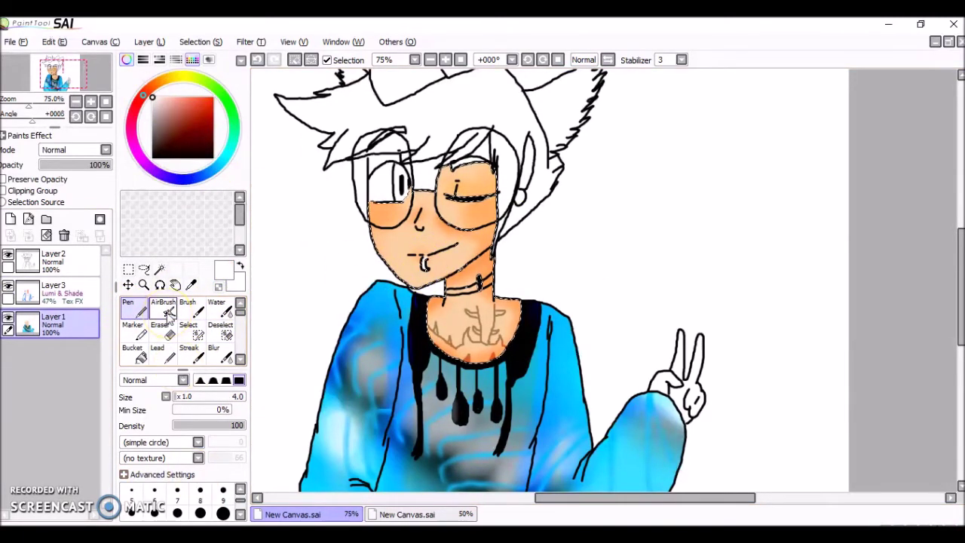
Paint the choker's bands black on Layer1 with the Pen at size 10, and switch to Layer2.
{"action": "left_click", "coordinate": [153, 158]}
{"action": "left_click", "coordinate": [257, 60]}
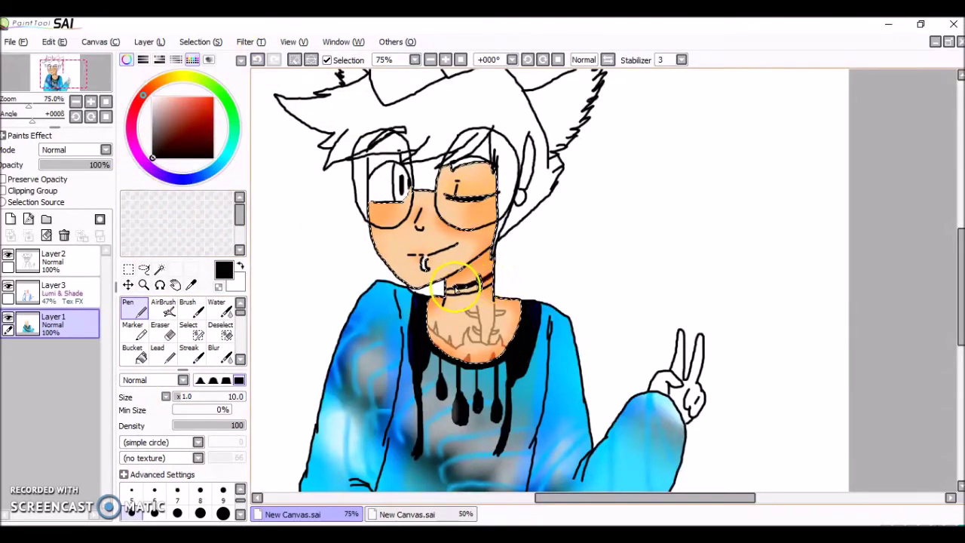
{"action": "left_click", "coordinate": [274, 61]}
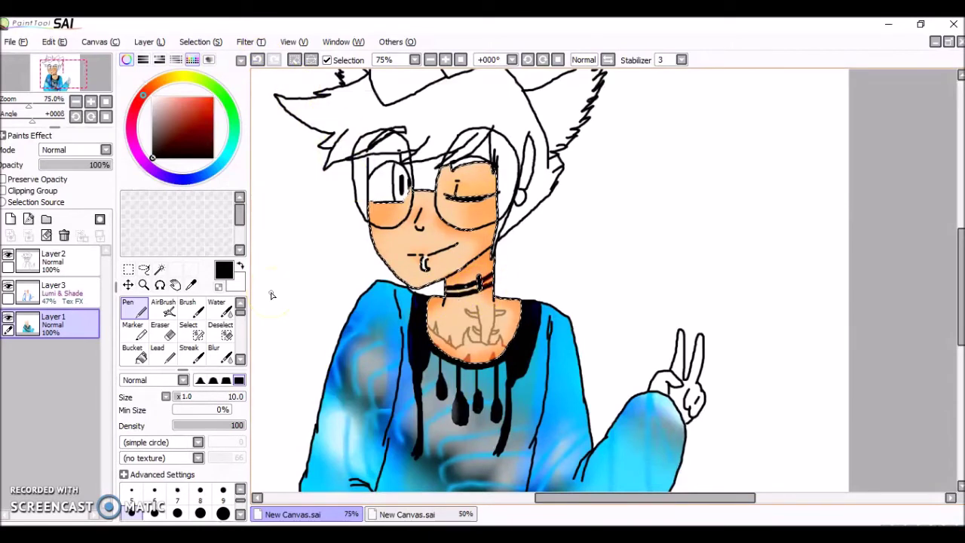
{"action": "left_click", "coordinate": [89, 260]}
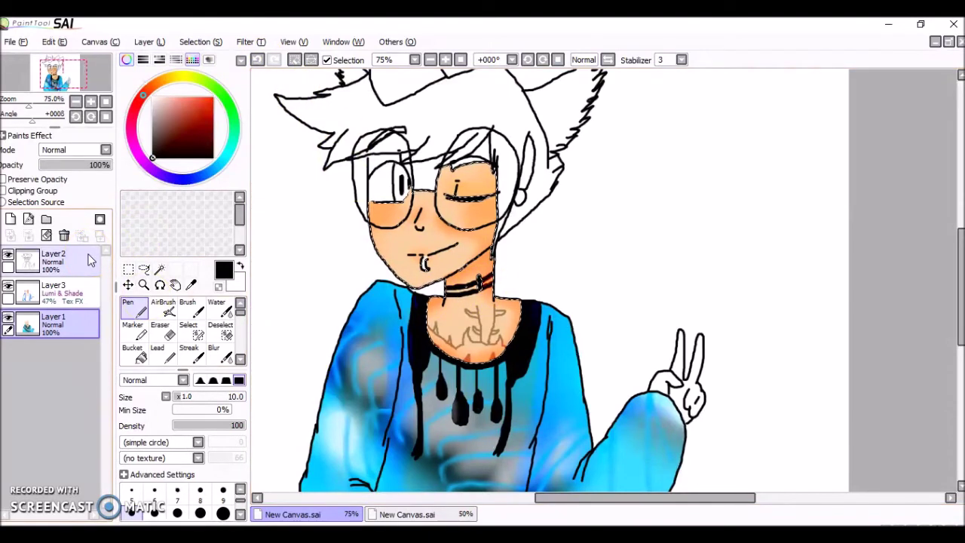
On Layer2, add the forehead between the lenses and the patch above the closed eye to the skin selection.
{"action": "left_click", "coordinate": [159, 269]}
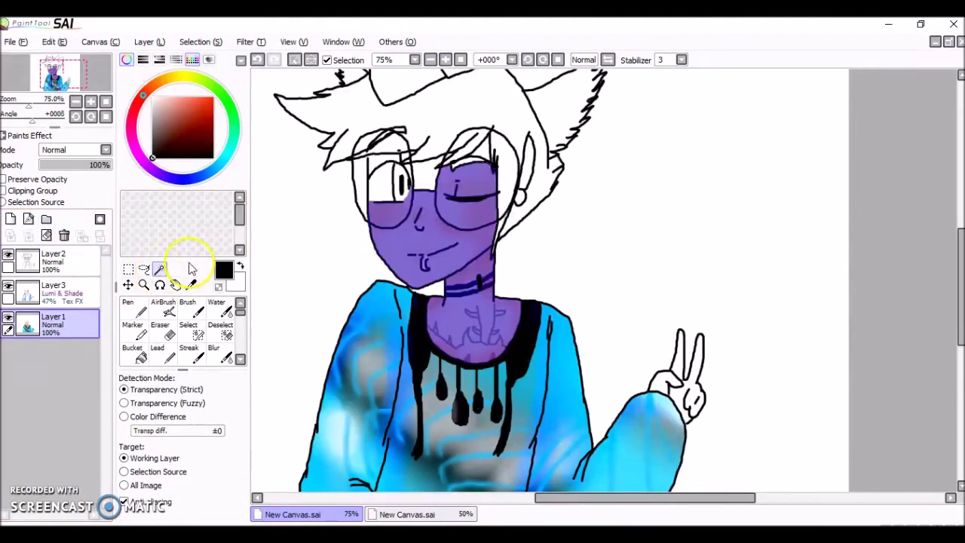
{"action": "left_click", "coordinate": [53, 256]}
{"action": "left_click", "coordinate": [188, 329]}
{"action": "left_click", "coordinate": [439, 172]}
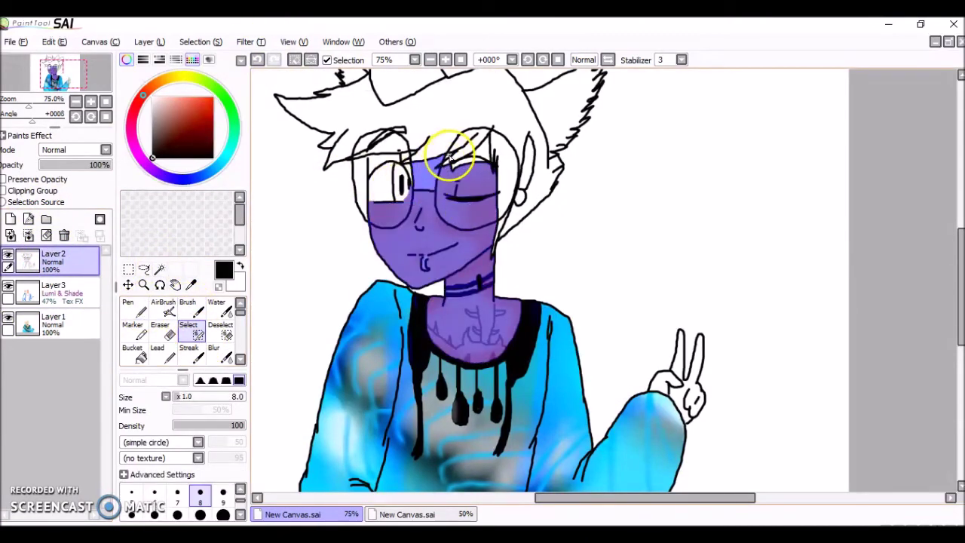
{"action": "left_click", "coordinate": [160, 269]}
{"action": "left_click", "coordinate": [489, 153]}
{"action": "left_click", "coordinate": [190, 329]}
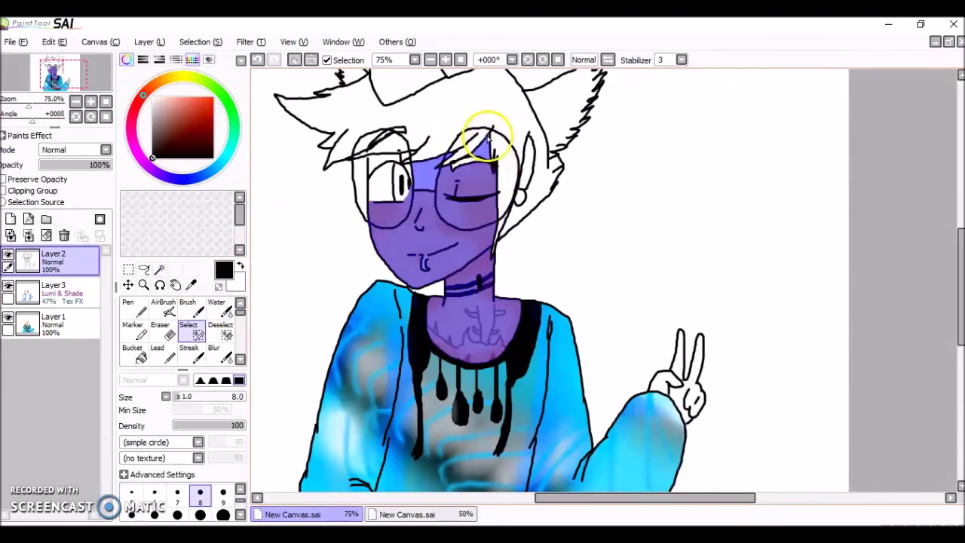
Extend the selection on Layer2 to the inner ear and the skin above the open eye, filling gaps with the Select pen.
{"action": "left_click", "coordinate": [159, 269]}
{"action": "left_click", "coordinate": [189, 329]}
{"action": "left_click_drag", "start_coordinate": [535, 169], "coordinate": [520, 190]}
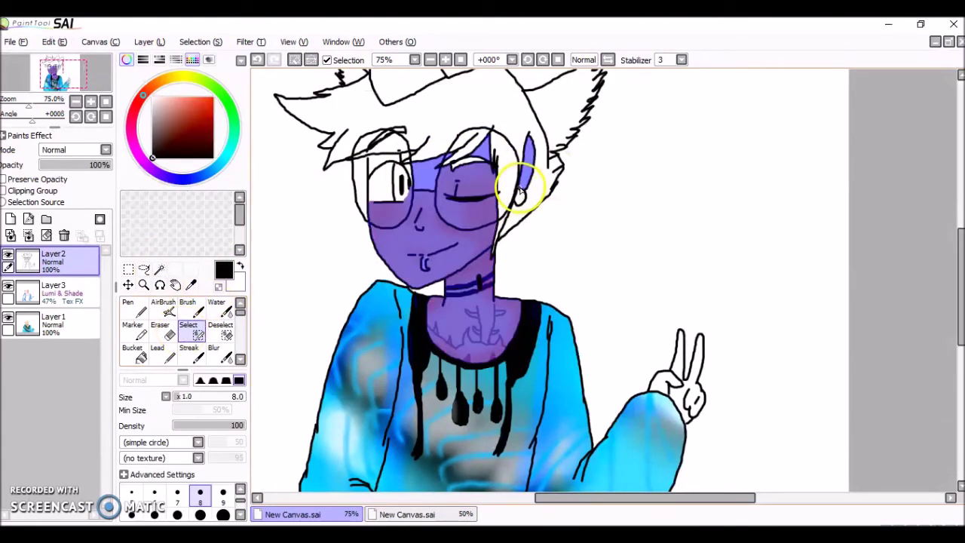
{"action": "key", "text": "w"}
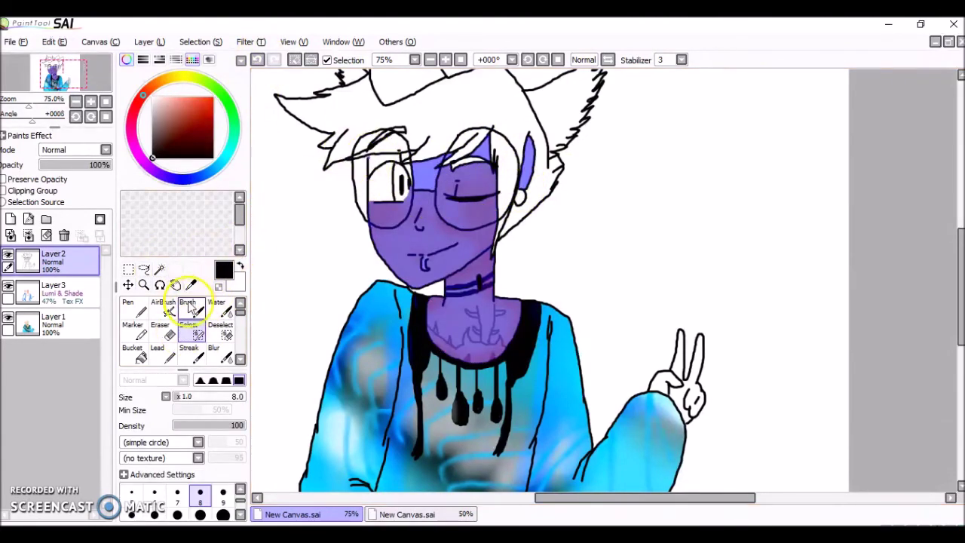
{"action": "left_click", "coordinate": [191, 330]}
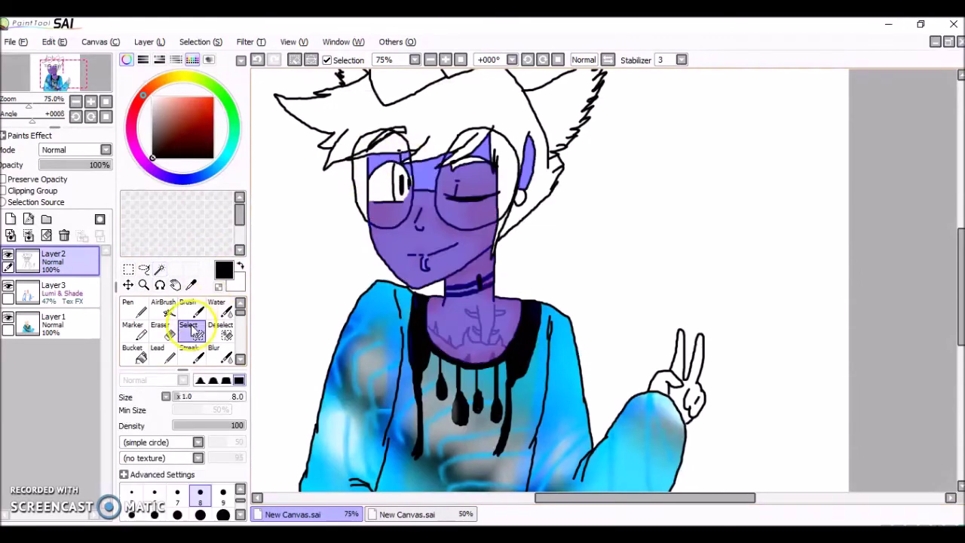
{"action": "key", "text": "w"}
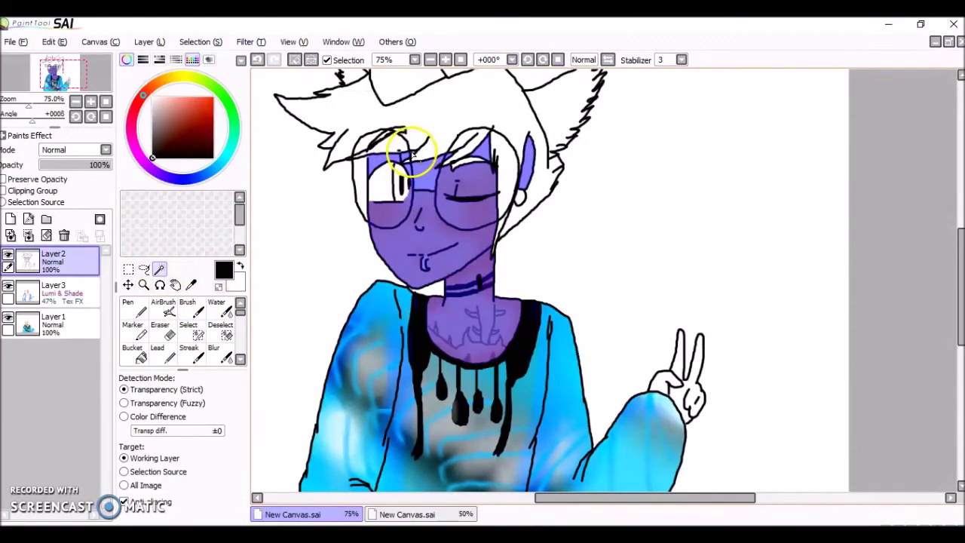
{"action": "left_click", "coordinate": [190, 329]}
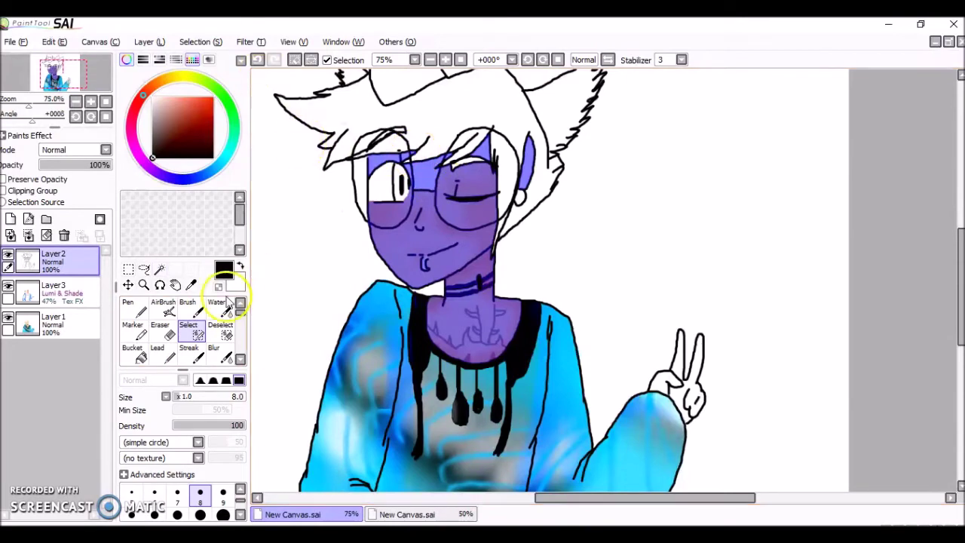
Paint the newly selected forehead, brow and ear areas on Layer1 with the Brush in the skin colour sampled from the cheek.
{"action": "left_click", "coordinate": [72, 321]}
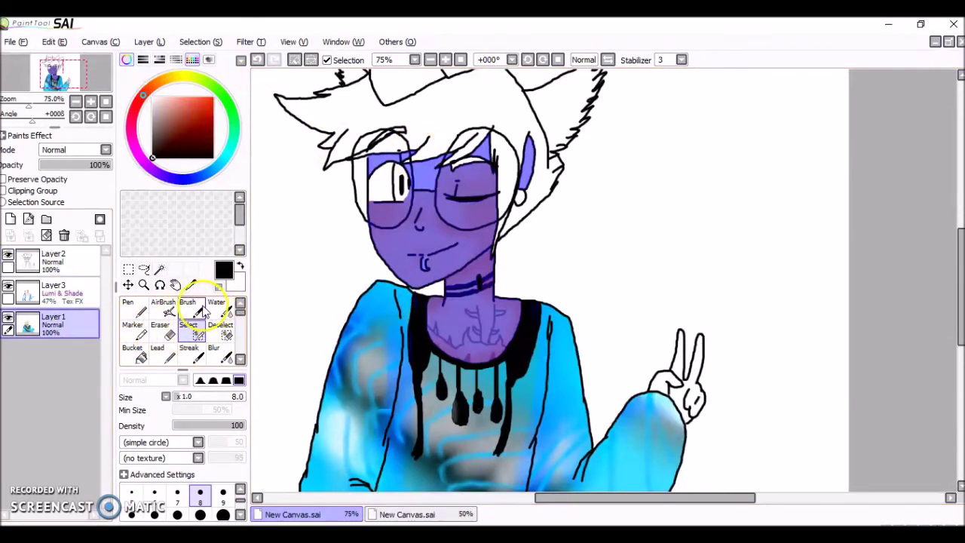
{"action": "left_click", "coordinate": [195, 309]}
{"action": "left_click", "coordinate": [189, 285]}
{"action": "left_click", "coordinate": [389, 246]}
{"action": "left_click", "coordinate": [196, 310]}
{"action": "mouse_move", "coordinate": [439, 176]}
{"action": "left_mouse_down"}
{"action": "mouse_move", "coordinate": [472, 157]}
{"action": "mouse_move", "coordinate": [482, 170]}
{"action": "left_mouse_up"}
Shade the upper forehead and ear in red on Layer3 with the Brush at size 36 and soften it with Blur at size 40.
{"action": "left_click", "coordinate": [61, 291]}
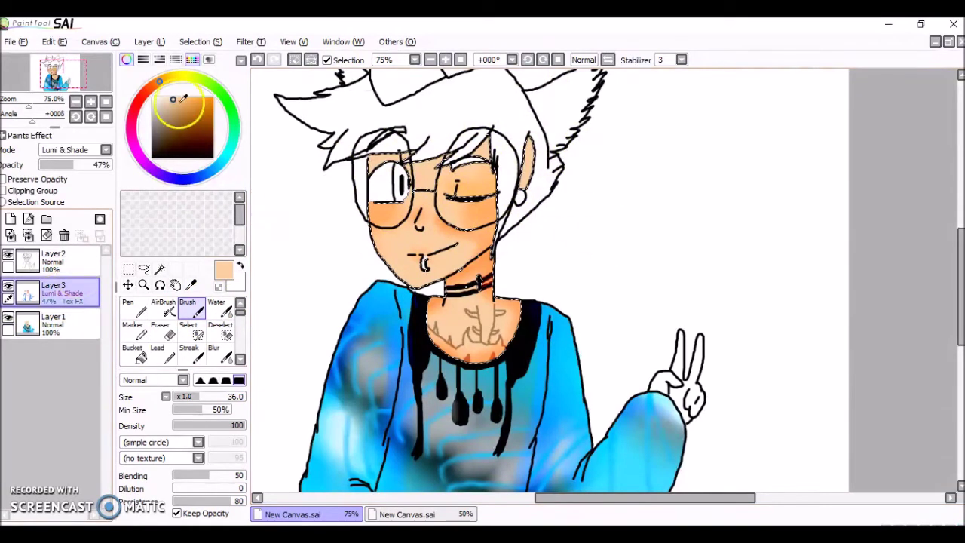
{"action": "left_click", "coordinate": [200, 98]}
{"action": "left_click_drag", "start_coordinate": [147, 92], "coordinate": [142, 96]}
{"action": "left_click_drag", "start_coordinate": [489, 156], "coordinate": [379, 154]}
{"action": "left_click_drag", "start_coordinate": [529, 138], "coordinate": [530, 190]}
{"action": "left_click", "coordinate": [216, 352]}
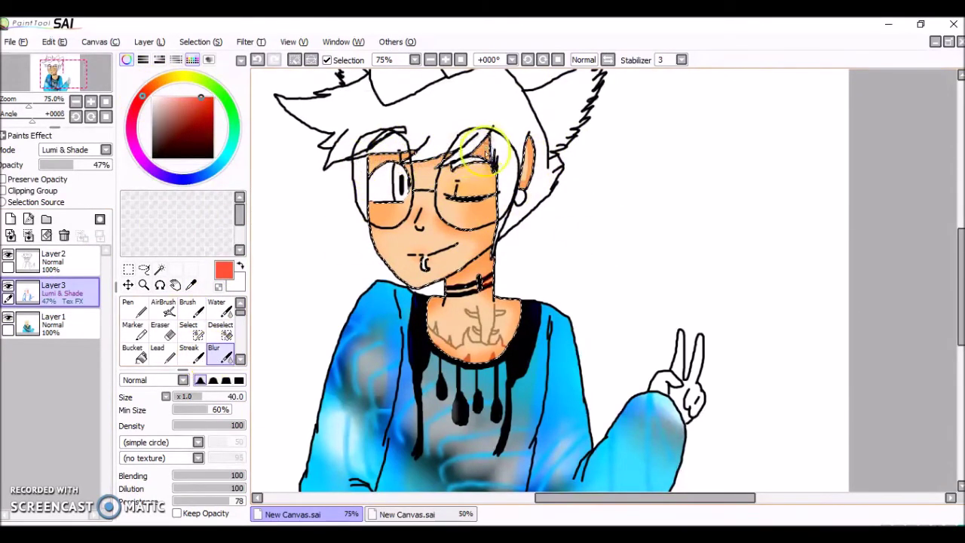
Clear the selection covering the face, neck and chest.
{"action": "scroll", "coordinate": [518, 226], "scroll_direction": "up", "scroll_amount": 3}
{"action": "left_click", "coordinate": [143, 287]}
{"action": "left_click", "coordinate": [159, 270]}
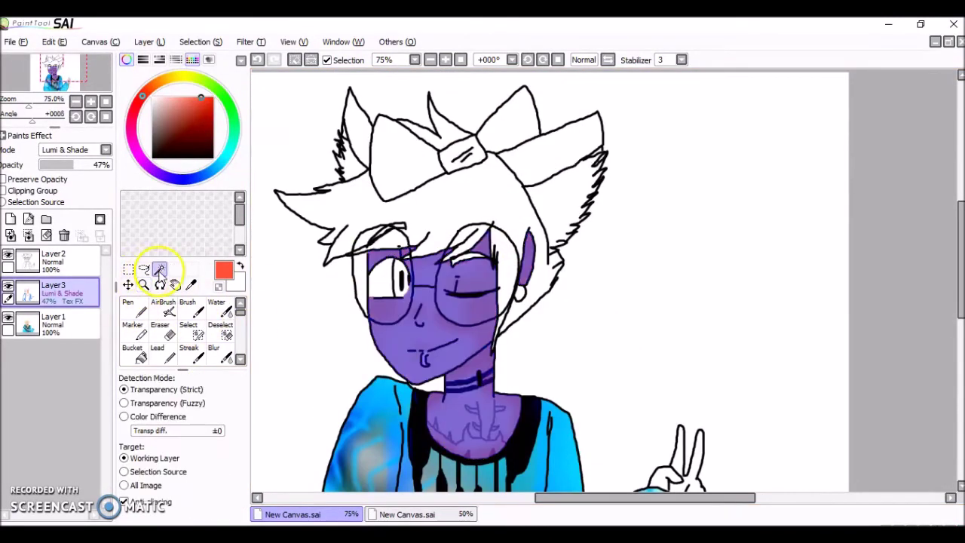
{"action": "left_click", "coordinate": [220, 332]}
{"action": "key", "text": "ctrl+d"}
Paint light grey at the top of the open eye on Layer1 with the Pen at size 10 and soften it with Blur.
{"action": "left_click", "coordinate": [53, 323]}
{"action": "left_click", "coordinate": [143, 284]}
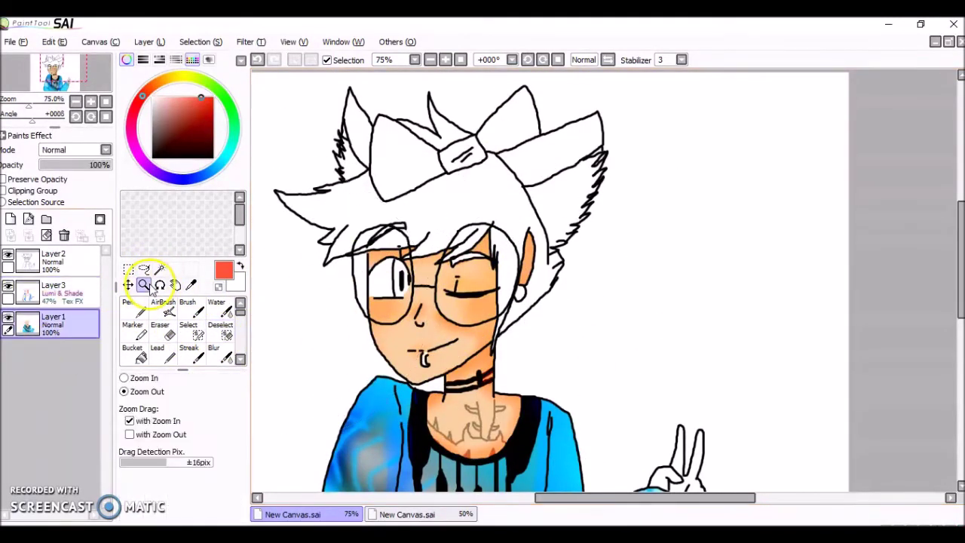
{"action": "left_click", "coordinate": [395, 263]}
{"action": "left_click", "coordinate": [395, 263]}
{"action": "left_click", "coordinate": [128, 309]}
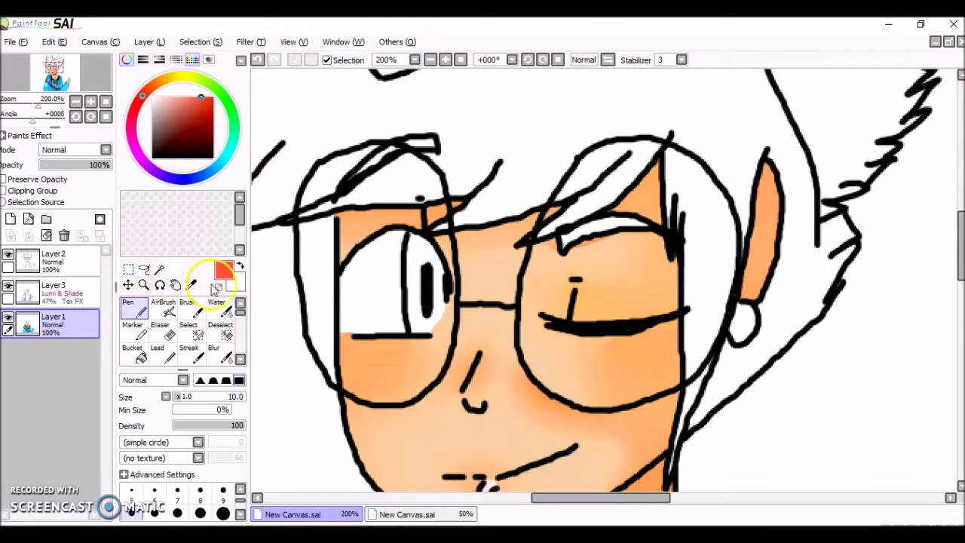
{"action": "left_click", "coordinate": [152, 102]}
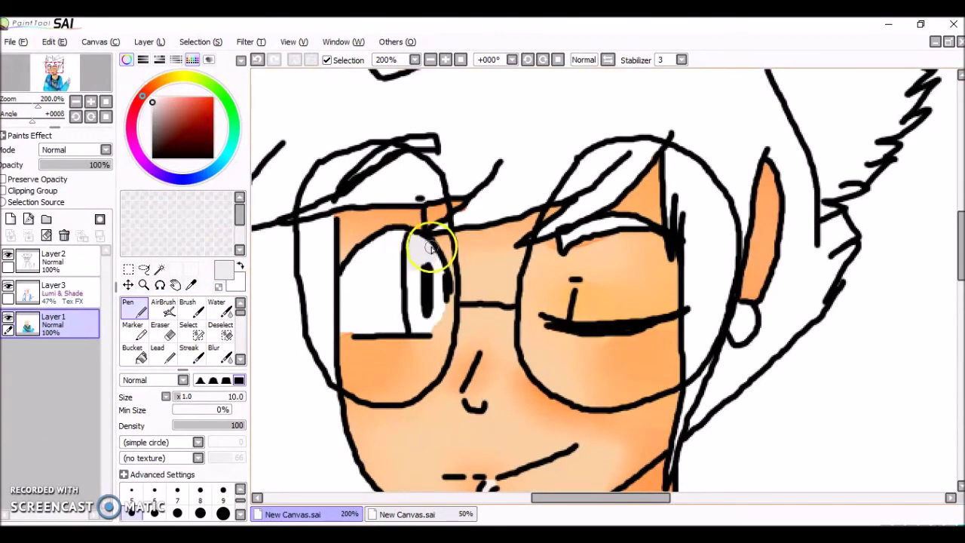
{"action": "left_click", "coordinate": [76, 291]}
{"action": "left_click", "coordinate": [219, 352]}
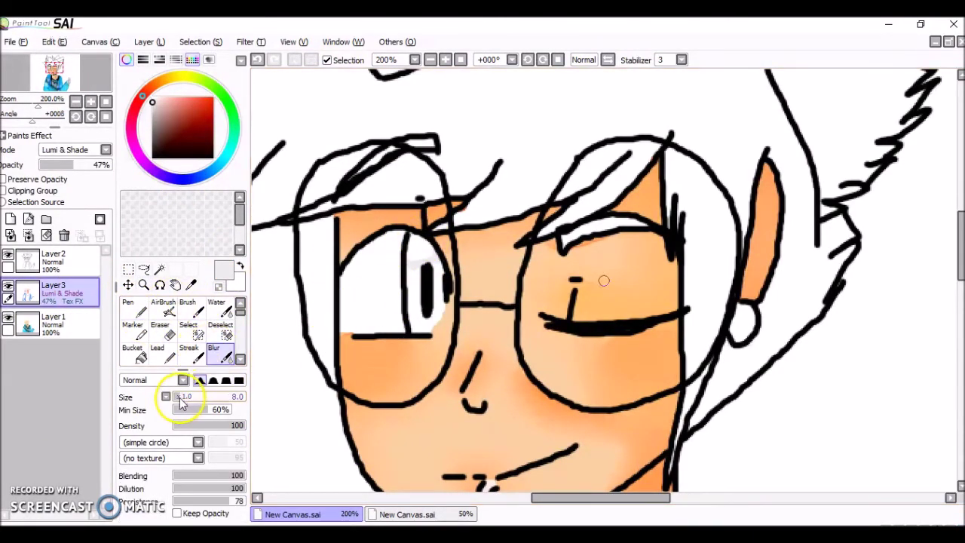
Try dark greyish shading on the open eye on Layer3 with the Brush at size 10 and undo each attempt.
{"action": "left_click", "coordinate": [188, 309]}
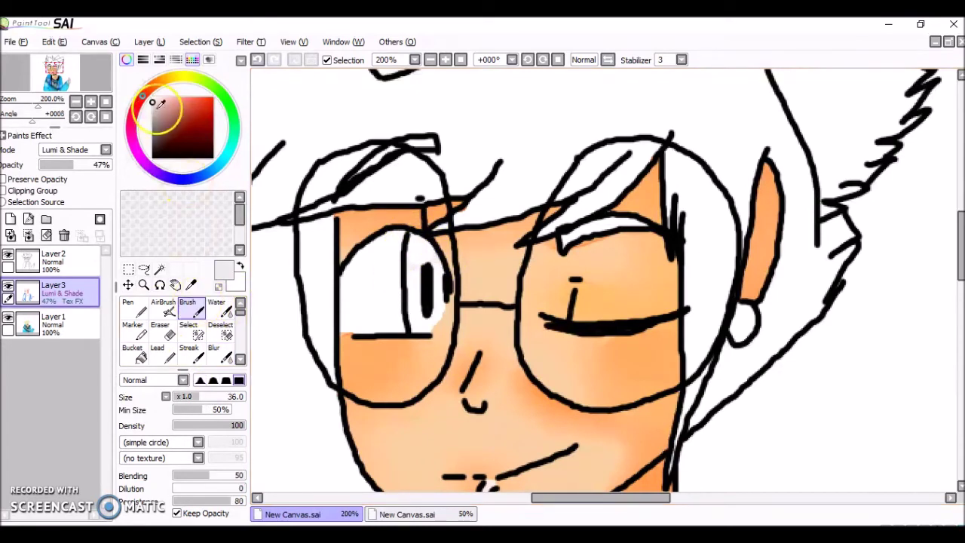
{"action": "left_click", "coordinate": [420, 323], "text": "alt"}
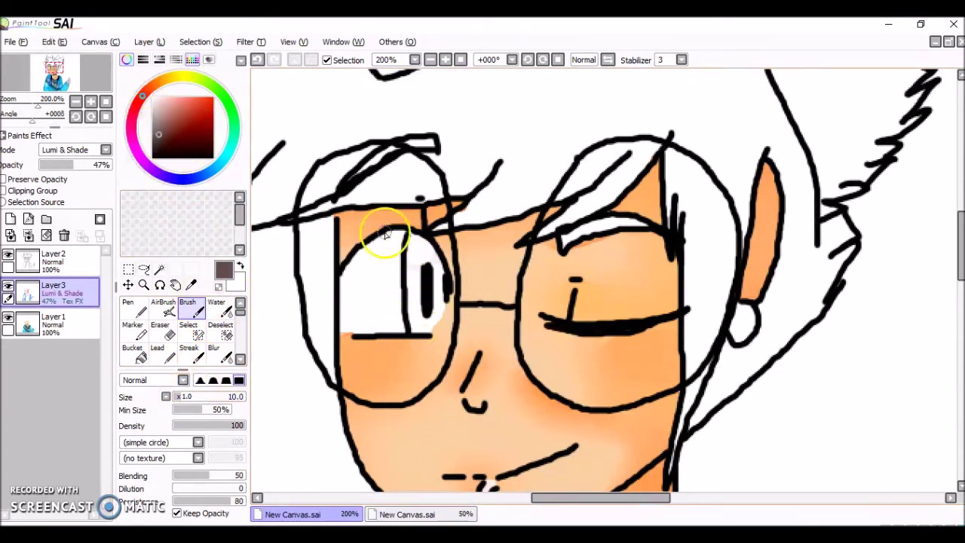
{"action": "mouse_move", "coordinate": [437, 311]}
{"action": "left_mouse_down"}
{"action": "mouse_move", "coordinate": [416, 321]}
{"action": "mouse_move", "coordinate": [444, 304]}
{"action": "mouse_move", "coordinate": [423, 299]}
{"action": "mouse_move", "coordinate": [431, 289]}
{"action": "mouse_move", "coordinate": [427, 310]}
{"action": "mouse_move", "coordinate": [430, 291]}
{"action": "mouse_move", "coordinate": [414, 269]}
{"action": "mouse_move", "coordinate": [375, 312]}
{"action": "left_mouse_up"}
{"action": "left_click", "coordinate": [258, 61]}
{"action": "left_click", "coordinate": [153, 144]}
{"action": "left_click", "coordinate": [256, 63]}
{"action": "left_click", "coordinate": [172, 136]}
{"action": "left_click", "coordinate": [257, 63]}
Shade the inner side of the open eye in dark grey and soften it with Blur at size 17.
{"action": "left_click", "coordinate": [75, 324]}
{"action": "left_click", "coordinate": [153, 139]}
{"action": "left_click", "coordinate": [210, 351]}
{"action": "left_click", "coordinate": [186, 398]}
{"action": "left_click", "coordinate": [81, 295]}
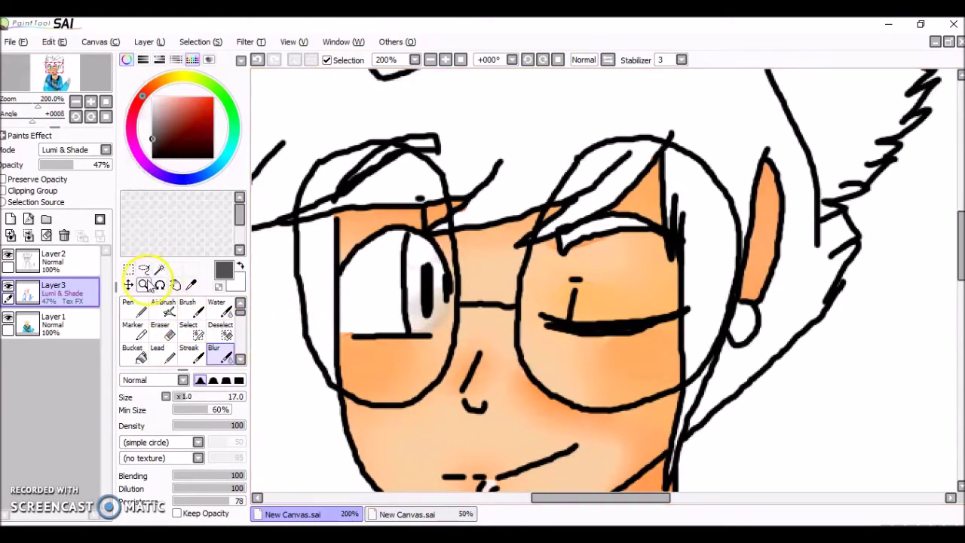
Fill both eyebrows with black on Layer1 using the Pen.
{"action": "left_click", "coordinate": [73, 323]}
{"action": "left_click", "coordinate": [134, 308]}
{"action": "left_click", "coordinate": [153, 157]}
{"action": "mouse_move", "coordinate": [383, 159]}
{"action": "left_mouse_down"}
{"action": "mouse_move", "coordinate": [354, 178]}
{"action": "mouse_move", "coordinate": [408, 141]}
{"action": "mouse_move", "coordinate": [439, 140]}
{"action": "left_mouse_up"}
{"action": "left_click_drag", "start_coordinate": [628, 220], "coordinate": [653, 225]}
Dot brown freckles over the nose and under the open eye on Layer1 with the Pen at size 6, following the reference.
{"action": "mouse_move", "coordinate": [960, 242]}
{"action": "left_mouse_down"}
{"action": "mouse_move", "coordinate": [960, 295]}
{"action": "mouse_move", "coordinate": [950, 216]}
{"action": "mouse_move", "coordinate": [951, 238]}
{"action": "left_mouse_up"}
{"action": "left_click", "coordinate": [164, 138]}
{"action": "left_click_drag", "start_coordinate": [148, 88], "coordinate": [157, 83]}
{"action": "left_click_drag", "start_coordinate": [172, 128], "coordinate": [167, 133]}
{"action": "key", "text": "alt+Tab"}
{"action": "key", "text": "alt+Tab"}
{"action": "left_click", "coordinate": [355, 274]}
{"action": "left_click", "coordinate": [258, 60]}
{"action": "left_click", "coordinate": [154, 490]}
{"action": "left_click", "coordinate": [351, 267]}
{"action": "left_click", "coordinate": [363, 288]}
{"action": "left_click", "coordinate": [396, 272]}
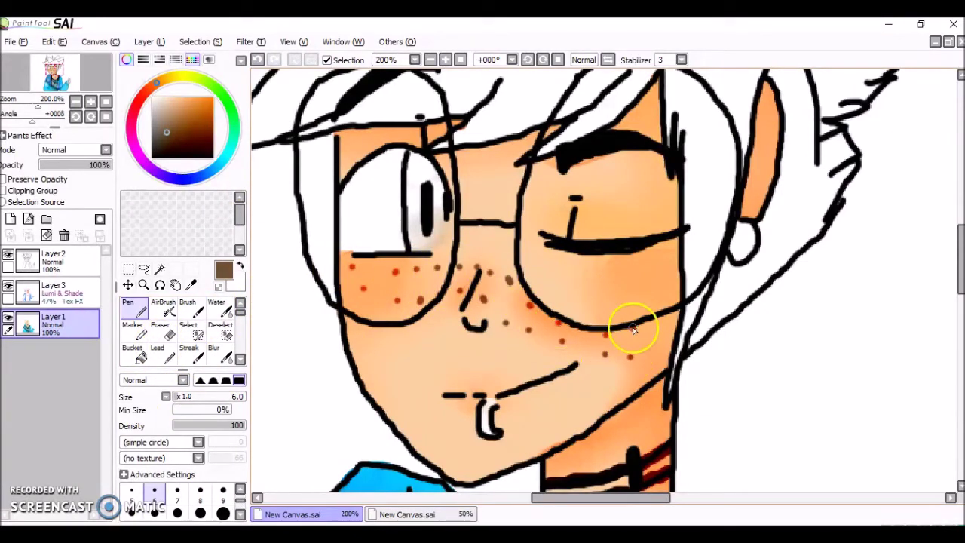
Add more brown freckles on both cheeks inside the lenses, checking them against the reference picture.
{"action": "left_click", "coordinate": [657, 304]}
{"action": "left_click", "coordinate": [649, 293]}
{"action": "left_click", "coordinate": [622, 288]}
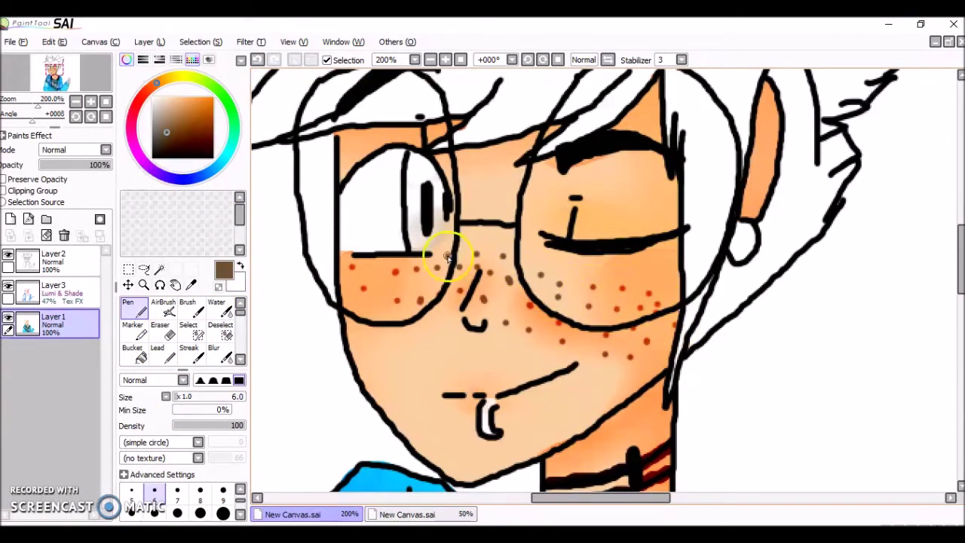
{"action": "key", "text": "alt+Tab"}
{"action": "key", "text": "alt+Tab"}
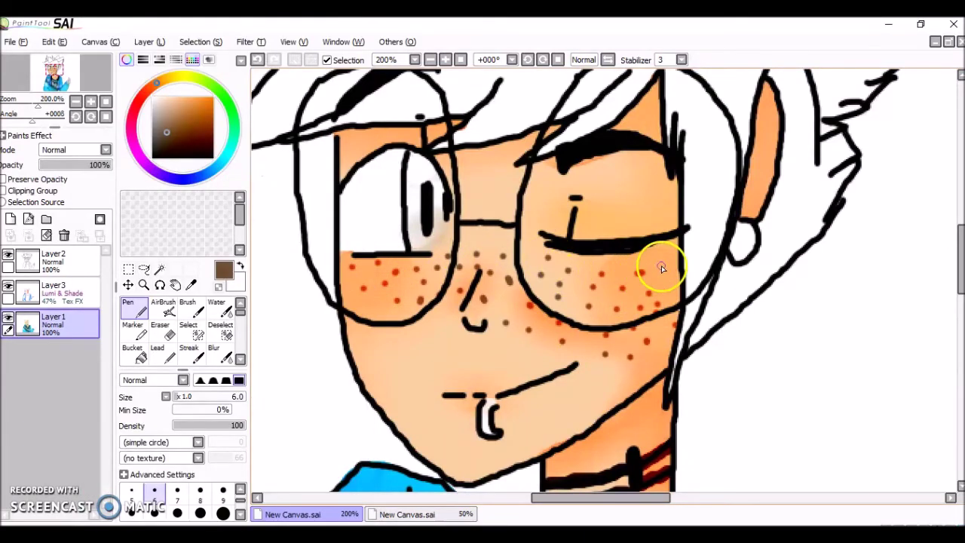
{"action": "key", "text": "alt+Tab"}
{"action": "key", "text": "alt+Tab"}
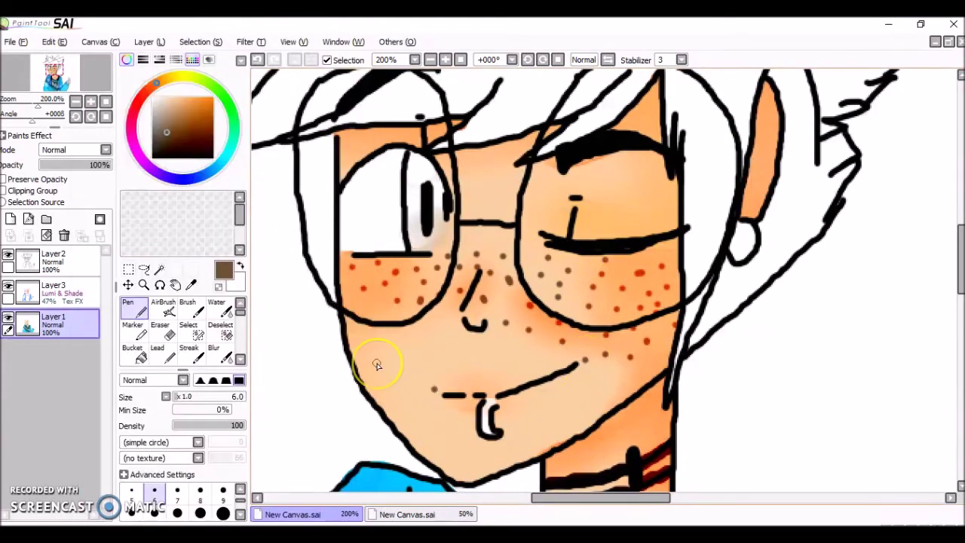
Spread brown freckles below the nose, above the mouth and along the lower cheeks, following the reference picture.
{"action": "key", "text": "alt+Tab"}
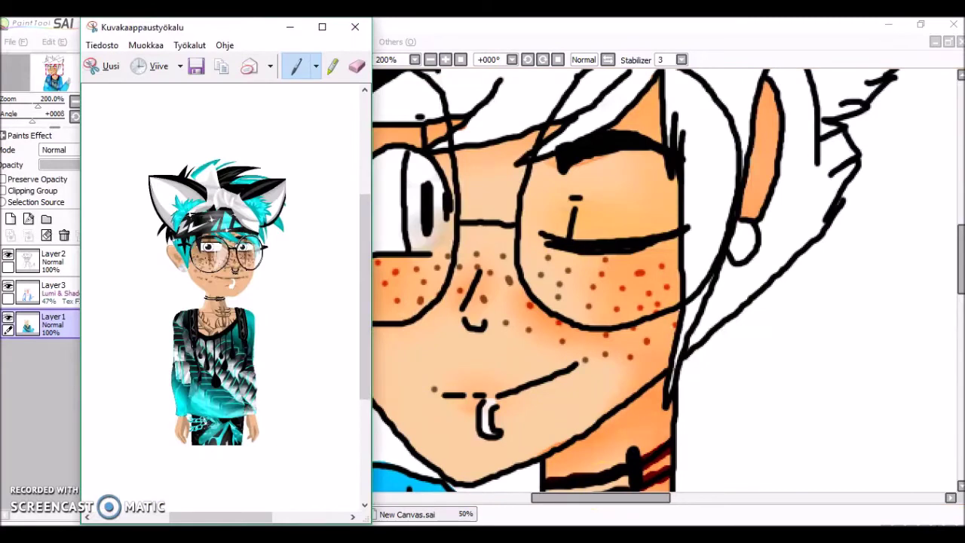
{"action": "key", "text": "alt+Tab"}
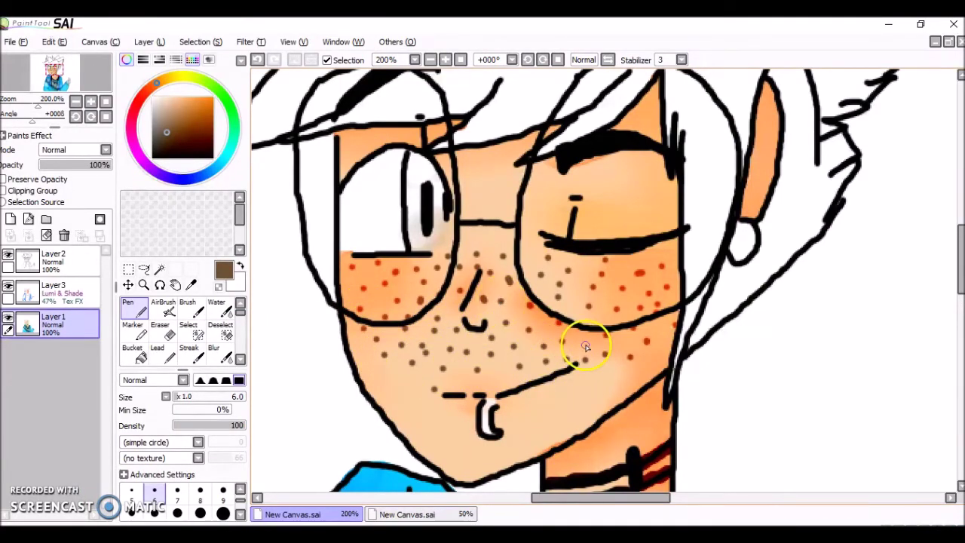
{"action": "left_click", "coordinate": [653, 371]}
{"action": "left_click", "coordinate": [259, 59]}
{"action": "left_click", "coordinate": [643, 381]}
{"action": "left_click", "coordinate": [653, 371]}
{"action": "left_click", "coordinate": [664, 361]}
{"action": "left_click", "coordinate": [666, 339]}
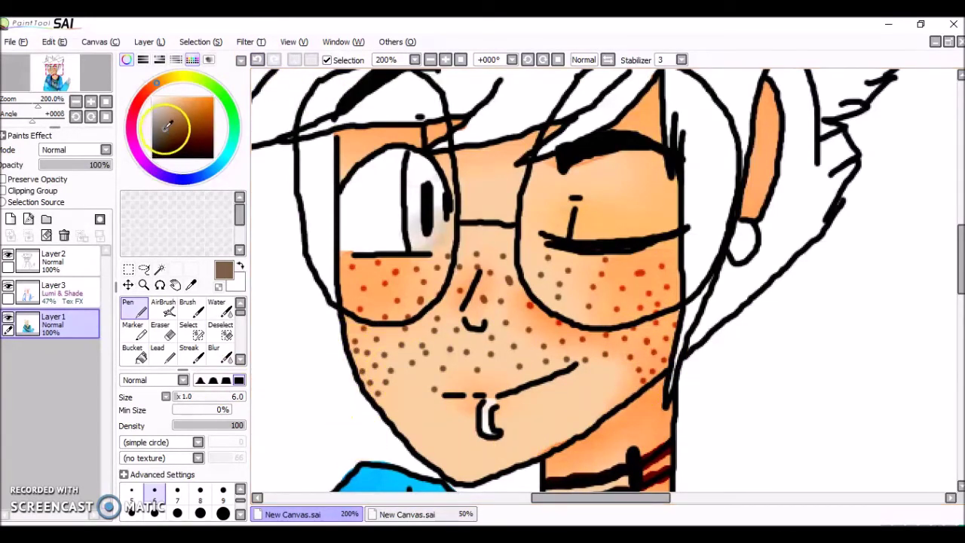
Try brown shading over the freckled face on Layer3 and on Layer1, and undo both strokes.
{"action": "left_click", "coordinate": [53, 290]}
{"action": "left_click", "coordinate": [185, 395]}
{"action": "left_click_drag", "start_coordinate": [377, 370], "coordinate": [480, 323]}
{"action": "left_click", "coordinate": [257, 59]}
{"action": "left_click", "coordinate": [53, 320]}
{"action": "mouse_move", "coordinate": [301, 362]}
{"action": "left_mouse_down"}
{"action": "mouse_move", "coordinate": [322, 334]}
{"action": "mouse_move", "coordinate": [287, 196]}
{"action": "left_mouse_up"}
{"action": "left_click", "coordinate": [258, 59]}
Create a layer above Layer1, paint a brown tint over the freckled cheeks and nose, and set the layer's opacity to 26%.
{"action": "left_click", "coordinate": [11, 219]}
{"action": "left_click_drag", "start_coordinate": [220, 398], "coordinate": [211, 397]}
{"action": "left_click", "coordinate": [88, 165]}
{"action": "mouse_move", "coordinate": [356, 379]}
{"action": "left_mouse_down"}
{"action": "mouse_move", "coordinate": [365, 347]}
{"action": "mouse_move", "coordinate": [426, 310]}
{"action": "mouse_move", "coordinate": [561, 307]}
{"action": "mouse_move", "coordinate": [655, 321]}
{"action": "mouse_move", "coordinate": [512, 301]}
{"action": "mouse_move", "coordinate": [382, 320]}
{"action": "mouse_move", "coordinate": [427, 338]}
{"action": "left_mouse_up"}
{"action": "left_click", "coordinate": [63, 165]}
{"action": "left_click_drag", "start_coordinate": [62, 165], "coordinate": [57, 165]}
Soften the brown tint on Layer4 with Blur at size 17 and erase its spill outside the jaw with the Eraser at size 42.
{"action": "left_click", "coordinate": [218, 351]}
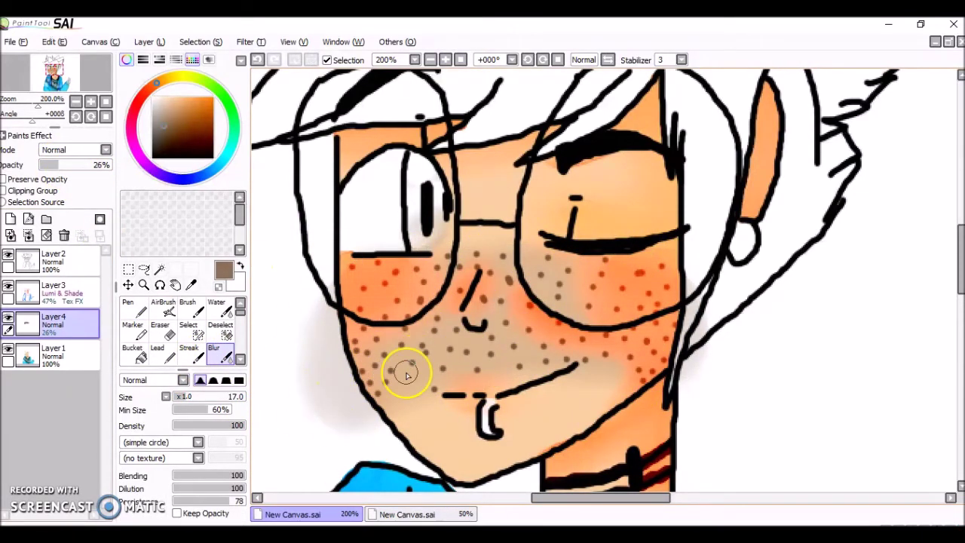
{"action": "left_click", "coordinate": [161, 330]}
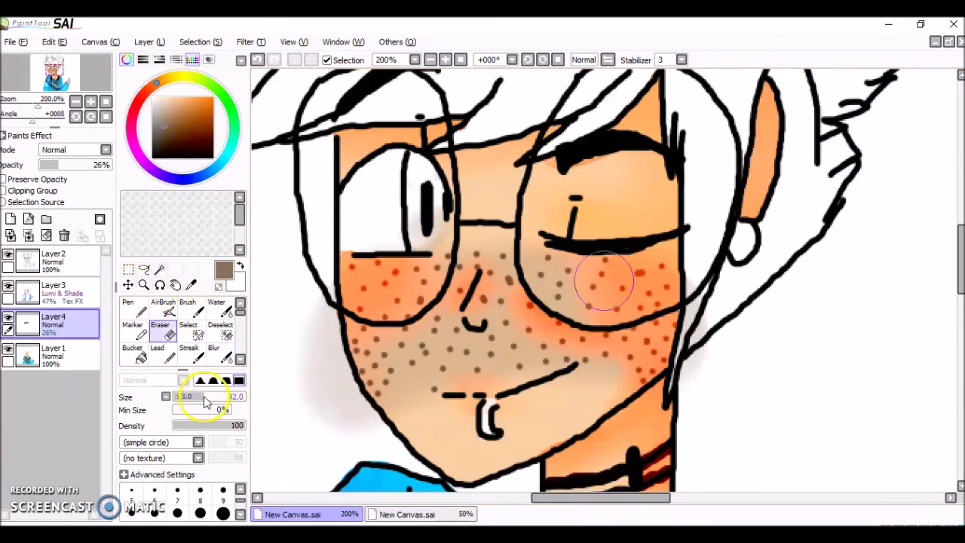
{"action": "mouse_move", "coordinate": [335, 436]}
{"action": "left_mouse_down"}
{"action": "mouse_move", "coordinate": [304, 324]}
{"action": "mouse_move", "coordinate": [302, 369]}
{"action": "mouse_move", "coordinate": [359, 440]}
{"action": "left_mouse_up"}
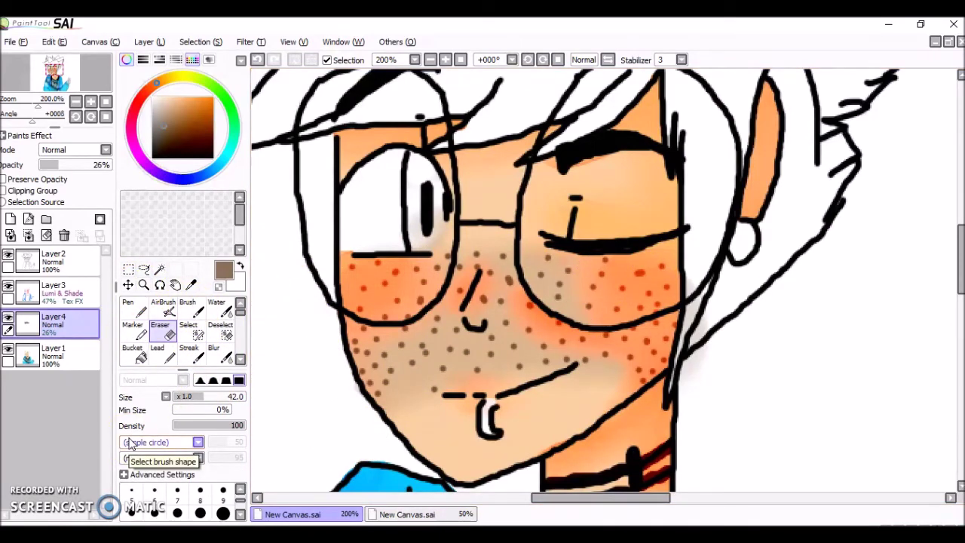
Select the whole raised hand on Layer2 with the Magic Wand and fill the gaps with the Select pen at size 8.
{"action": "left_click", "coordinate": [53, 355]}
{"action": "left_click", "coordinate": [143, 284]}
{"action": "left_click", "coordinate": [124, 392]}
{"action": "left_click", "coordinate": [915, 233]}
{"action": "left_click_drag", "start_coordinate": [961, 240], "coordinate": [962, 266]}
{"action": "left_click_drag", "start_coordinate": [959, 302], "coordinate": [960, 307]}
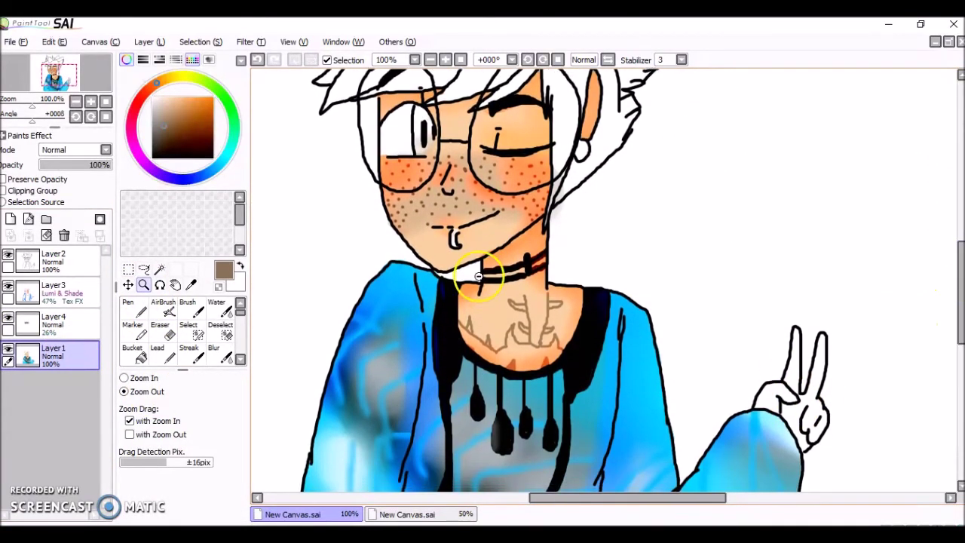
{"action": "left_click", "coordinate": [159, 269]}
{"action": "left_click", "coordinate": [868, 414]}
{"action": "left_click", "coordinate": [294, 60]}
{"action": "left_click", "coordinate": [65, 261]}
{"action": "left_click", "coordinate": [767, 397]}
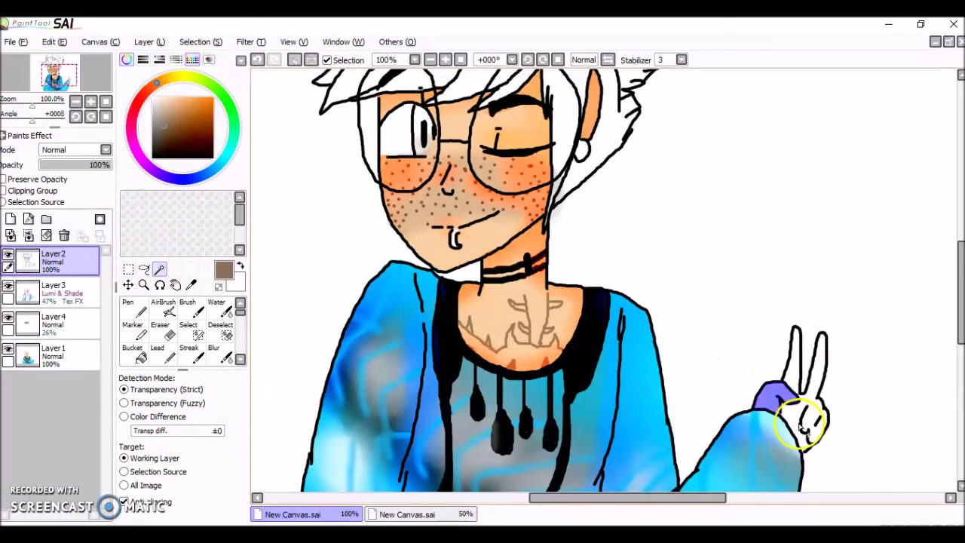
{"action": "left_click", "coordinate": [803, 427]}
{"action": "left_click", "coordinate": [796, 358]}
{"action": "left_click", "coordinate": [815, 413]}
{"action": "left_click", "coordinate": [193, 331]}
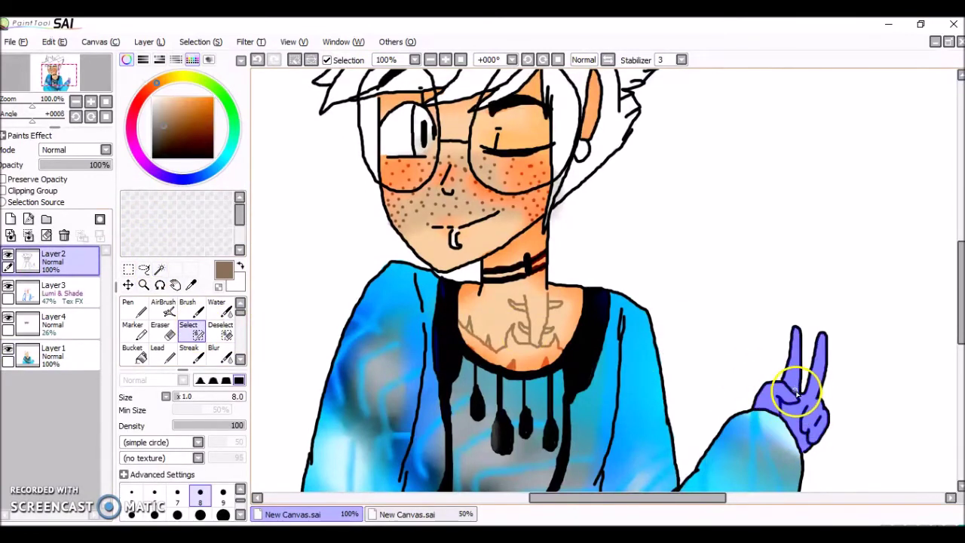
Sample the chest's skin colour on Layer1 for the Brush and set its size to 17.
{"action": "left_click", "coordinate": [53, 354]}
{"action": "left_click", "coordinate": [192, 285]}
{"action": "left_click", "coordinate": [482, 320]}
{"action": "left_click", "coordinate": [189, 309]}
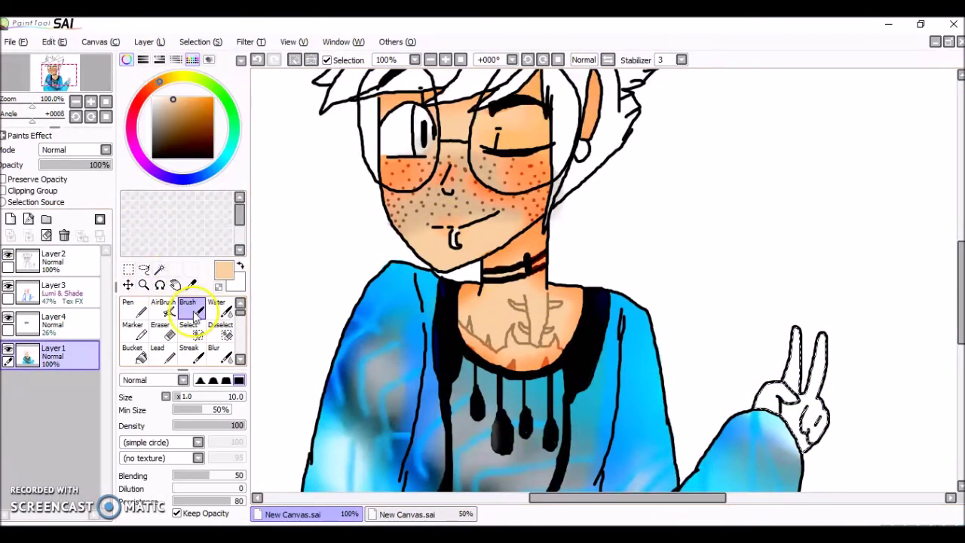
{"action": "left_click", "coordinate": [187, 398]}
Try several blending modes on Layer4, settle on Overlay, and return to Layer1.
{"action": "left_click", "coordinate": [45, 330]}
{"action": "left_click", "coordinate": [74, 150]}
{"action": "left_click", "coordinate": [72, 206]}
{"action": "left_click", "coordinate": [74, 151]}
{"action": "left_click", "coordinate": [74, 172]}
{"action": "left_click", "coordinate": [73, 150]}
{"action": "left_click", "coordinate": [77, 184]}
{"action": "left_click", "coordinate": [81, 153]}
{"action": "left_click", "coordinate": [82, 194]}
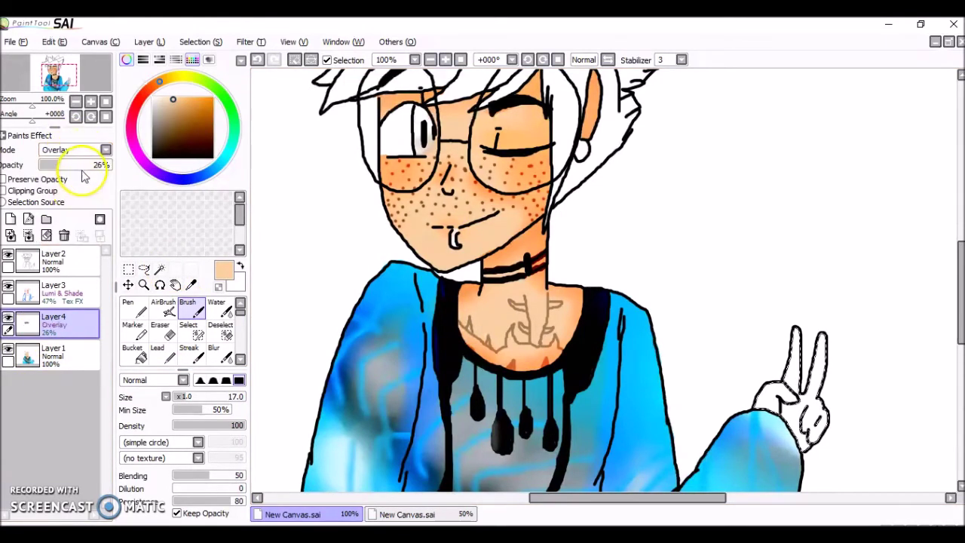
{"action": "left_click", "coordinate": [53, 354]}
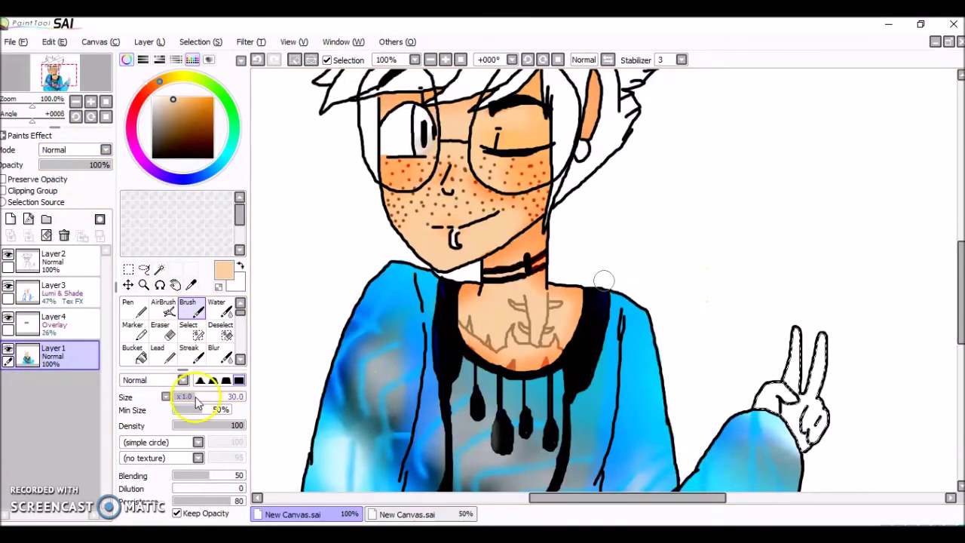
Fill the raised hand on Layer1 with skin colour at Brush size 34 and shade its edges red-orange at size 17 on Layer3.
{"action": "left_click", "coordinate": [198, 400]}
{"action": "left_click_drag", "start_coordinate": [770, 399], "coordinate": [798, 362]}
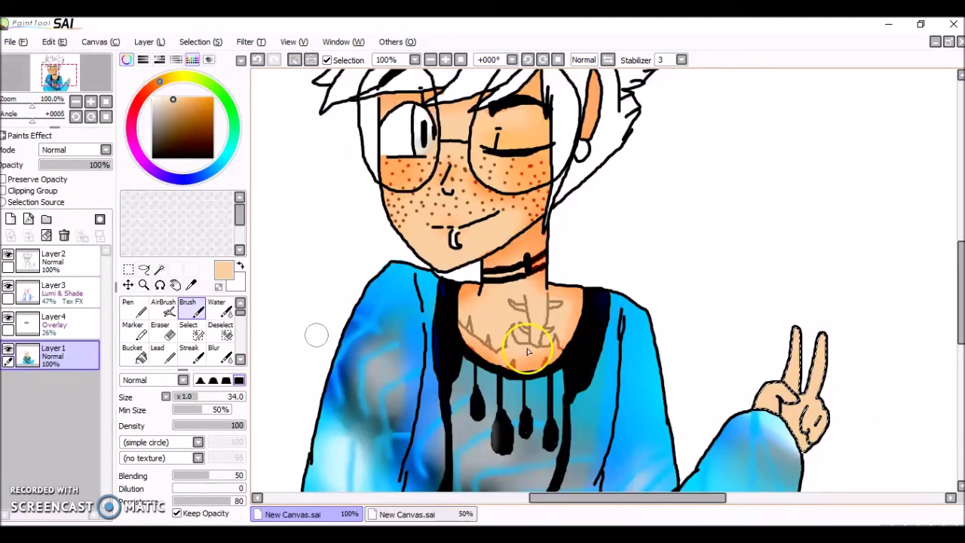
{"action": "left_click", "coordinate": [67, 292]}
{"action": "left_click_drag", "start_coordinate": [176, 98], "coordinate": [144, 95]}
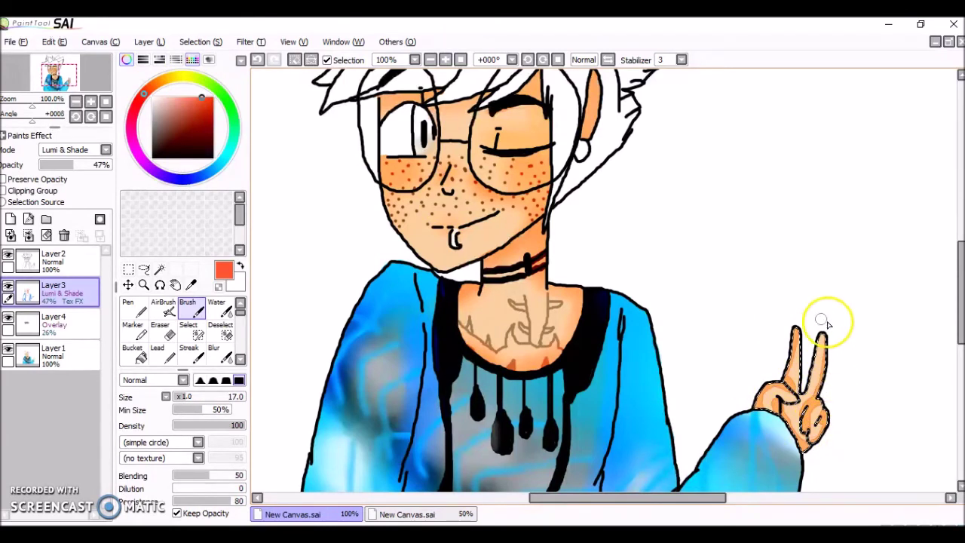
Soften the hand's shading with Blur at size 17 and clear the selection around the hand.
{"action": "left_click", "coordinate": [219, 356]}
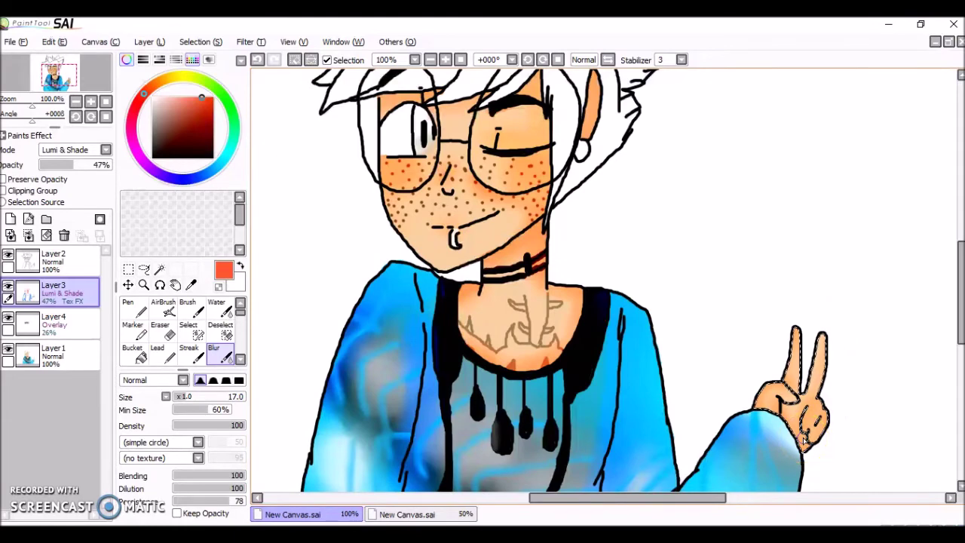
{"action": "left_click", "coordinate": [220, 330]}
{"action": "left_click", "coordinate": [799, 339]}
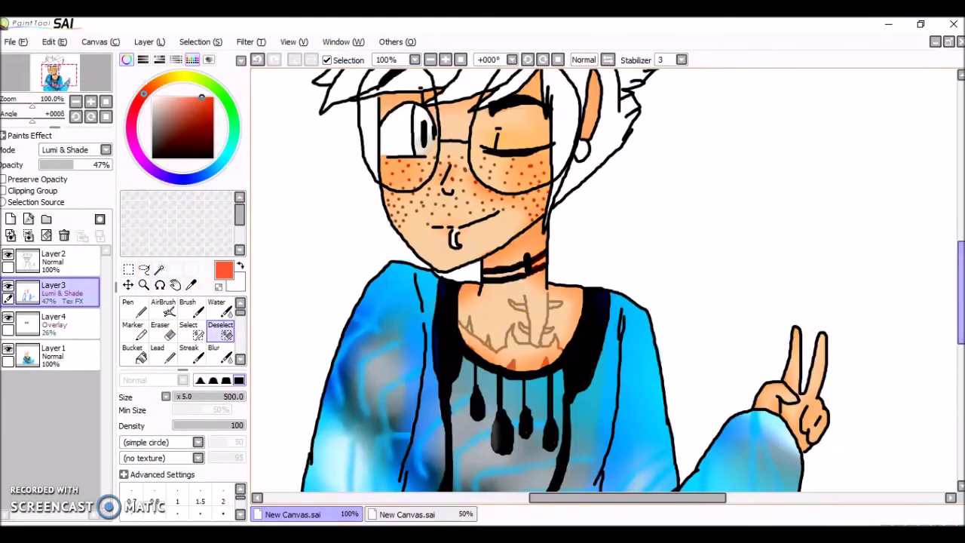
Return to Layer1 and choose a muted brown for the Brush at size 8.
{"action": "left_click_drag", "start_coordinate": [961, 291], "coordinate": [962, 274]}
{"action": "left_click", "coordinate": [71, 356]}
{"action": "left_click", "coordinate": [193, 309]}
{"action": "left_click", "coordinate": [162, 133]}
{"action": "left_click", "coordinate": [159, 80]}
{"action": "left_click", "coordinate": [158, 82]}
{"action": "left_click", "coordinate": [167, 126]}
{"action": "left_click", "coordinate": [179, 396]}
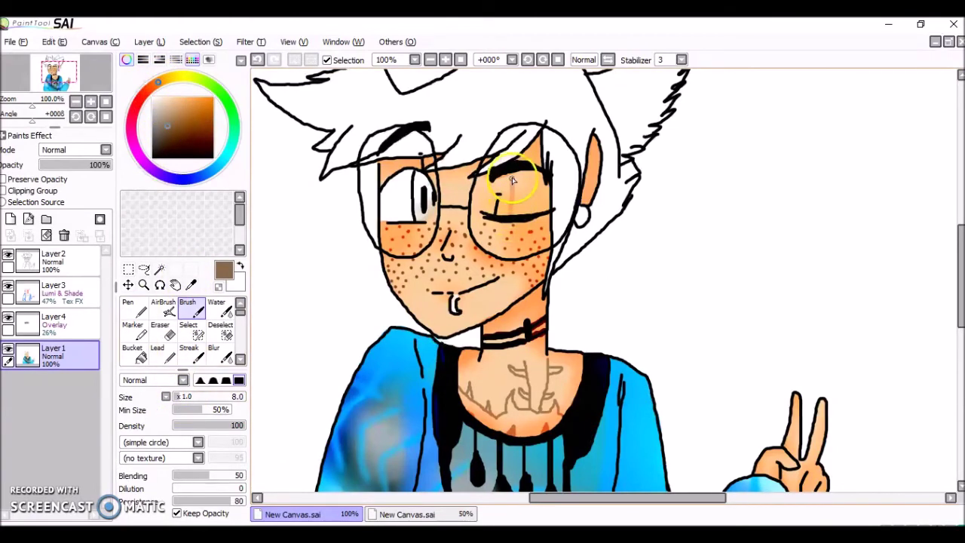
{"action": "key", "text": "alt+Tab"}
{"action": "key", "text": "alt+Tab"}
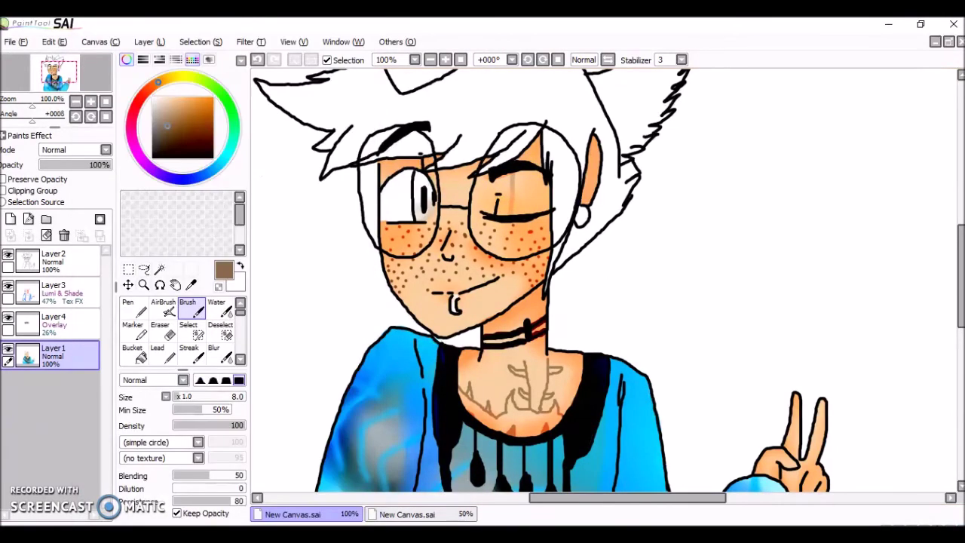
{"action": "left_click_drag", "start_coordinate": [494, 169], "coordinate": [516, 184]}
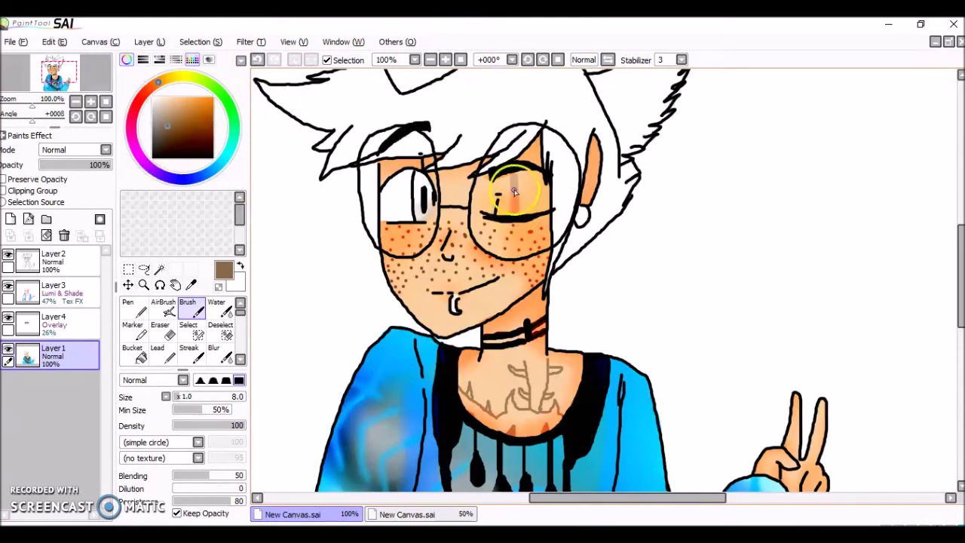
{"action": "left_click", "coordinate": [257, 59]}
Paint a tapered vertical brown stripe through each eye on Layer1 with the Pen at size 9.
{"action": "left_click", "coordinate": [135, 308]}
{"action": "left_click", "coordinate": [181, 397]}
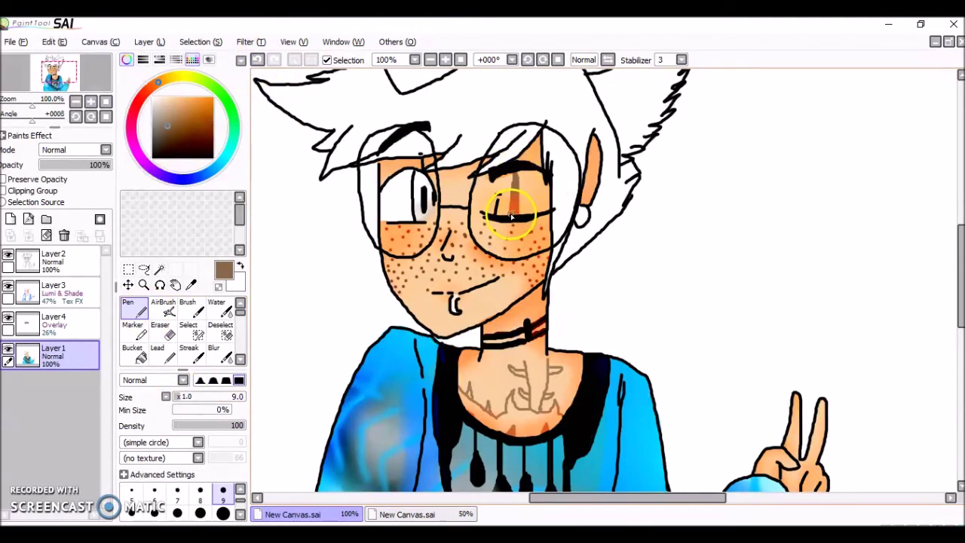
{"action": "left_click_drag", "start_coordinate": [405, 154], "coordinate": [407, 255]}
{"action": "key", "text": "ctrl+z"}
{"action": "left_click", "coordinate": [202, 427]}
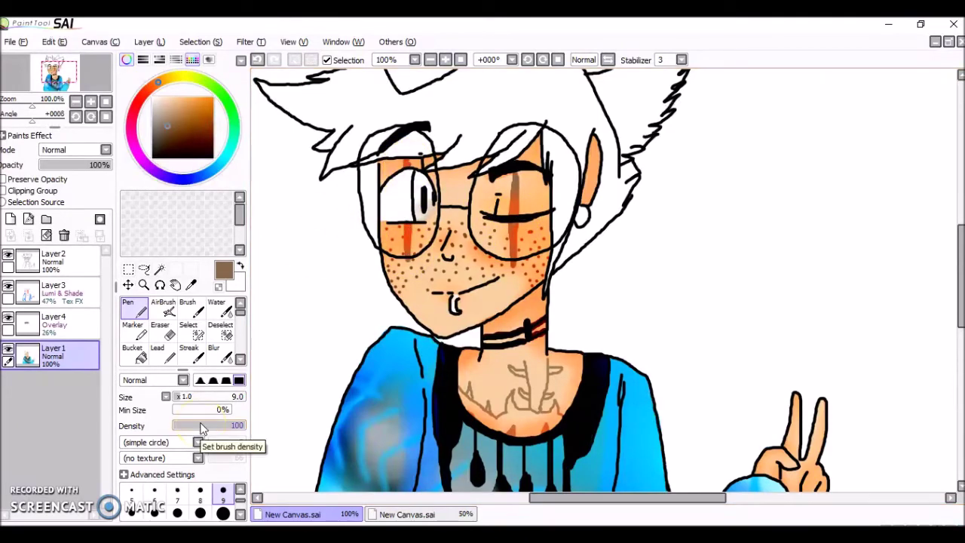
Select the bow's loops and knot and the earring on Layer2 with the Magic Wand.
{"action": "left_click", "coordinate": [144, 284]}
{"action": "left_click", "coordinate": [178, 394]}
{"action": "scroll", "coordinate": [947, 209], "scroll_direction": "up", "scroll_amount": 5}
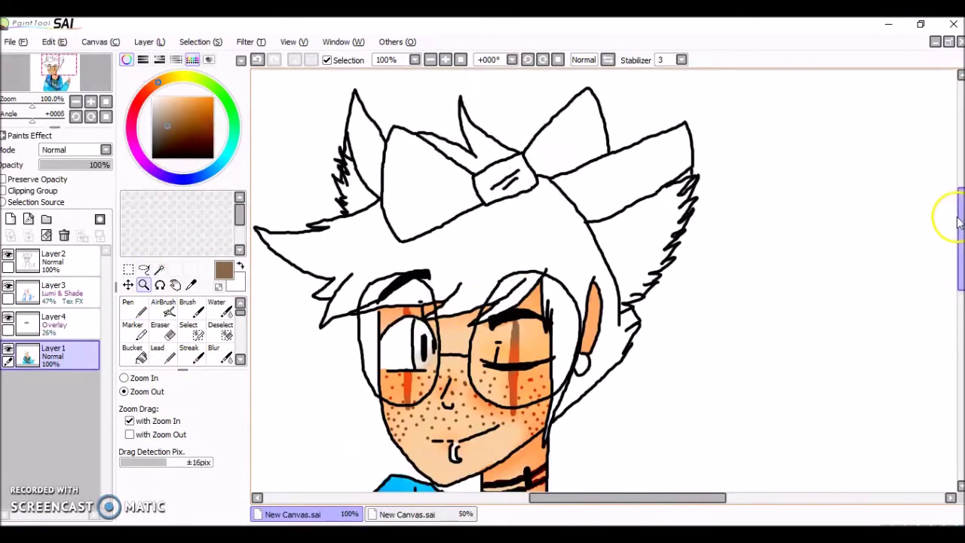
{"action": "left_click", "coordinate": [159, 269]}
{"action": "left_click", "coordinate": [603, 302]}
{"action": "left_click", "coordinate": [258, 61]}
{"action": "left_click", "coordinate": [53, 260]}
{"action": "left_click", "coordinate": [499, 181]}
{"action": "left_click", "coordinate": [596, 162]}
Shade the edges of the bow and the earring in light salmon on Layer3 with the Brush at size 24.
{"action": "left_click", "coordinate": [188, 309]}
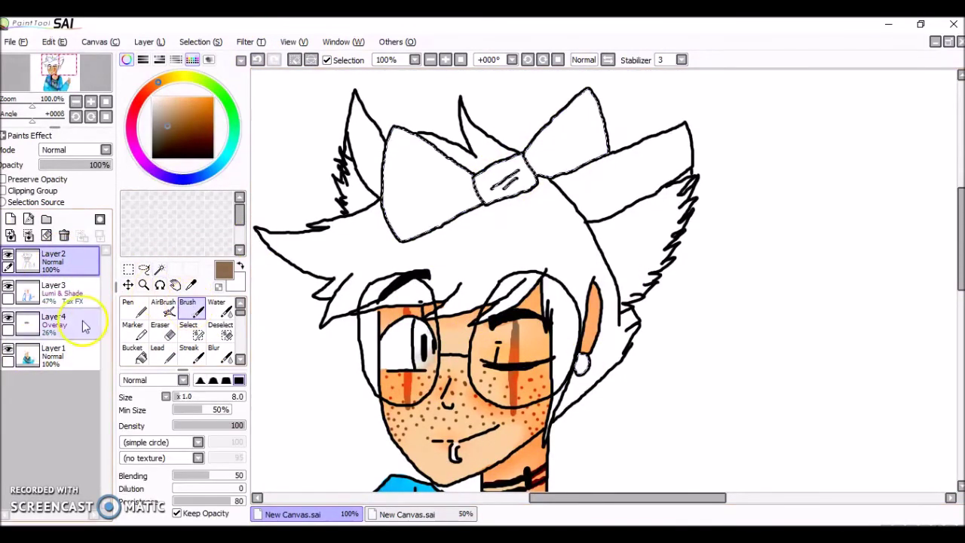
{"action": "left_click", "coordinate": [52, 290]}
{"action": "left_click", "coordinate": [189, 100]}
{"action": "left_click_drag", "start_coordinate": [186, 104], "coordinate": [190, 99]}
{"action": "left_click", "coordinate": [258, 61]}
{"action": "left_click", "coordinate": [193, 397]}
{"action": "left_click_drag", "start_coordinate": [385, 143], "coordinate": [475, 169]}
{"action": "mouse_move", "coordinate": [531, 157]}
{"action": "left_mouse_down"}
{"action": "mouse_move", "coordinate": [609, 96]}
{"action": "mouse_move", "coordinate": [606, 163]}
{"action": "left_mouse_up"}
{"action": "left_click_drag", "start_coordinate": [482, 208], "coordinate": [470, 194]}
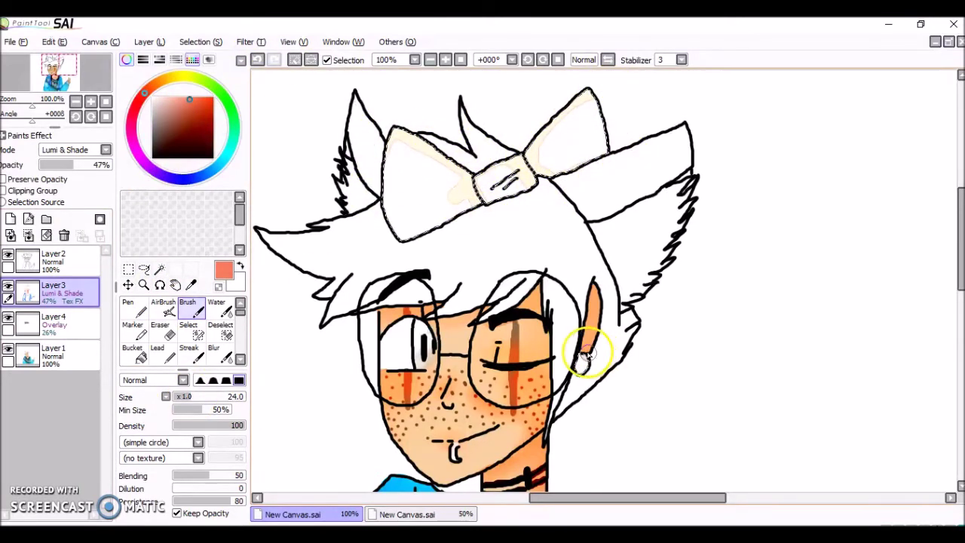
Soften the bow and earring shading with Blur at size 31 and clear the selection.
{"action": "left_click", "coordinate": [219, 353]}
{"action": "mouse_move", "coordinate": [460, 172]}
{"action": "left_mouse_down"}
{"action": "mouse_move", "coordinate": [493, 188]}
{"action": "mouse_move", "coordinate": [571, 123]}
{"action": "left_mouse_up"}
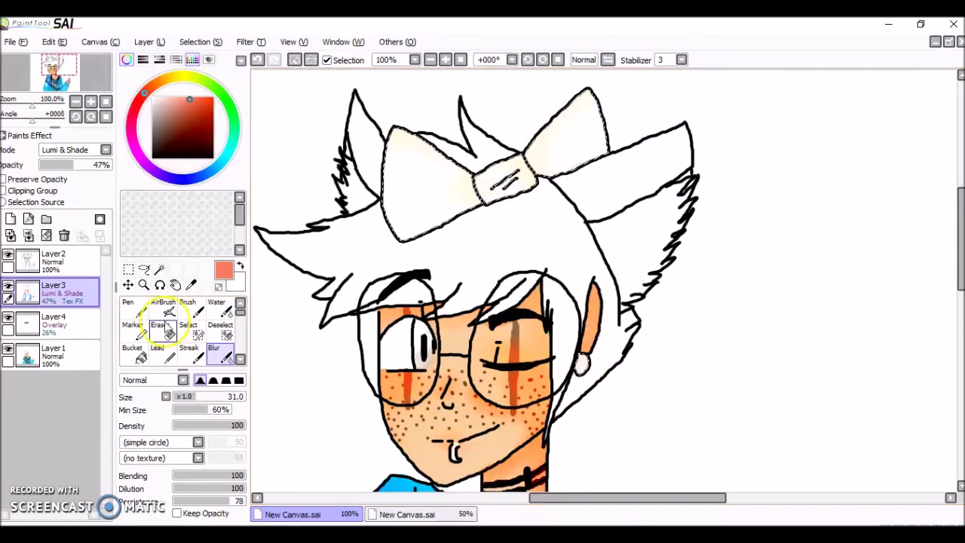
{"action": "left_click", "coordinate": [222, 333]}
{"action": "left_click_drag", "start_coordinate": [482, 177], "coordinate": [469, 336]}
Select the hair on Layer2 with the Magic Wand, including the fringe, side strands and tuft behind the bow.
{"action": "left_click", "coordinate": [80, 270]}
{"action": "left_click", "coordinate": [159, 270]}
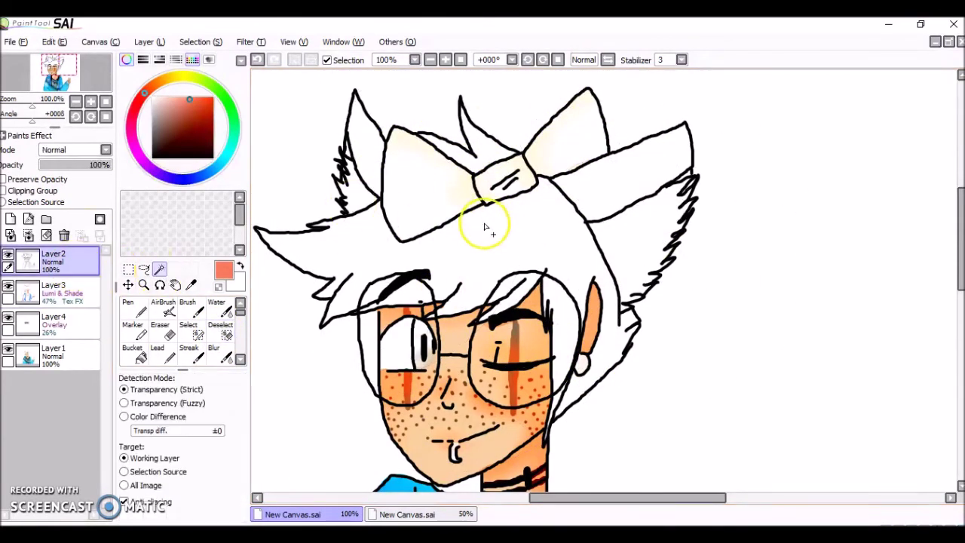
{"action": "left_click", "coordinate": [483, 221]}
{"action": "left_click", "coordinate": [377, 290]}
{"action": "left_click", "coordinate": [565, 324]}
{"action": "left_click", "coordinate": [549, 420]}
{"action": "left_click", "coordinate": [463, 151]}
Fill the gaps in the hair selection with the Select pen at size 8, using size 2 for the thin tips.
{"action": "left_click", "coordinate": [188, 330]}
{"action": "left_click", "coordinate": [423, 135]}
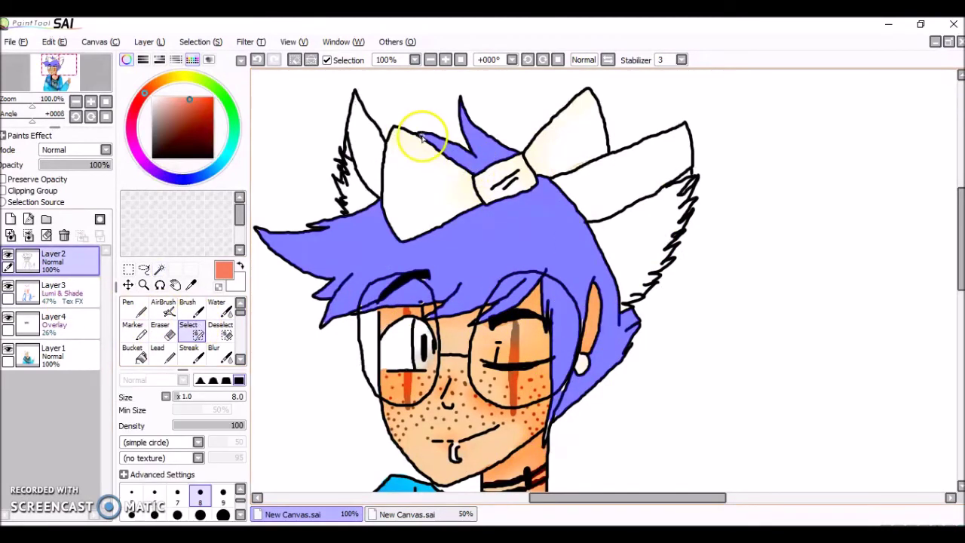
{"action": "mouse_move", "coordinate": [375, 306]}
{"action": "left_mouse_down"}
{"action": "mouse_move", "coordinate": [323, 323]}
{"action": "mouse_move", "coordinate": [427, 340]}
{"action": "mouse_move", "coordinate": [467, 308]}
{"action": "mouse_move", "coordinate": [427, 300]}
{"action": "left_mouse_up"}
{"action": "left_click_drag", "start_coordinate": [552, 308], "coordinate": [550, 308]}
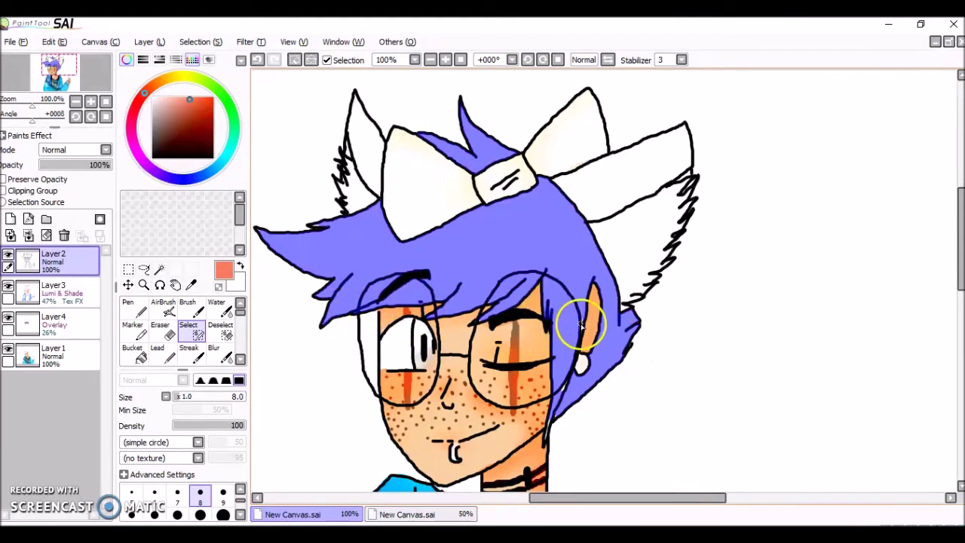
{"action": "left_click", "coordinate": [176, 398]}
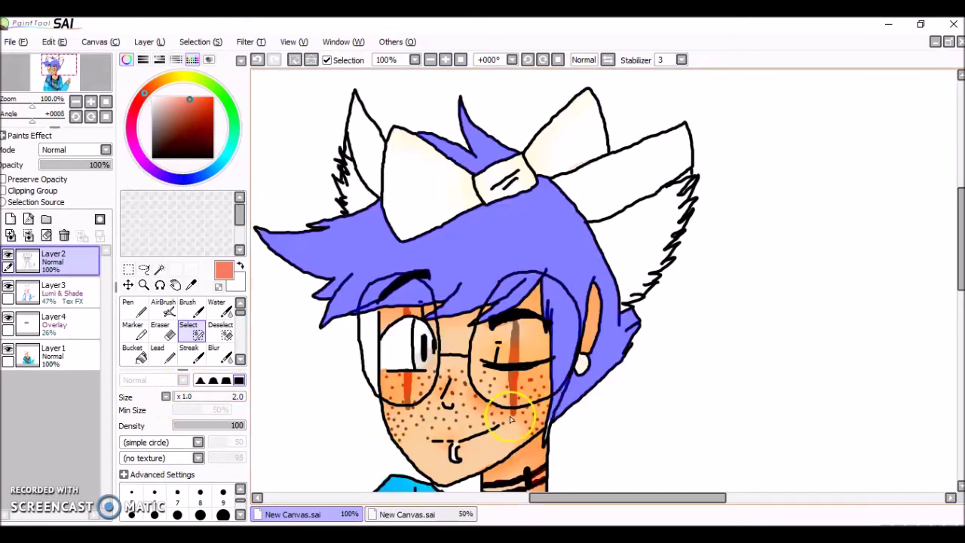
{"action": "left_click_drag", "start_coordinate": [553, 421], "coordinate": [548, 440]}
{"action": "left_click_drag", "start_coordinate": [305, 234], "coordinate": [312, 222]}
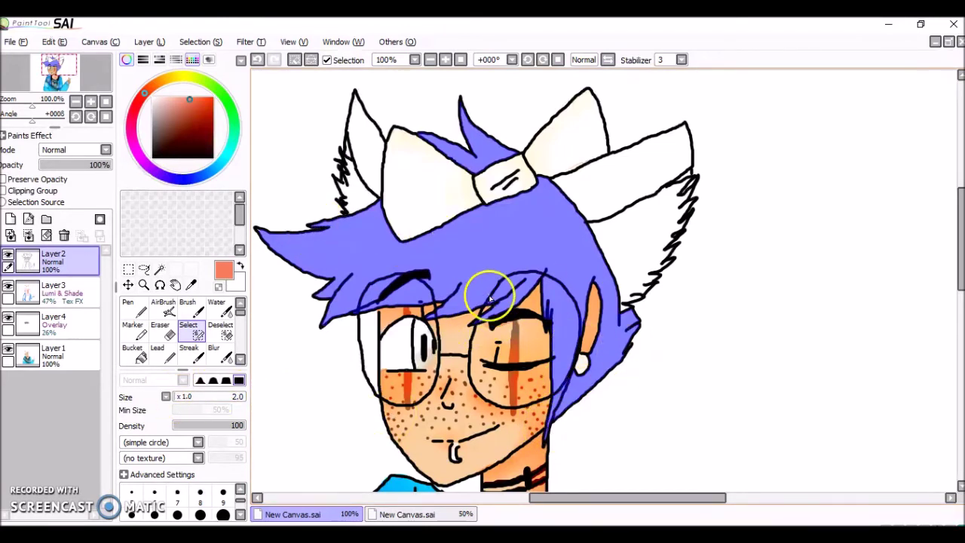
Fill the selected hair on Layer1 with the hoodie's bright blue using the Brush at size 100.
{"action": "left_click", "coordinate": [72, 358]}
{"action": "left_click", "coordinate": [192, 310]}
{"action": "left_click", "coordinate": [341, 534]}
{"action": "left_click", "coordinate": [46, 445]}
{"action": "right_click", "coordinate": [396, 484]}
{"action": "left_click", "coordinate": [226, 398]}
{"action": "left_click_drag", "start_coordinate": [229, 400], "coordinate": [245, 397]}
{"action": "mouse_move", "coordinate": [290, 242]}
{"action": "left_mouse_down"}
{"action": "mouse_move", "coordinate": [560, 277]}
{"action": "mouse_move", "coordinate": [471, 151]}
{"action": "left_mouse_up"}
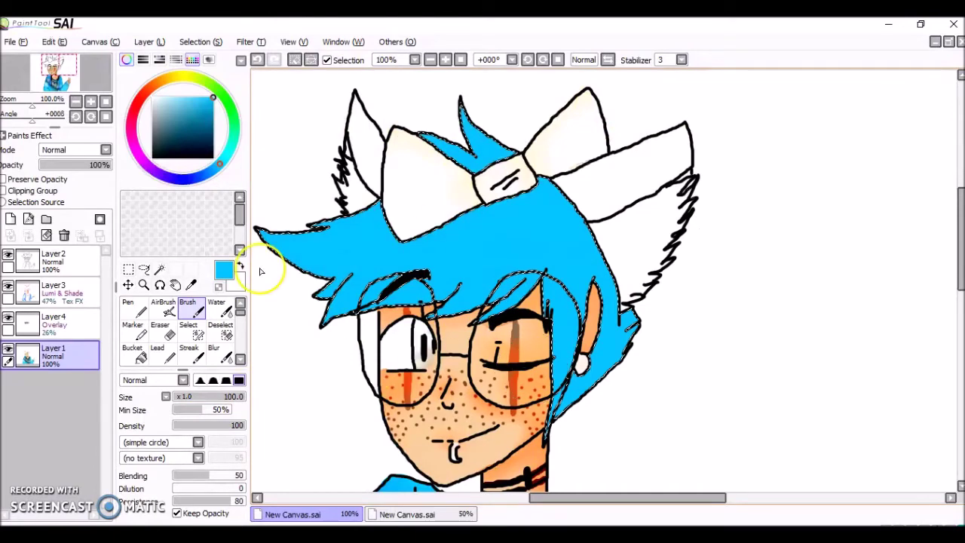
Check the hair against the reference, choose black as the colour and set the Brush size to 25.
{"action": "key", "text": "alt+Tab"}
{"action": "key", "text": "alt+Tab"}
{"action": "left_click", "coordinate": [152, 160]}
{"action": "left_click", "coordinate": [223, 398]}
{"action": "left_click", "coordinate": [206, 398]}
{"action": "left_click", "coordinate": [192, 398]}
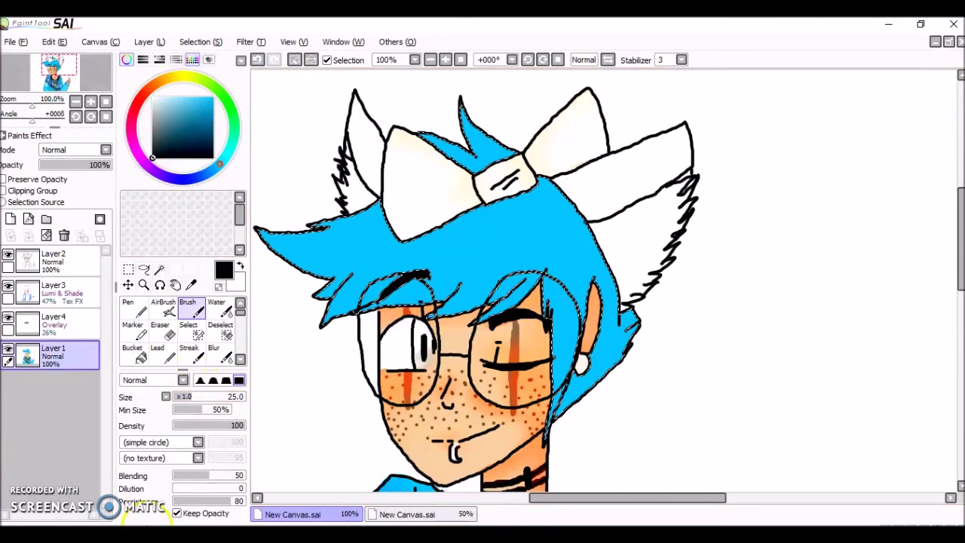
Outline the dark part of the hair on Layer1 in black with the Pen at size 9, following the reference.
{"action": "left_click_drag", "start_coordinate": [371, 217], "coordinate": [323, 240]}
{"action": "left_click", "coordinate": [258, 60]}
{"action": "left_click", "coordinate": [135, 309]}
{"action": "left_click_drag", "start_coordinate": [382, 214], "coordinate": [309, 245]}
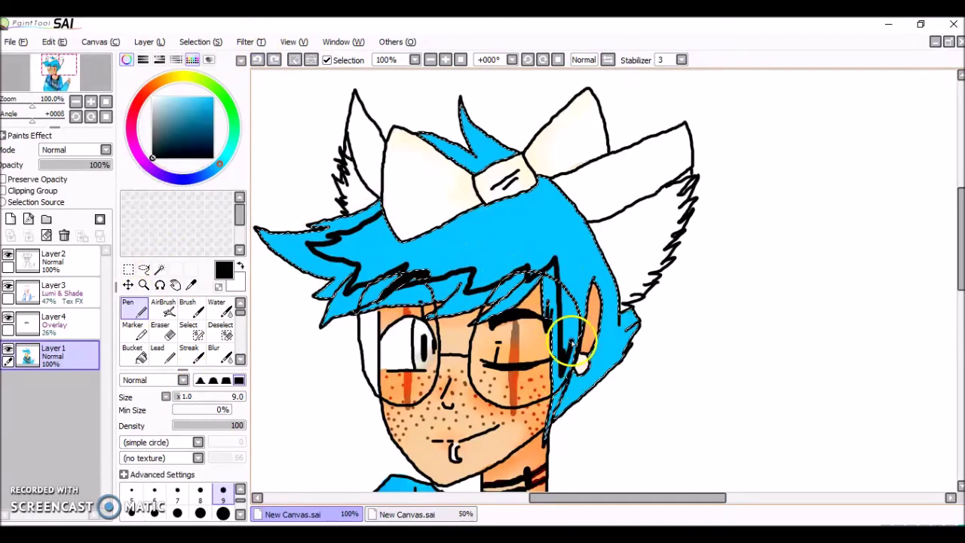
{"action": "key", "text": "alt+Tab"}
{"action": "key", "text": "alt+Tab"}
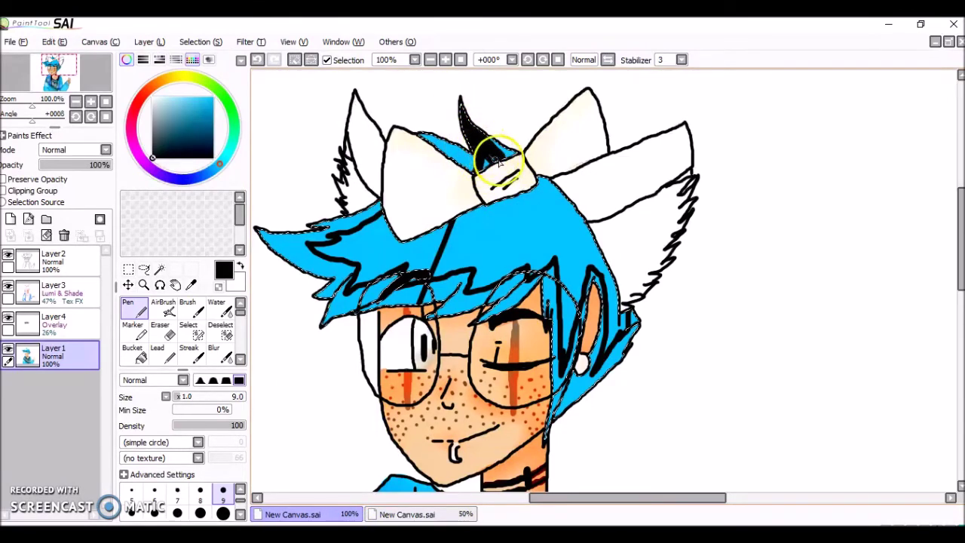
Fill the upper hair black with the Pen at sizes 12 to 32 and blend it into the blue tips with Blur at size 31.
{"action": "left_click", "coordinate": [194, 397]}
{"action": "left_click_drag", "start_coordinate": [385, 245], "coordinate": [392, 238]}
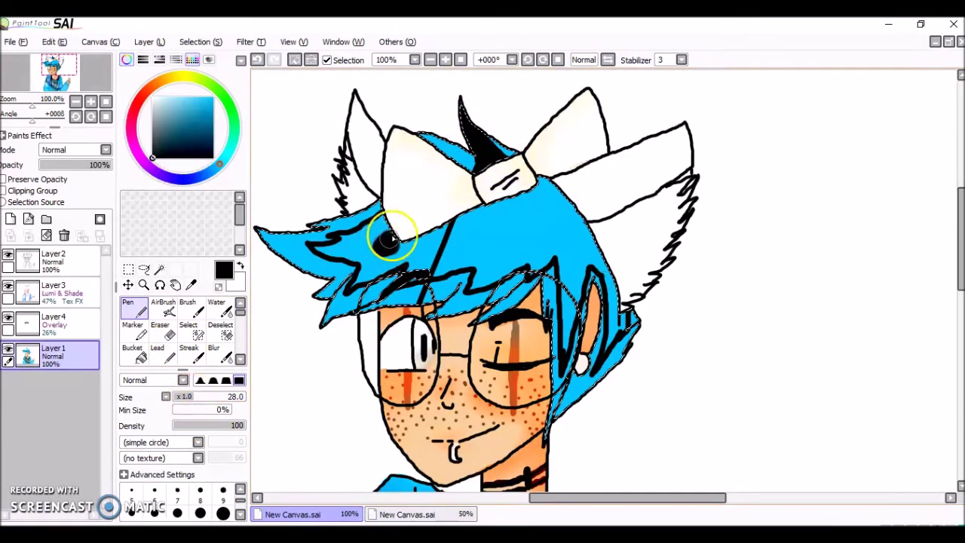
{"action": "left_click", "coordinate": [180, 397]}
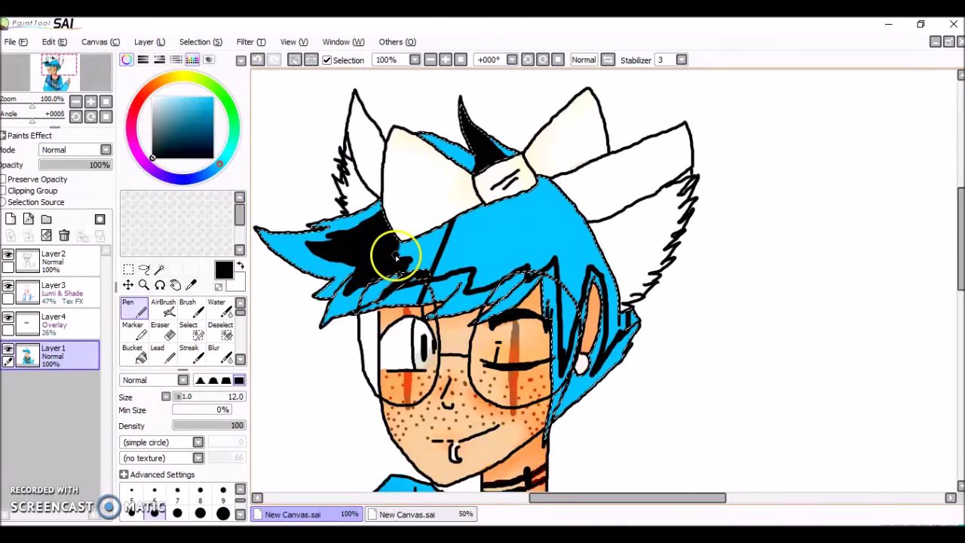
{"action": "left_click_drag", "start_coordinate": [178, 397], "coordinate": [193, 397]}
{"action": "left_click_drag", "start_coordinate": [505, 216], "coordinate": [419, 238]}
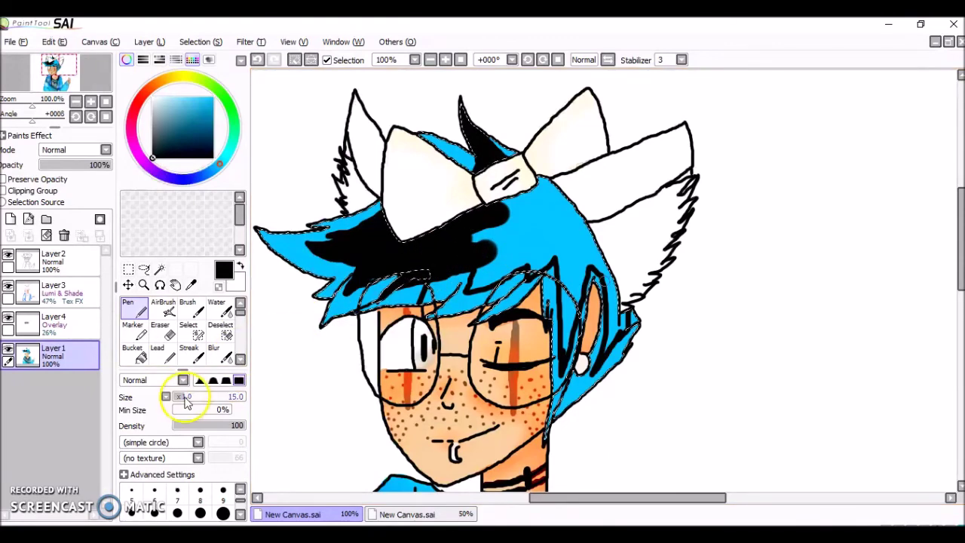
{"action": "left_click", "coordinate": [177, 514]}
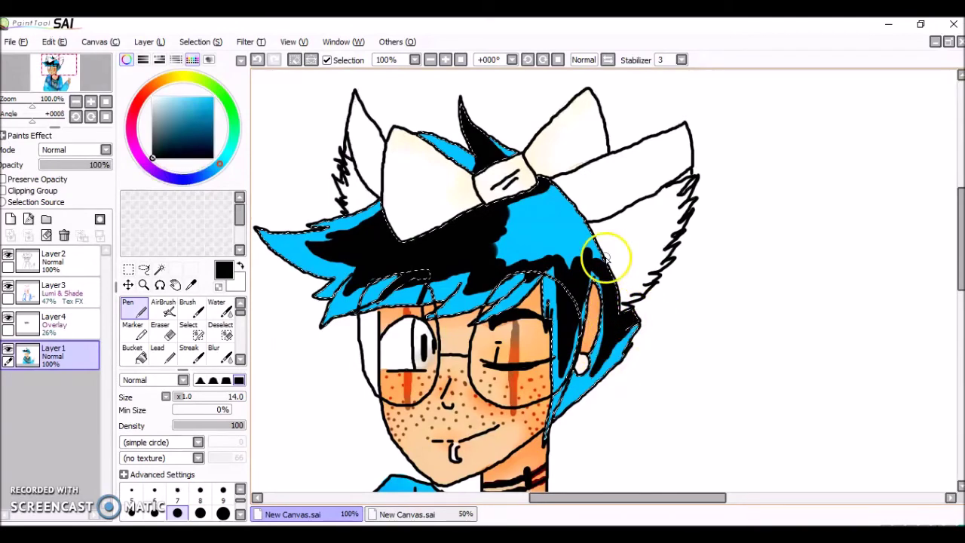
{"action": "left_click", "coordinate": [196, 397]}
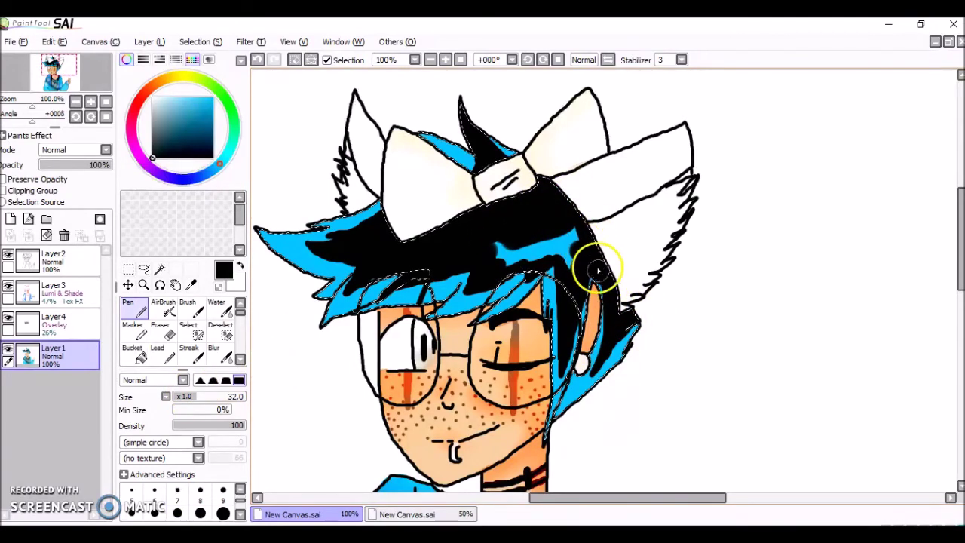
{"action": "left_click", "coordinate": [215, 353]}
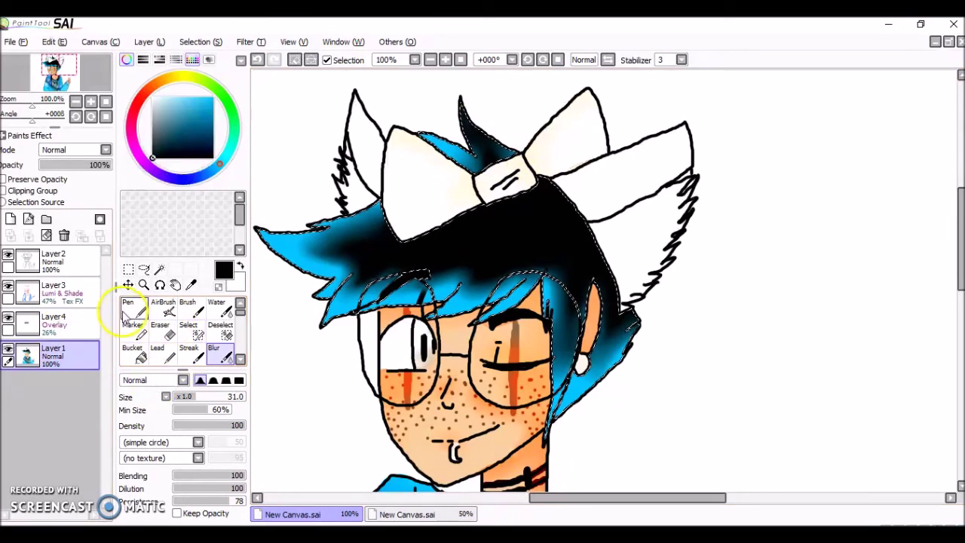
Paint pale grey-blue highlights across the black hair on Layer3 with the Brush at size 25.
{"action": "left_click", "coordinate": [54, 321]}
{"action": "left_click", "coordinate": [189, 309]}
{"action": "left_click", "coordinate": [169, 124]}
{"action": "left_click_drag", "start_coordinate": [165, 128], "coordinate": [166, 107]}
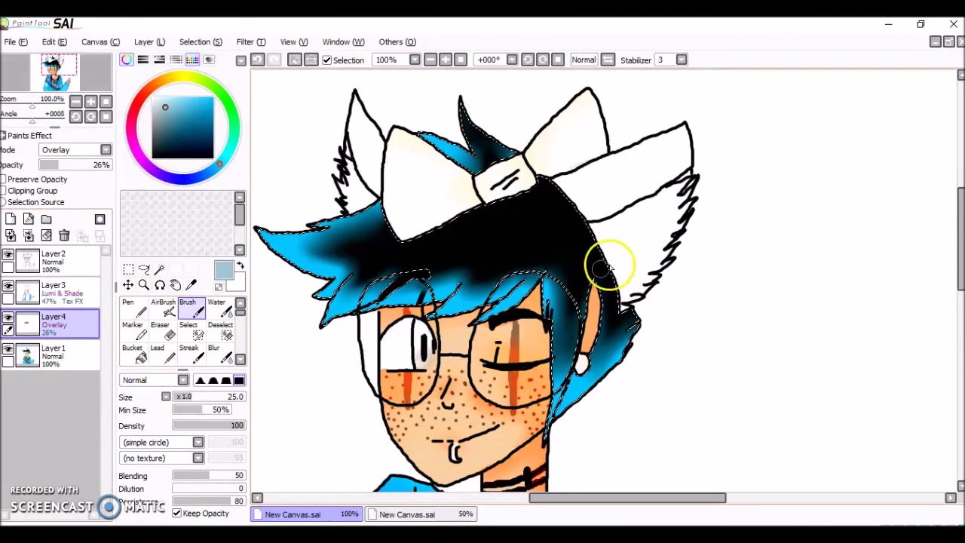
{"action": "left_click", "coordinate": [68, 292]}
{"action": "left_click_drag", "start_coordinate": [461, 237], "coordinate": [388, 239]}
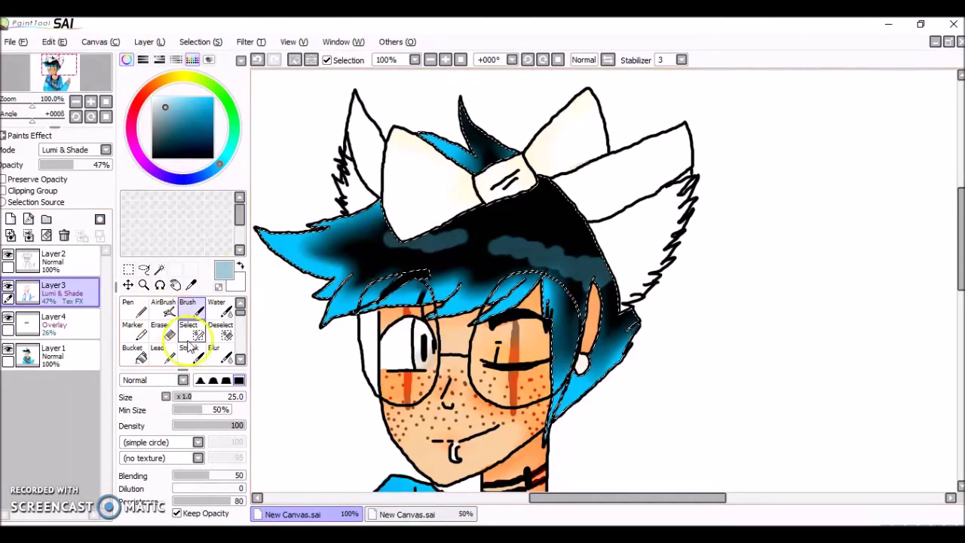
Soften the hair highlights with Blur at size 31 and clear the hair selection.
{"action": "left_click", "coordinate": [215, 351]}
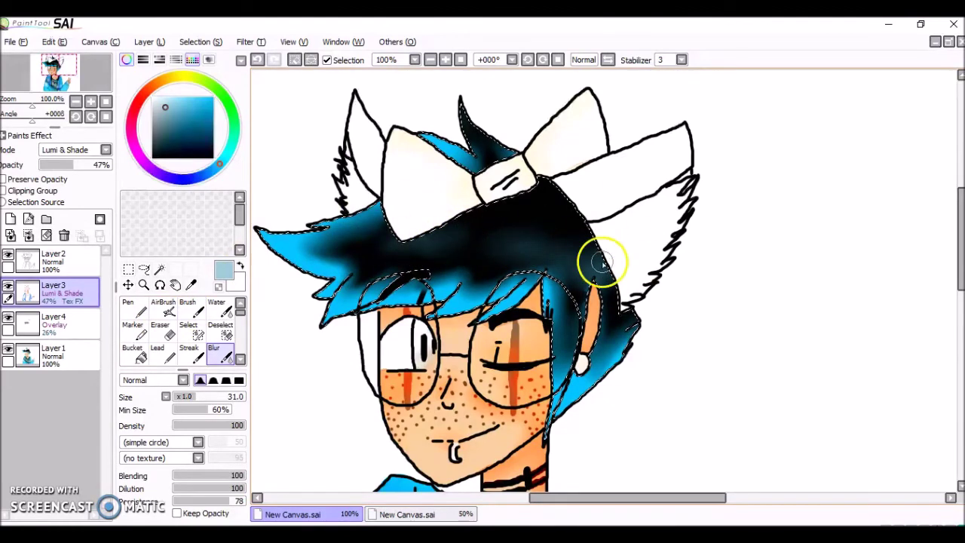
{"action": "left_click_drag", "start_coordinate": [959, 252], "coordinate": [961, 263]}
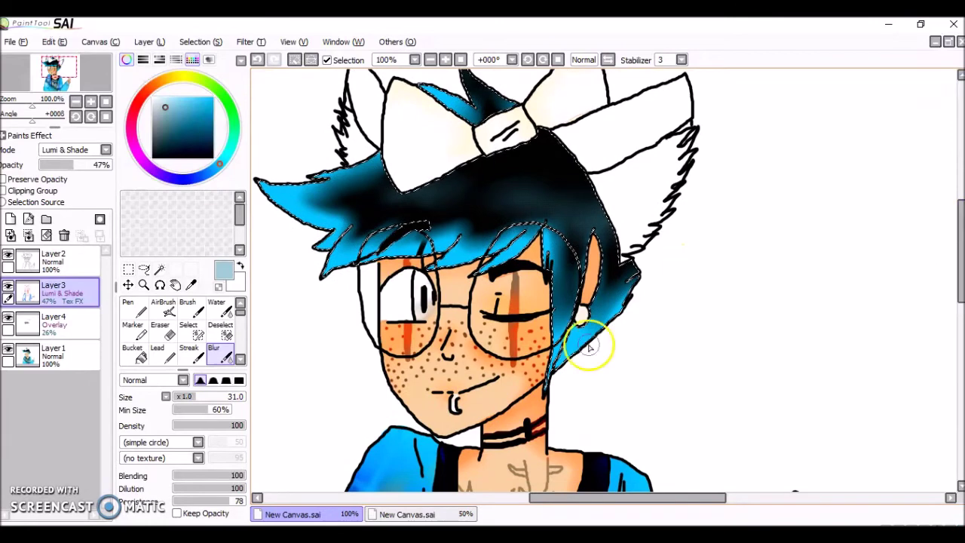
{"action": "left_click", "coordinate": [220, 331]}
{"action": "left_click_drag", "start_coordinate": [398, 230], "coordinate": [350, 172]}
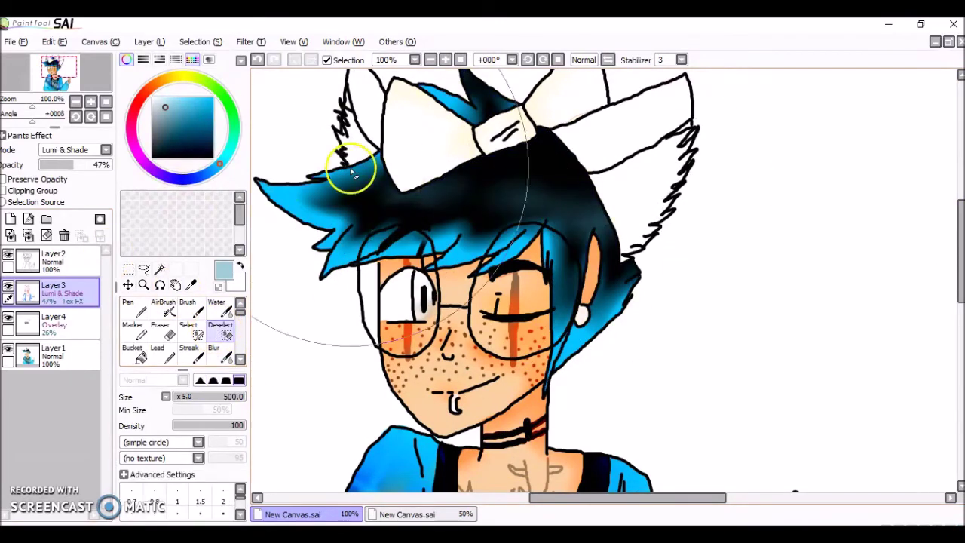
Select both parts of the larger animal ear and the smooth part of the other ear on Layer2 with the Magic Wand.
{"action": "left_click", "coordinate": [159, 269]}
{"action": "scroll", "coordinate": [754, 219], "scroll_direction": "up", "scroll_amount": 2}
{"action": "left_click", "coordinate": [651, 201]}
{"action": "left_click", "coordinate": [53, 261]}
{"action": "left_click", "coordinate": [646, 190]}
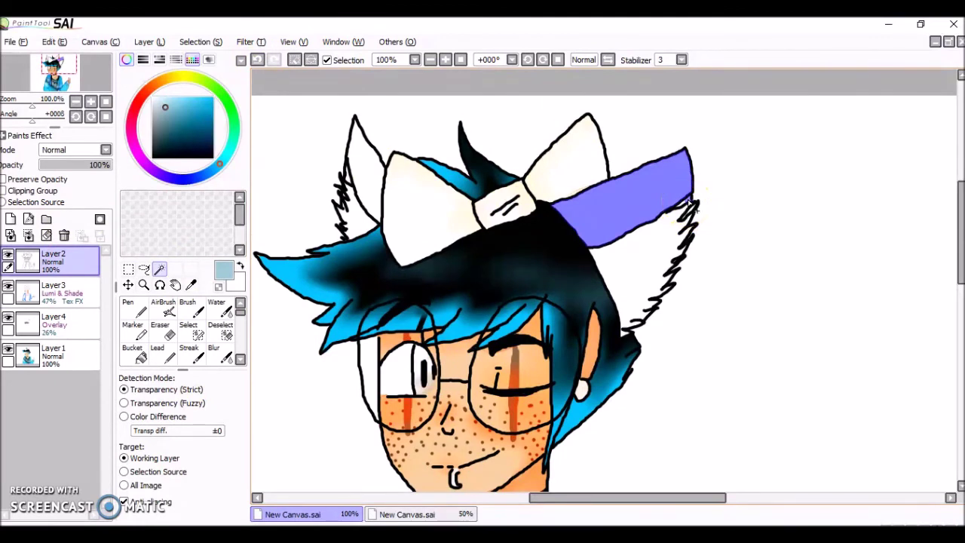
{"action": "left_click", "coordinate": [365, 184]}
{"action": "left_click", "coordinate": [611, 268]}
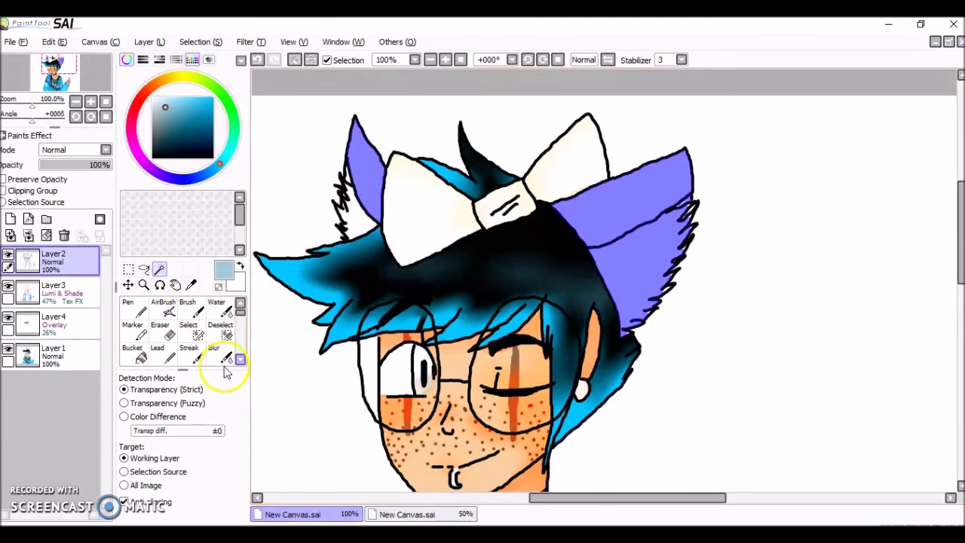
Add the furry part of the smaller ear to the selection and patch the selection along both ears' fur edges with the Select brush at size 3.
{"action": "left_click", "coordinate": [355, 225]}
{"action": "left_click", "coordinate": [188, 330]}
{"action": "left_click_drag", "start_coordinate": [355, 162], "coordinate": [345, 168]}
{"action": "left_click", "coordinate": [173, 397]}
{"action": "mouse_move", "coordinate": [683, 195]}
{"action": "left_mouse_down"}
{"action": "mouse_move", "coordinate": [693, 229]}
{"action": "mouse_move", "coordinate": [661, 289]}
{"action": "mouse_move", "coordinate": [672, 287]}
{"action": "mouse_move", "coordinate": [627, 334]}
{"action": "left_mouse_up"}
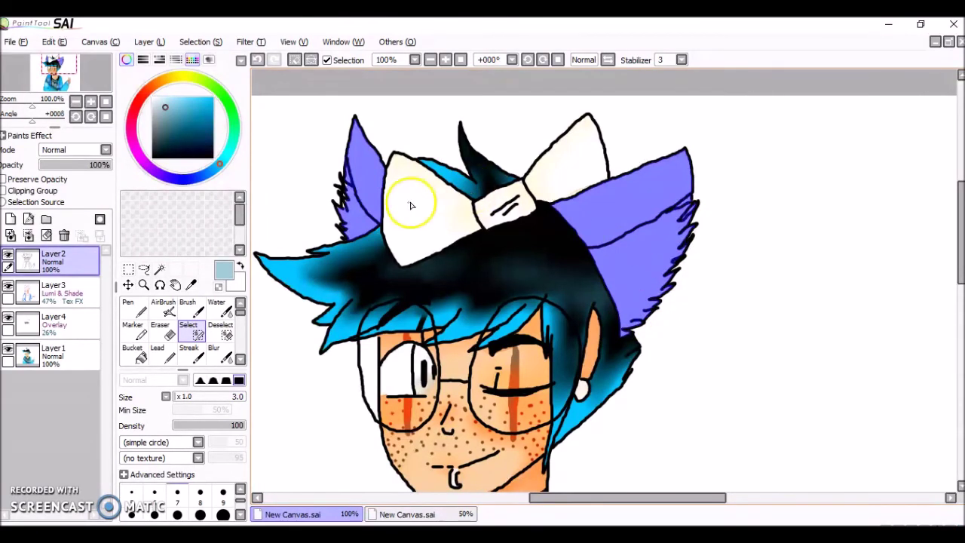
{"action": "left_click_drag", "start_coordinate": [345, 184], "coordinate": [350, 240]}
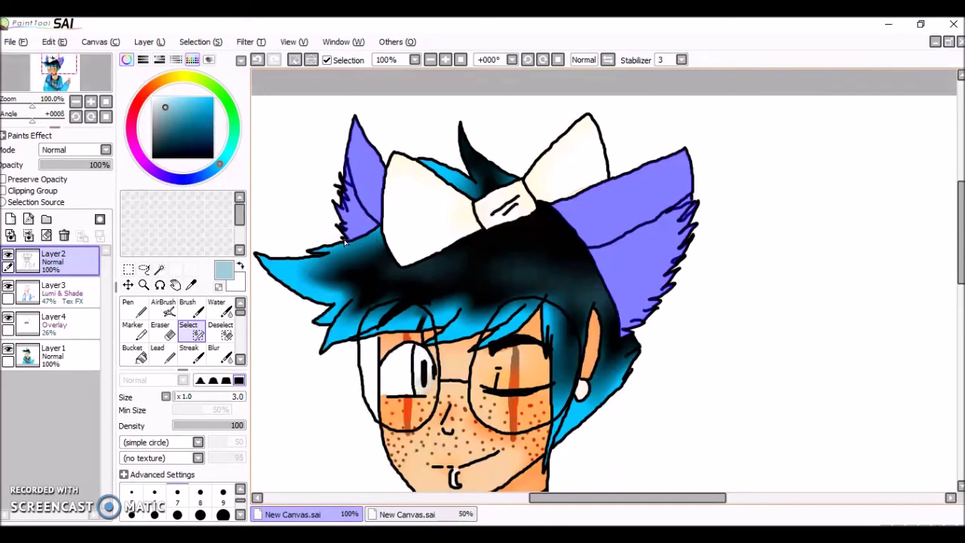
Paint the smooth parts of both animal ears black on Layer1 with the Brush at size 25.
{"action": "left_click", "coordinate": [61, 355]}
{"action": "left_click", "coordinate": [197, 310]}
{"action": "left_click", "coordinate": [153, 141]}
{"action": "left_click_drag", "start_coordinate": [154, 141], "coordinate": [152, 156]}
{"action": "left_click_drag", "start_coordinate": [358, 139], "coordinate": [394, 209]}
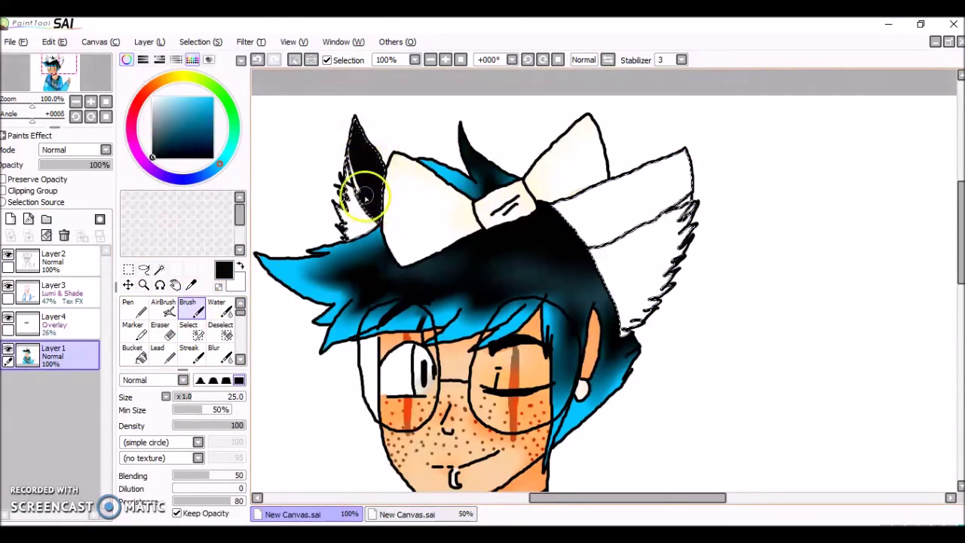
{"action": "mouse_move", "coordinate": [571, 204]}
{"action": "left_mouse_down"}
{"action": "mouse_move", "coordinate": [653, 165]}
{"action": "mouse_move", "coordinate": [585, 205]}
{"action": "mouse_move", "coordinate": [682, 172]}
{"action": "left_mouse_up"}
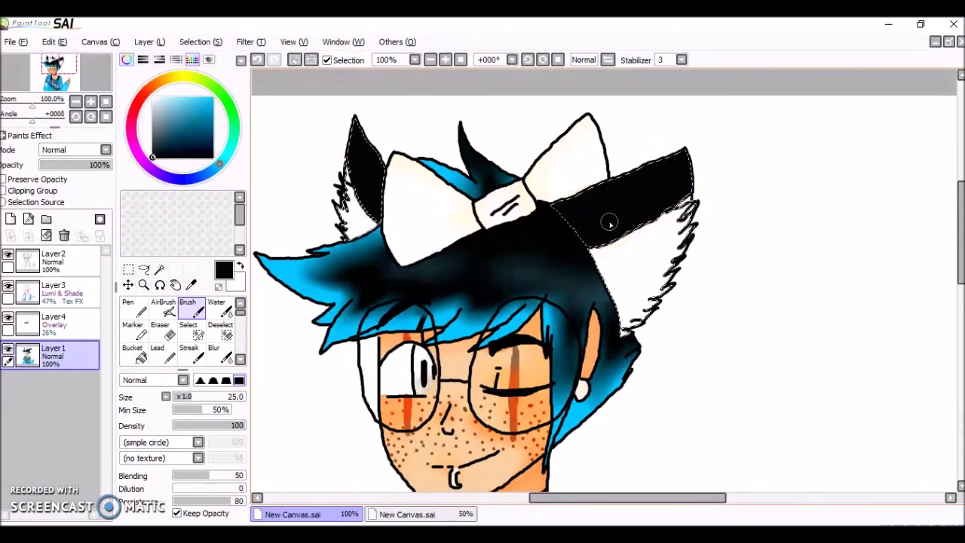
Add dark grey highlights to the black parts of both ears and soften them with Blur at size 31.
{"action": "left_click", "coordinate": [309, 534]}
{"action": "left_click", "coordinate": [309, 534]}
{"action": "left_click_drag", "start_coordinate": [154, 148], "coordinate": [153, 140]}
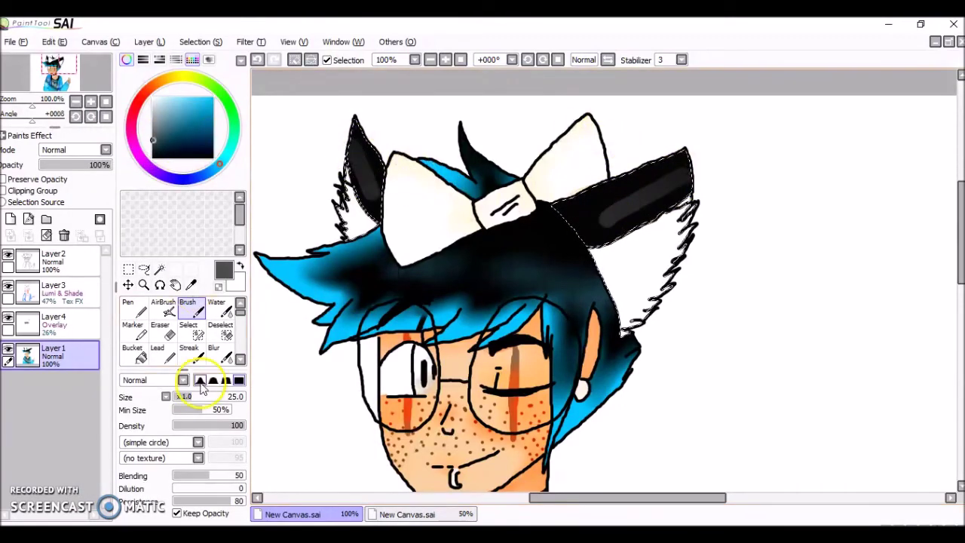
{"action": "left_click", "coordinate": [219, 355]}
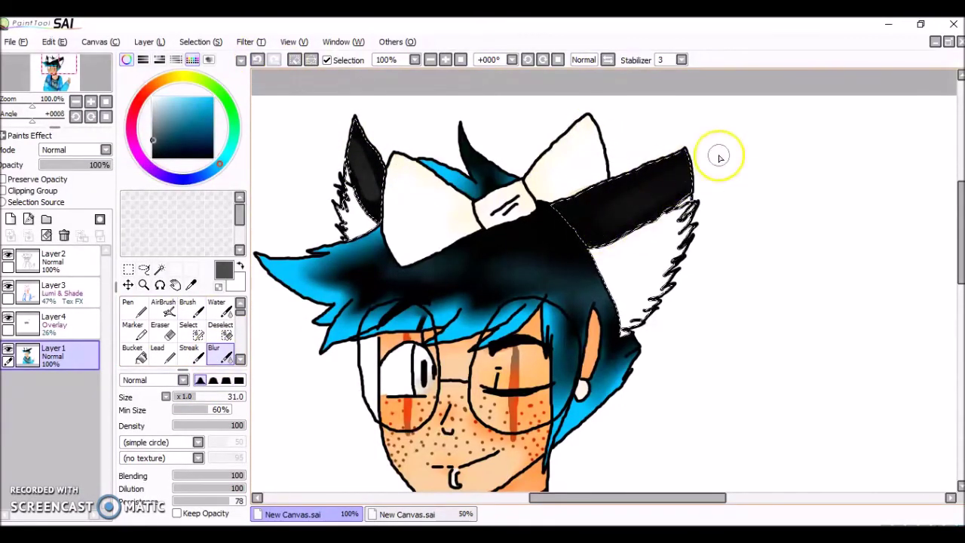
{"action": "left_click_drag", "start_coordinate": [390, 270], "coordinate": [272, 310]}
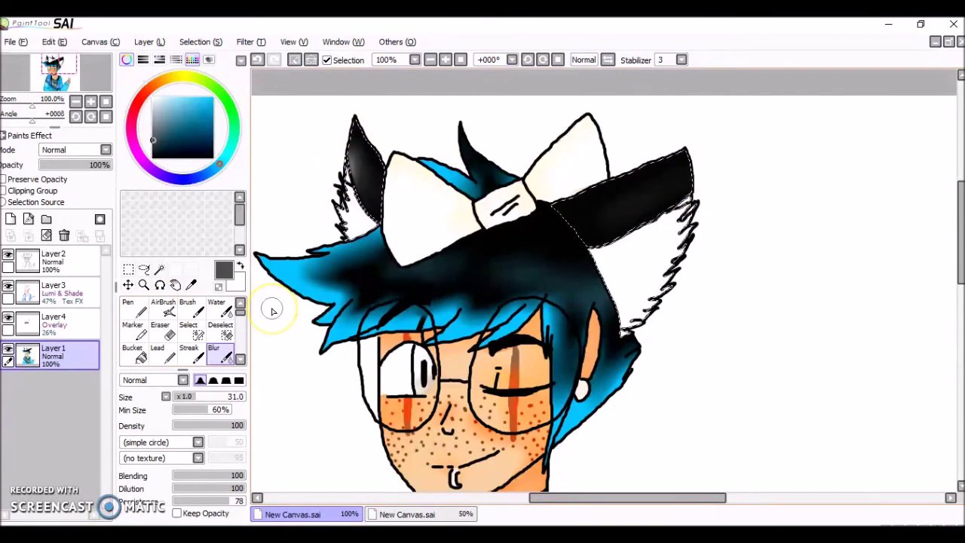
Draw light grey fur strokes inside both ears with the Pen at size 6 and soften them with Blur at size 9.
{"action": "left_click", "coordinate": [188, 309]}
{"action": "left_click", "coordinate": [152, 110]}
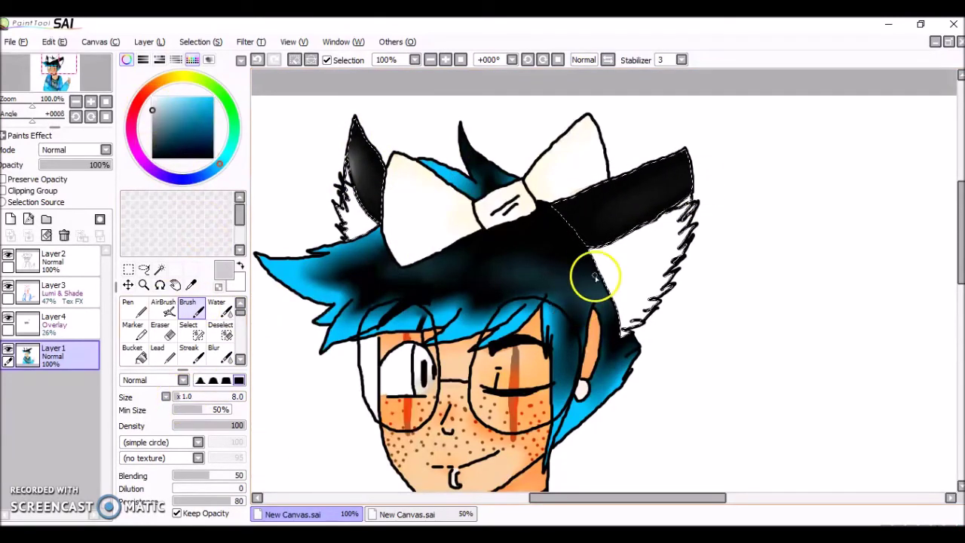
{"action": "left_click", "coordinate": [133, 309]}
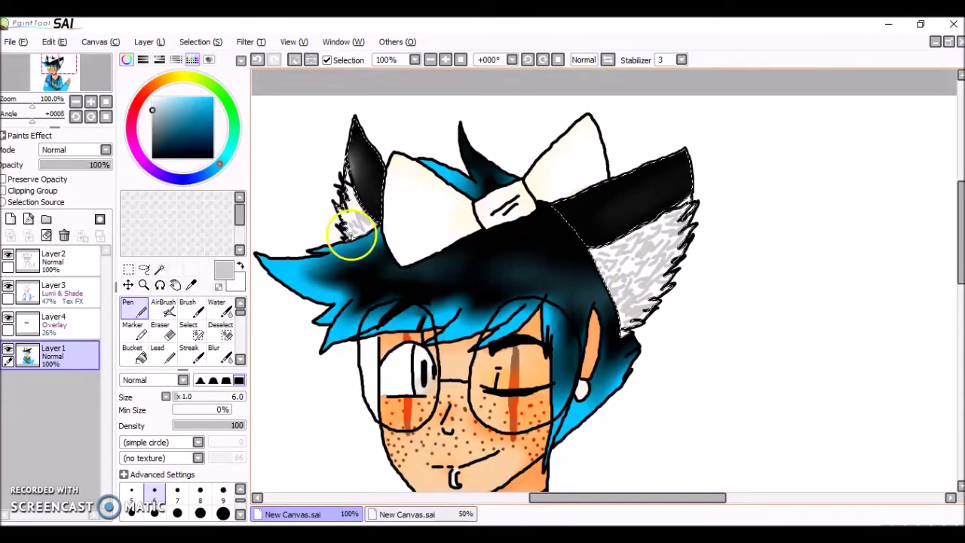
{"action": "left_click", "coordinate": [215, 351]}
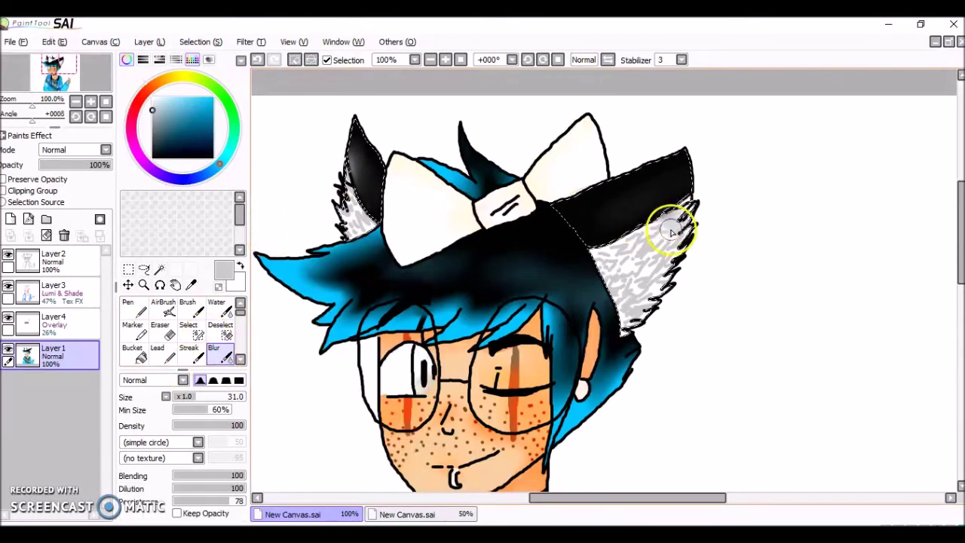
{"action": "left_click", "coordinate": [257, 60]}
{"action": "left_click", "coordinate": [191, 398]}
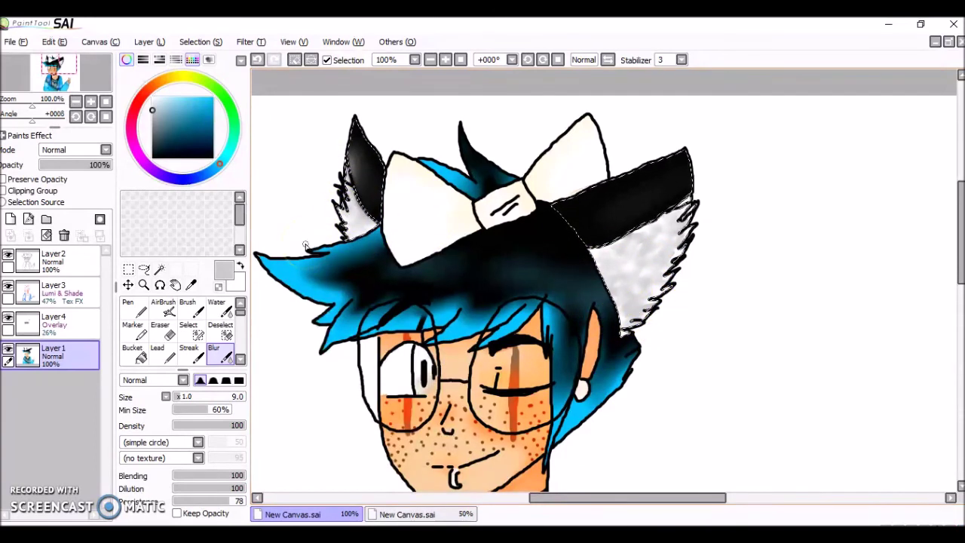
Sample the blue from the hair tips and paint blue patches in the fur of both ears with the Brush at size 8.
{"action": "right_click", "coordinate": [291, 283]}
{"action": "left_click", "coordinate": [191, 308]}
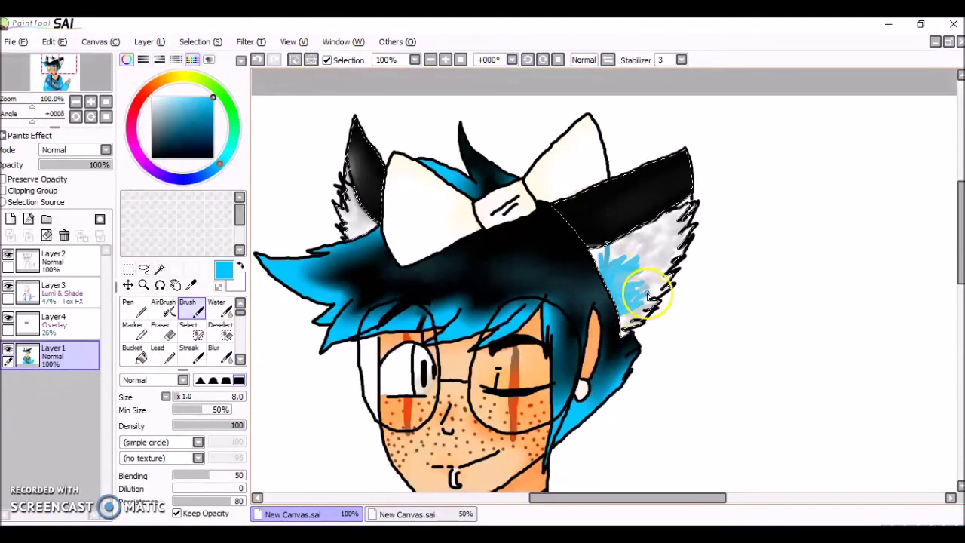
{"action": "left_click", "coordinate": [258, 62]}
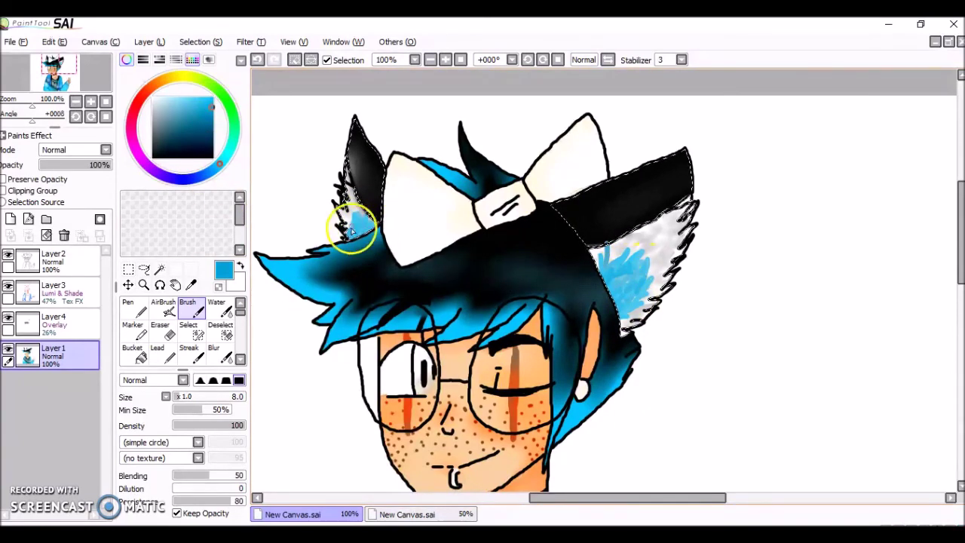
Clear the ear selection with the Deselect brush at size 500 and show the drawing at 50% zoom.
{"action": "mouse_move", "coordinate": [959, 241]}
{"action": "left_mouse_down"}
{"action": "mouse_move", "coordinate": [950, 237]}
{"action": "mouse_move", "coordinate": [950, 319]}
{"action": "mouse_move", "coordinate": [951, 239]}
{"action": "left_mouse_up"}
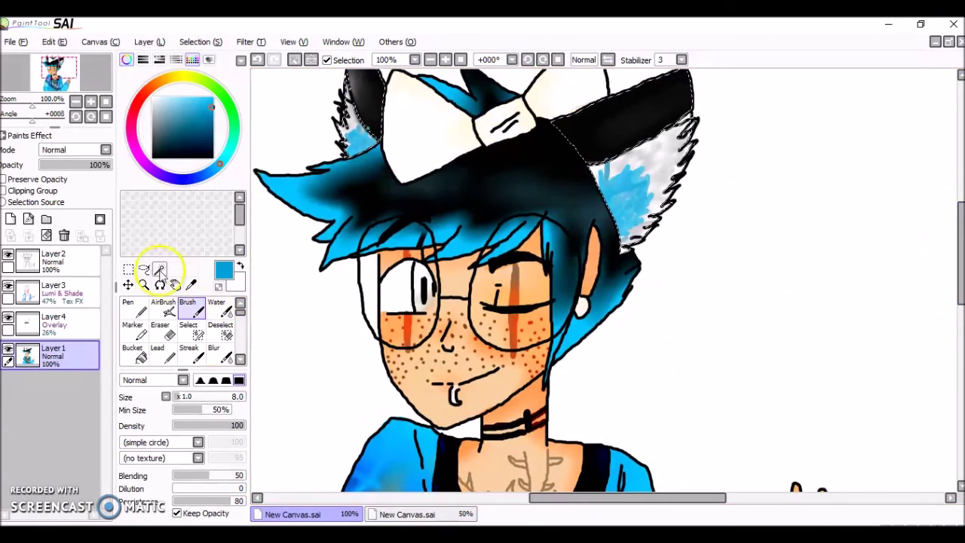
{"action": "left_click", "coordinate": [220, 330]}
{"action": "left_click", "coordinate": [144, 285]}
{"action": "left_click", "coordinate": [319, 297]}
{"action": "left_click", "coordinate": [221, 330]}
{"action": "left_click_drag", "start_coordinate": [416, 234], "coordinate": [384, 253]}
Discard the blank Layer5 and add a linework layer above Layer2.
{"action": "left_click_drag", "start_coordinate": [627, 499], "coordinate": [604, 501]}
{"action": "left_click_drag", "start_coordinate": [960, 262], "coordinate": [960, 275]}
{"action": "left_click_drag", "start_coordinate": [618, 498], "coordinate": [589, 497]}
{"action": "left_click", "coordinate": [11, 219]}
{"action": "left_click", "coordinate": [64, 236]}
{"action": "left_click", "coordinate": [64, 261]}
{"action": "left_click", "coordinate": [11, 218]}
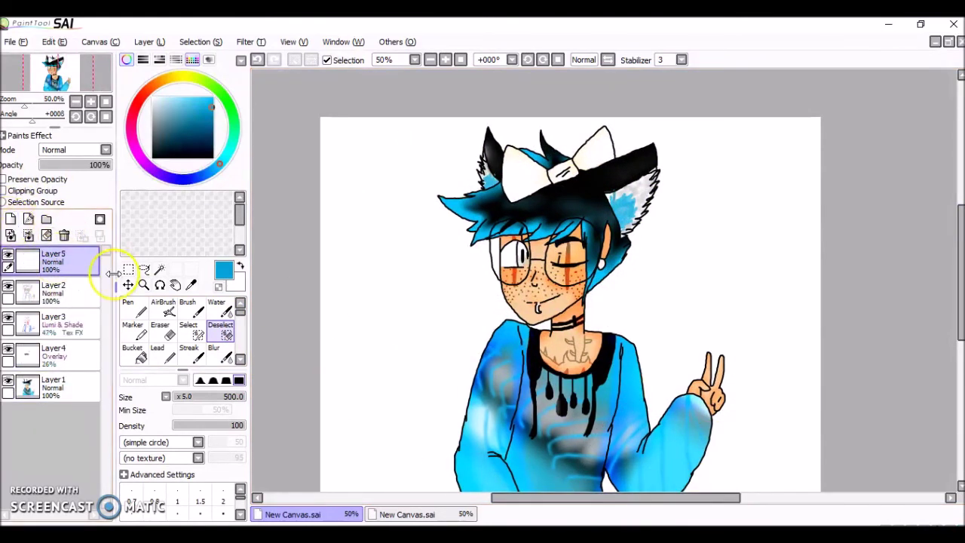
{"action": "left_click", "coordinate": [28, 218]}
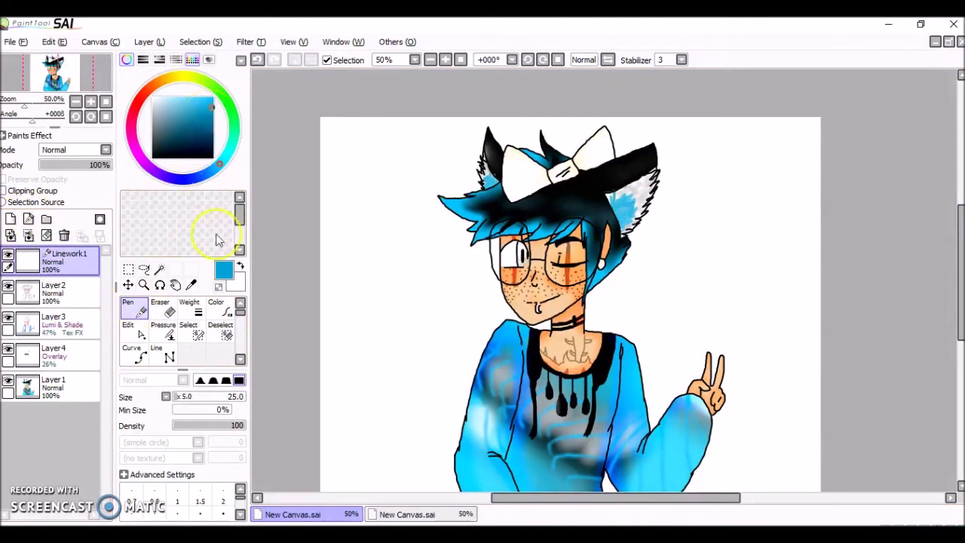
Try the linework Pen at size 25 on the blank background, undo the strokes and set its size to 5.
{"action": "left_click_drag", "start_coordinate": [333, 168], "coordinate": [332, 217]}
{"action": "left_click_drag", "start_coordinate": [334, 172], "coordinate": [343, 193]}
{"action": "left_click", "coordinate": [257, 61]}
{"action": "left_click", "coordinate": [258, 61]}
{"action": "left_click", "coordinate": [174, 396]}
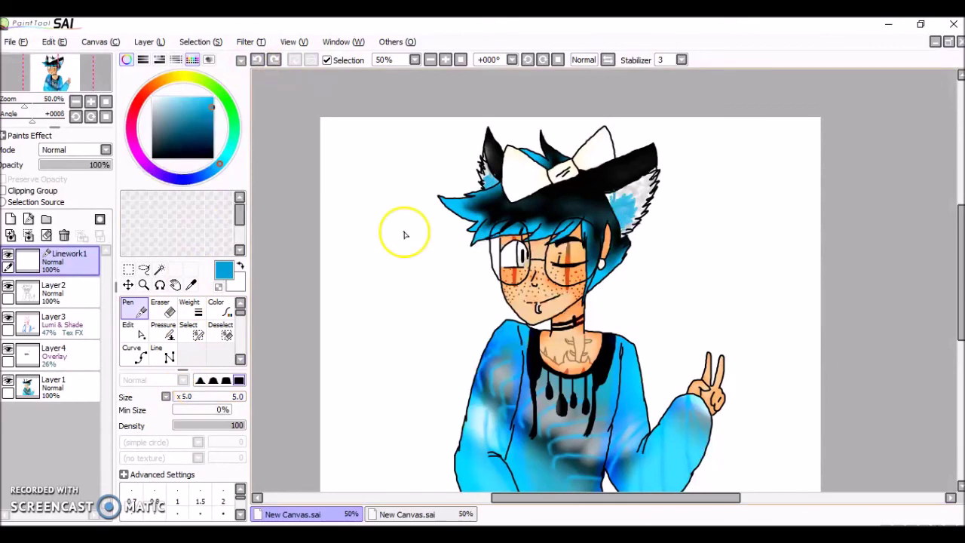
{"action": "mouse_move", "coordinate": [334, 246]}
{"action": "left_mouse_down"}
{"action": "mouse_move", "coordinate": [334, 217]}
{"action": "mouse_move", "coordinate": [335, 243]}
{"action": "mouse_move", "coordinate": [387, 222]}
{"action": "mouse_move", "coordinate": [407, 202]}
{"action": "mouse_move", "coordinate": [434, 217]}
{"action": "left_mouse_up"}
{"action": "left_click", "coordinate": [257, 60]}
{"action": "left_click", "coordinate": [257, 59]}
{"action": "left_click", "coordinate": [257, 59]}
{"action": "left_click", "coordinate": [257, 60]}
{"action": "left_click", "coordinate": [257, 60]}
{"action": "left_click", "coordinate": [257, 60]}
{"action": "left_click_drag", "start_coordinate": [669, 161], "coordinate": [676, 153]}
{"action": "key", "text": "ctrl+z"}
Write the artist's signature in blue above the raised hand with the Pen at size 5, adding an underline and a small flourish.
{"action": "mouse_move", "coordinate": [623, 296]}
{"action": "left_mouse_down"}
{"action": "mouse_move", "coordinate": [636, 269]}
{"action": "mouse_move", "coordinate": [631, 287]}
{"action": "mouse_move", "coordinate": [654, 284]}
{"action": "mouse_move", "coordinate": [782, 352]}
{"action": "mouse_move", "coordinate": [636, 301]}
{"action": "mouse_move", "coordinate": [750, 349]}
{"action": "mouse_move", "coordinate": [673, 349]}
{"action": "left_mouse_up"}
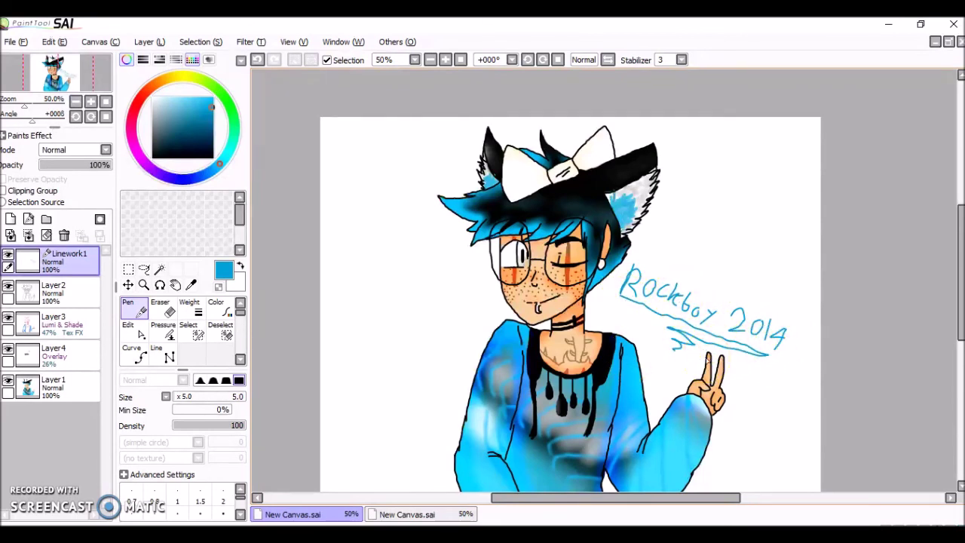
{"action": "scroll", "coordinate": [948, 302], "scroll_direction": "down", "scroll_amount": 1}
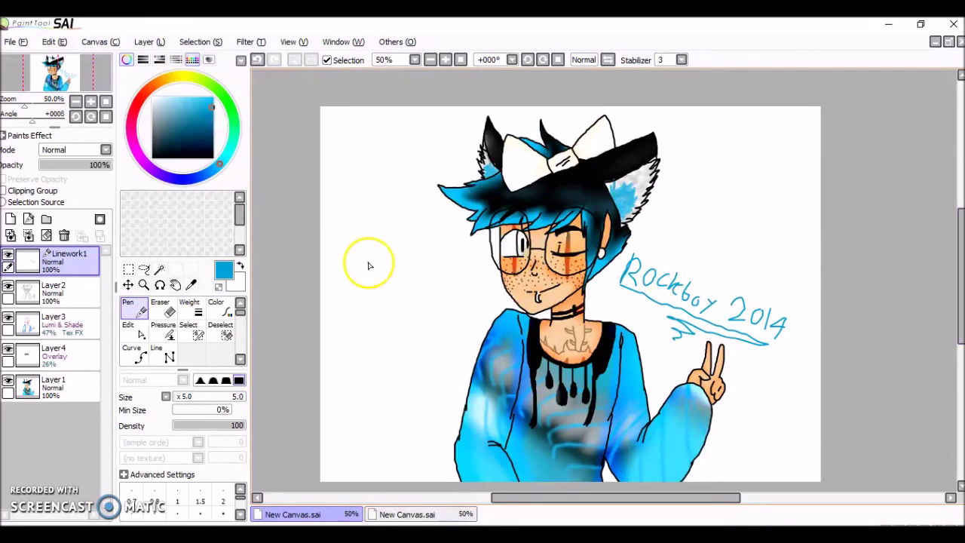
Inspect the signed drawing at closer zoom and again as a whole at 50%.
{"action": "left_click", "coordinate": [143, 284]}
{"action": "left_click", "coordinate": [570, 332]}
{"action": "left_click", "coordinate": [141, 380]}
{"action": "left_click", "coordinate": [566, 325]}
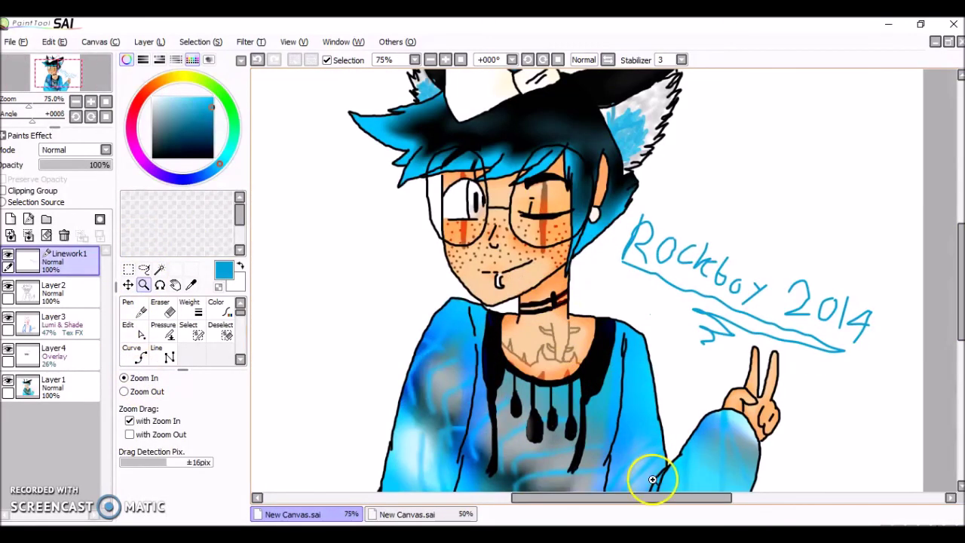
{"action": "left_click", "coordinate": [181, 391]}
{"action": "left_click", "coordinate": [394, 328]}
{"action": "left_click_drag", "start_coordinate": [527, 500], "coordinate": [500, 505]}
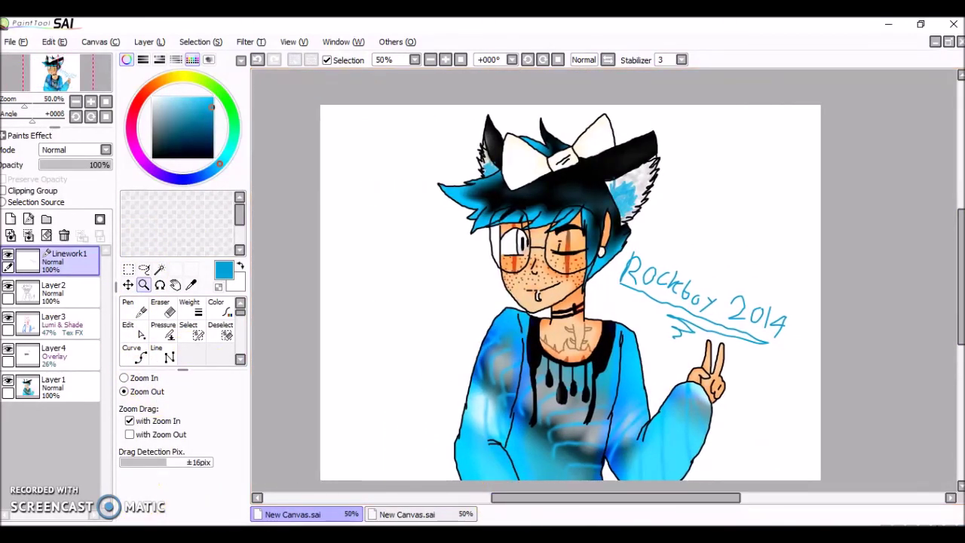